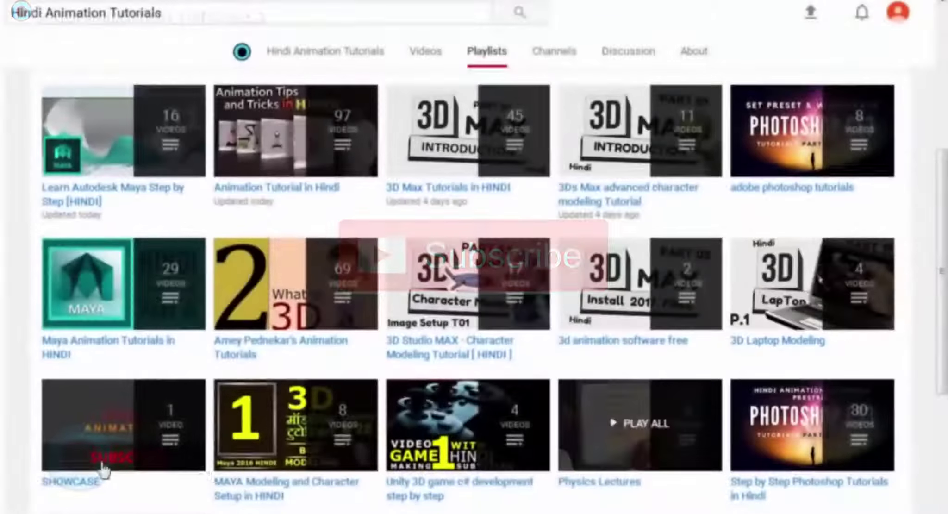
Step: Open the Robot model on the Hindi Animation Tutorials site and orbit its red wireframe
text(Hi)
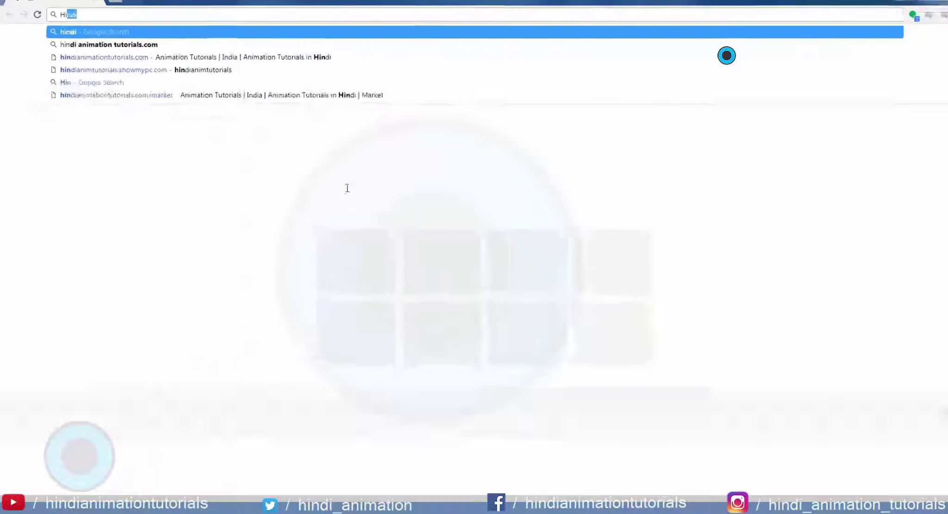
text(ndi Aniomation Tutorials.co)
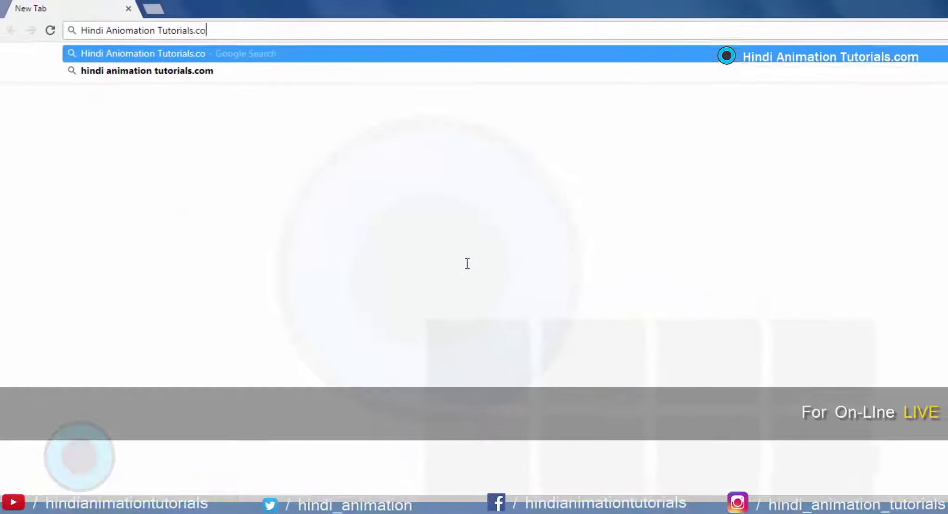
key(Return)
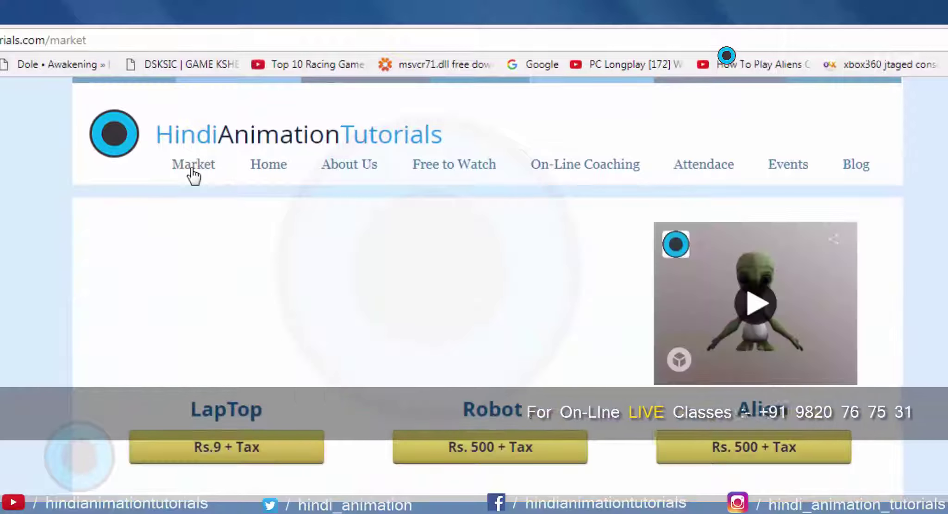
click(516, 463)
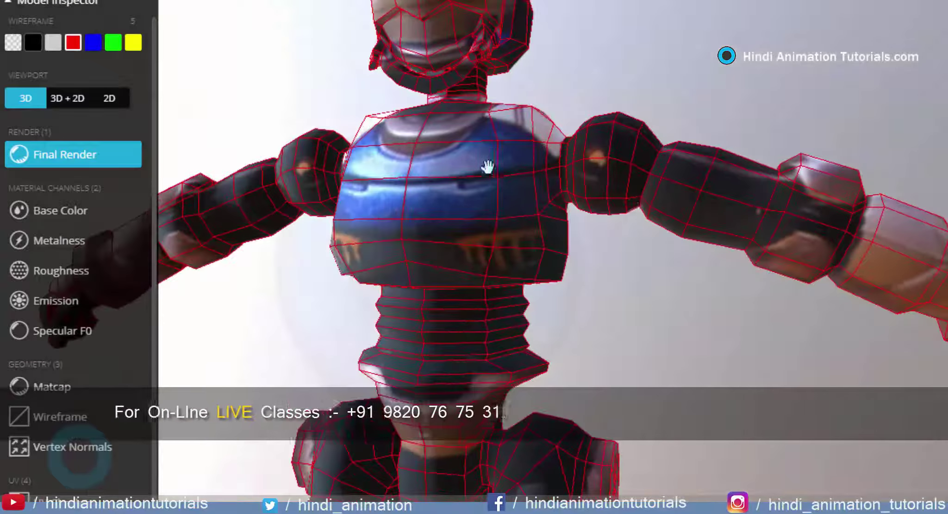
mouse_move(487, 166)
mouse_down()
mouse_move(478, 313)
mouse_move(514, 262)
mouse_move(430, 317)
mouse_move(488, 326)
mouse_move(502, 270)
mouse_move(396, 275)
mouse_move(448, 233)
mouse_move(443, 302)
mouse_move(381, 313)
mouse_move(334, 386)
mouse_move(565, 412)
mouse_move(527, 359)
mouse_move(417, 393)
mouse_up()
Step: Orbit in toward the grey robot and select its head and neck mesh
click(74, 495)
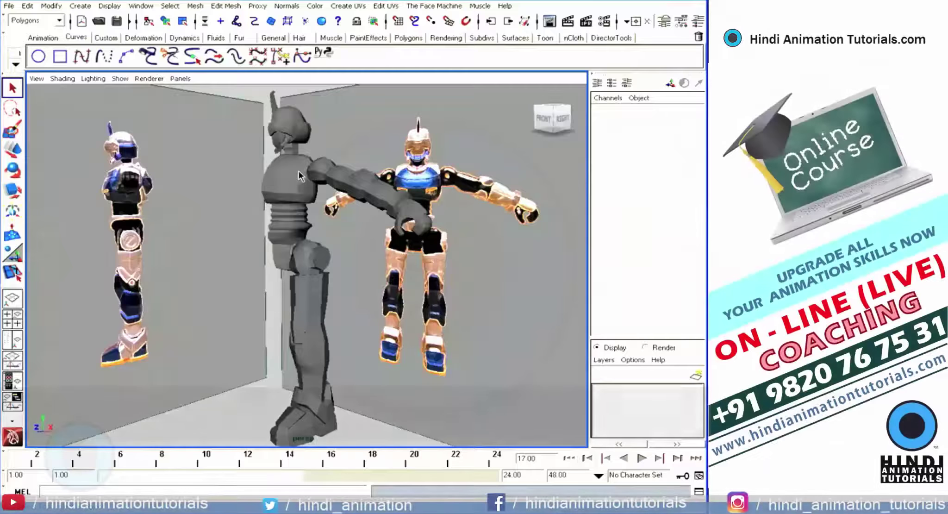
mouse_move(299, 171)
alt+mouse_down()
mouse_move(338, 220)
mouse_move(324, 218)
alt+mouse_up()
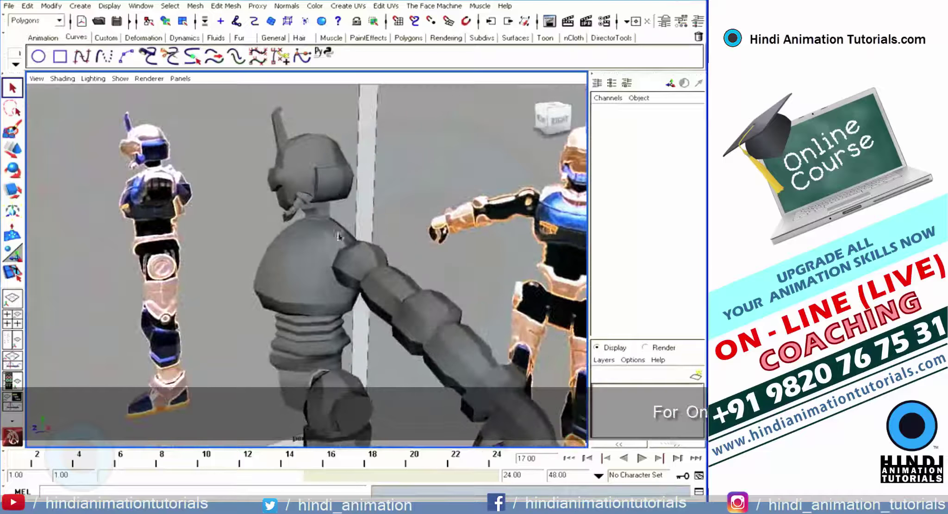
alt+right_drag(324, 218, 296, 224)
click(303, 281)
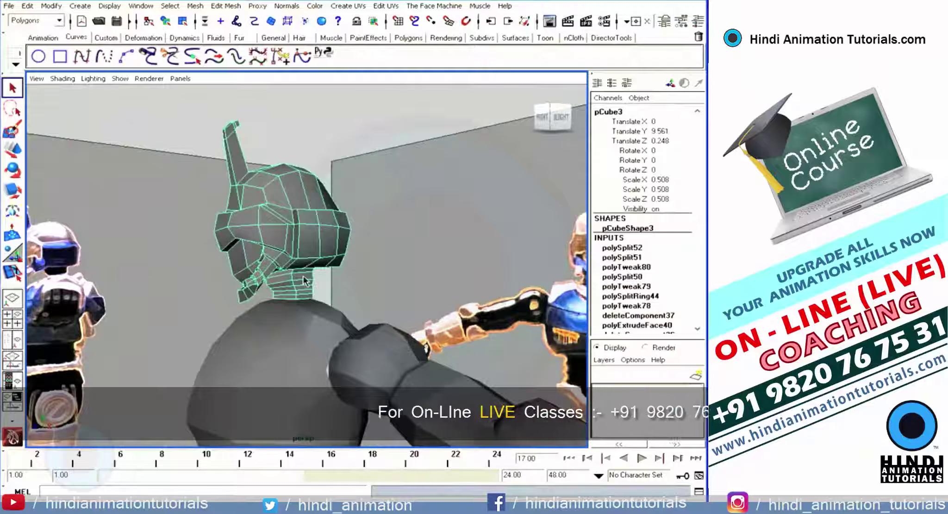
alt+drag(309, 283, 431, 276)
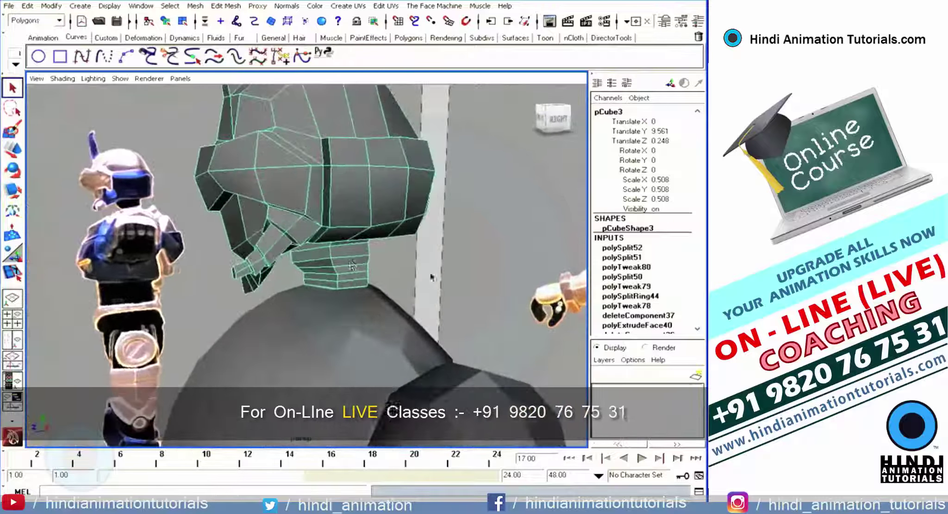
Step: Select the torso, then add the arm, hip cylinder and foot meshes
click(313, 314)
alt+right_drag(313, 313, 278, 319)
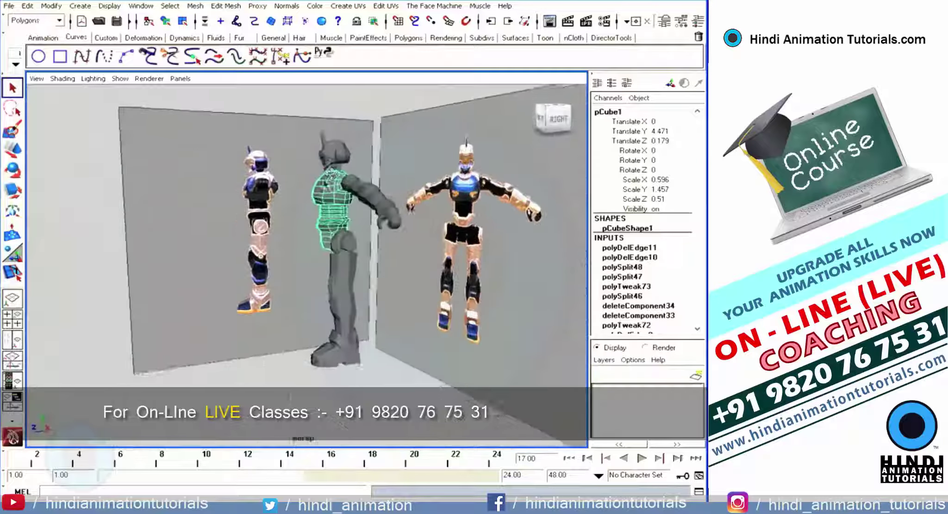
alt+drag(278, 319, 324, 314)
alt+drag(330, 142, 306, 153)
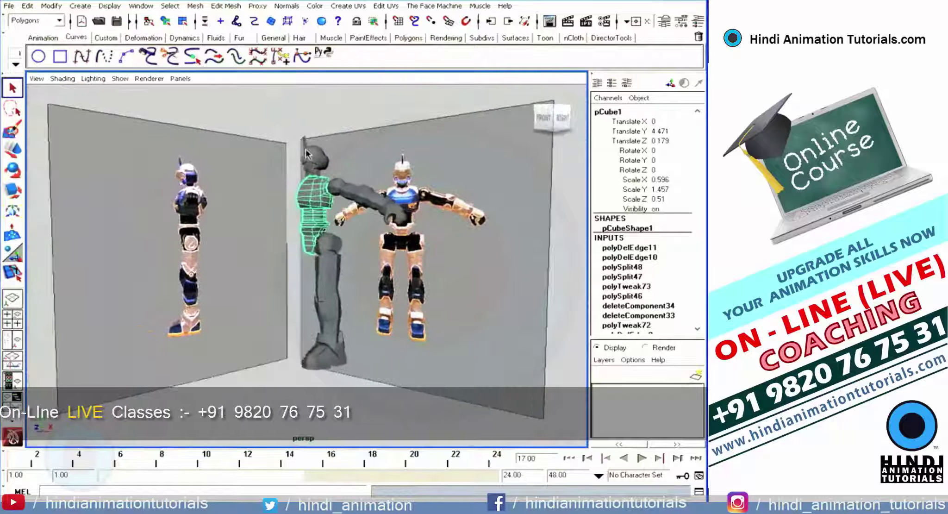
click(315, 203)
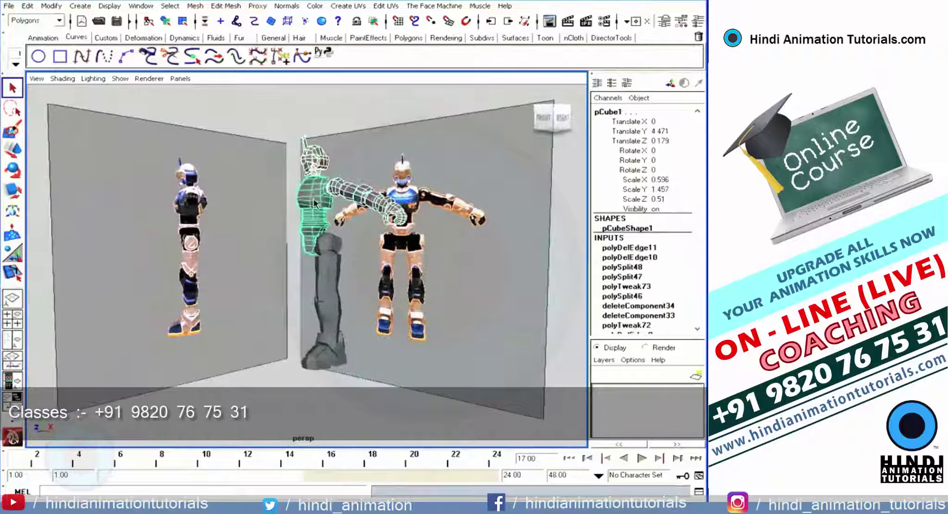
click(336, 244)
click(334, 351)
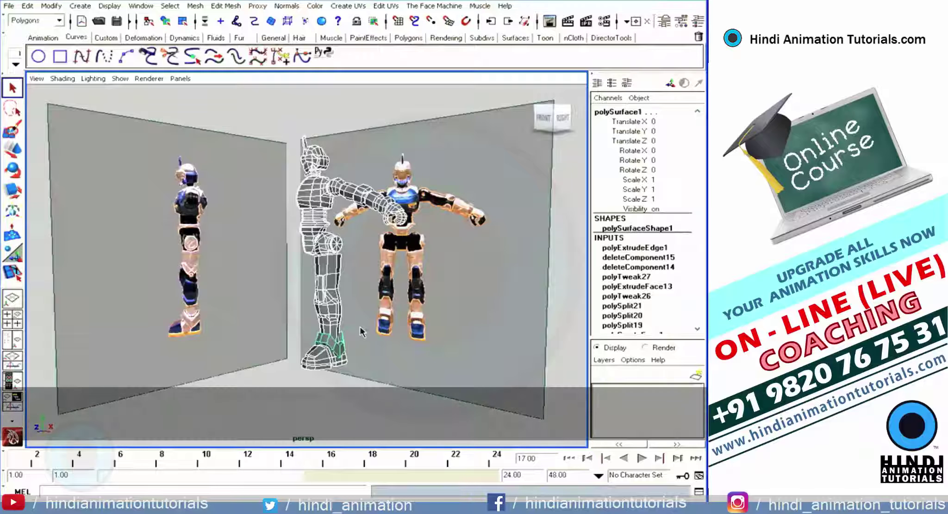
Step: Delete the selected pieces' history and combine them into one mesh
alt+drag(361, 332, 338, 330)
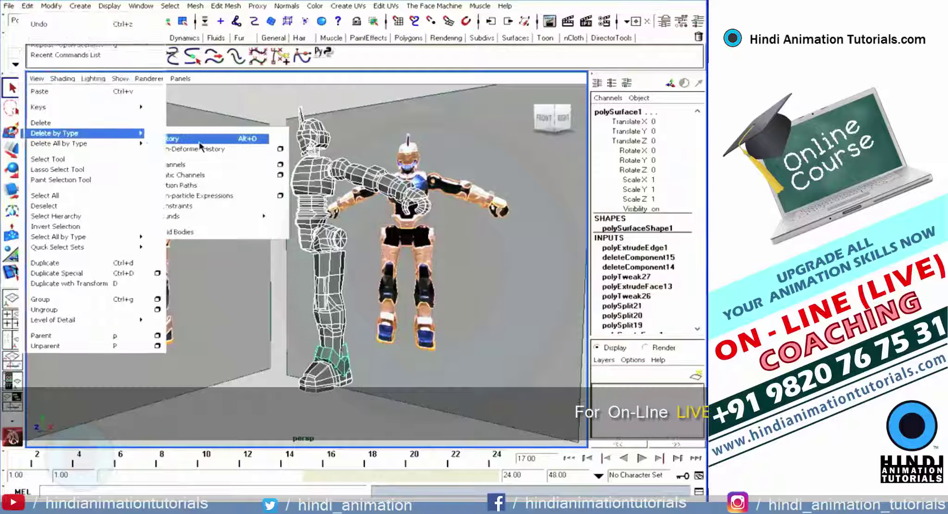
click(200, 142)
alt+drag(357, 199, 332, 197)
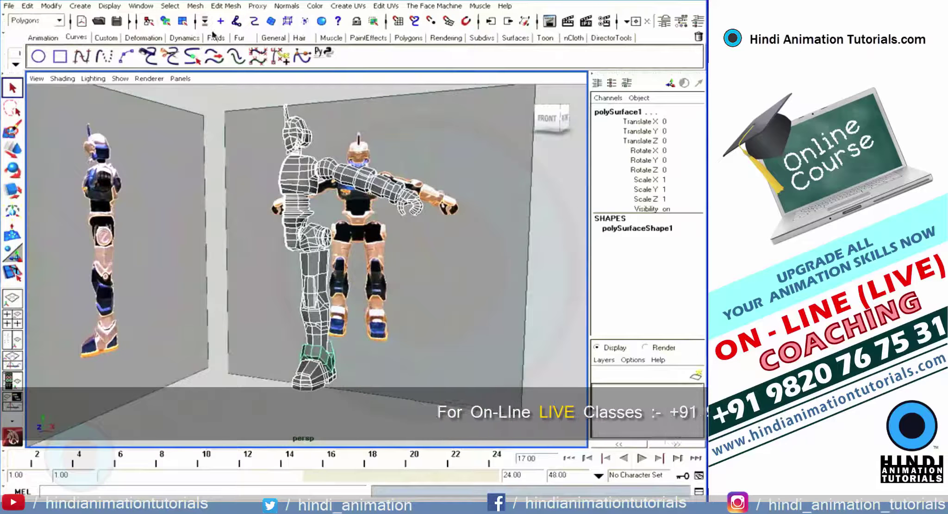
click(195, 6)
click(211, 25)
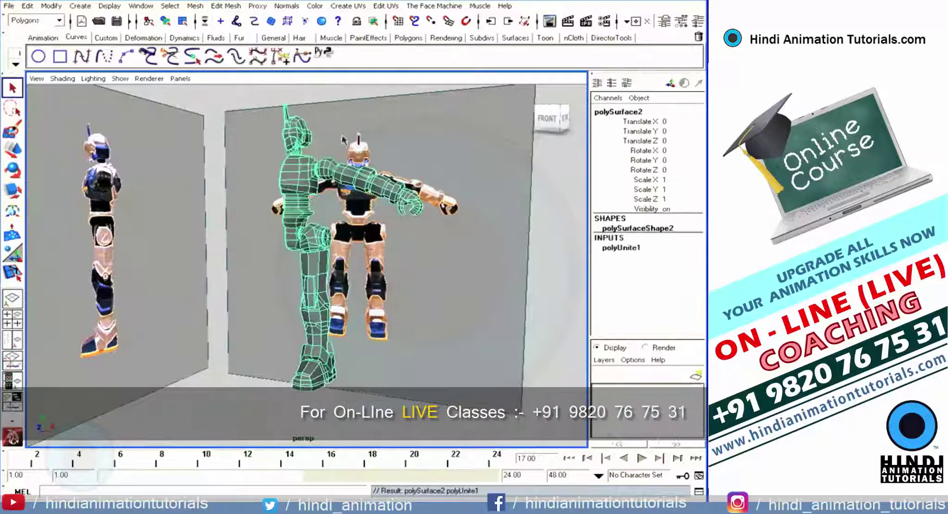
Step: Select seam vertices on the combined mesh and merge them (polyMergeVert1)
alt+drag(333, 209, 317, 212)
click(313, 138)
alt+right_drag(314, 138, 391, 133)
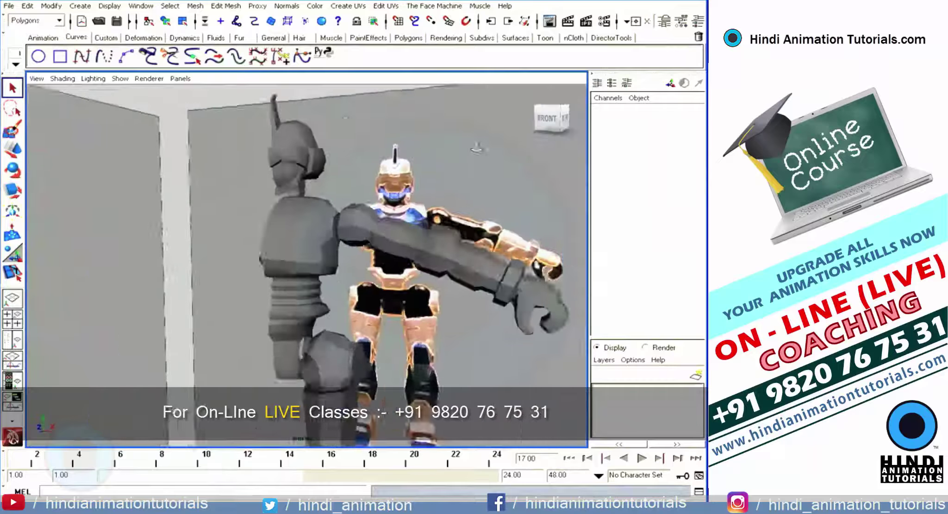
mouse_move(391, 133)
alt+mouse_down()
mouse_move(286, 227)
mouse_move(389, 199)
alt+mouse_up()
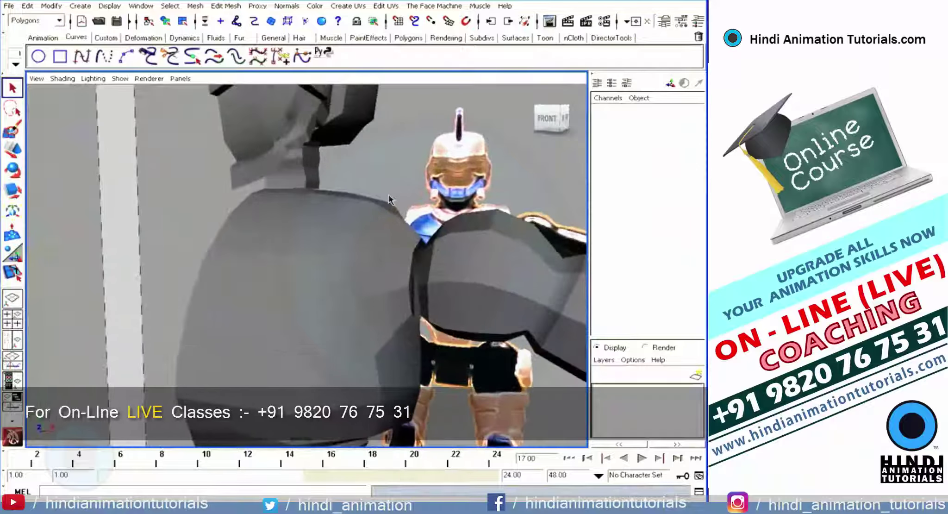
mouse_move(328, 176)
alt+mouse_down()
mouse_move(338, 131)
mouse_move(123, 260)
mouse_move(237, 277)
mouse_move(262, 263)
mouse_move(275, 209)
mouse_move(339, 202)
mouse_move(281, 225)
alt+mouse_up()
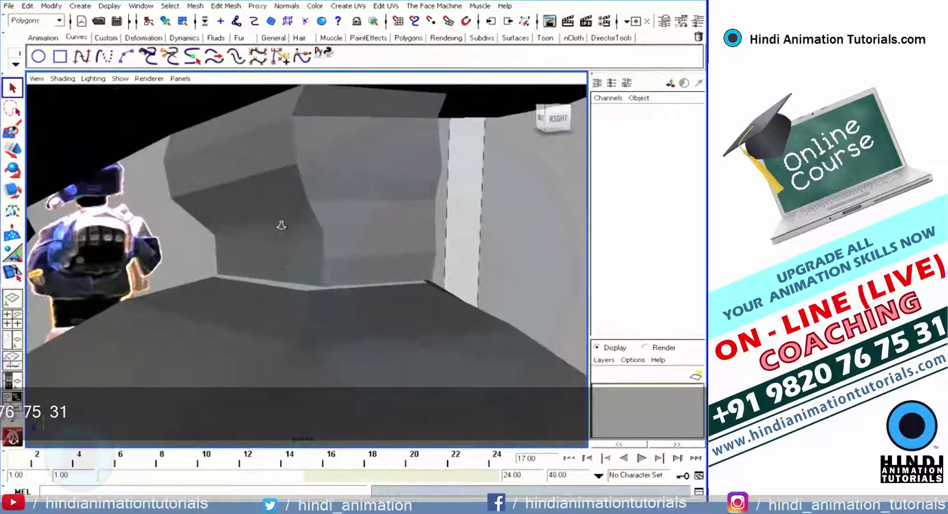
click(290, 269)
alt+drag(291, 270, 319, 264)
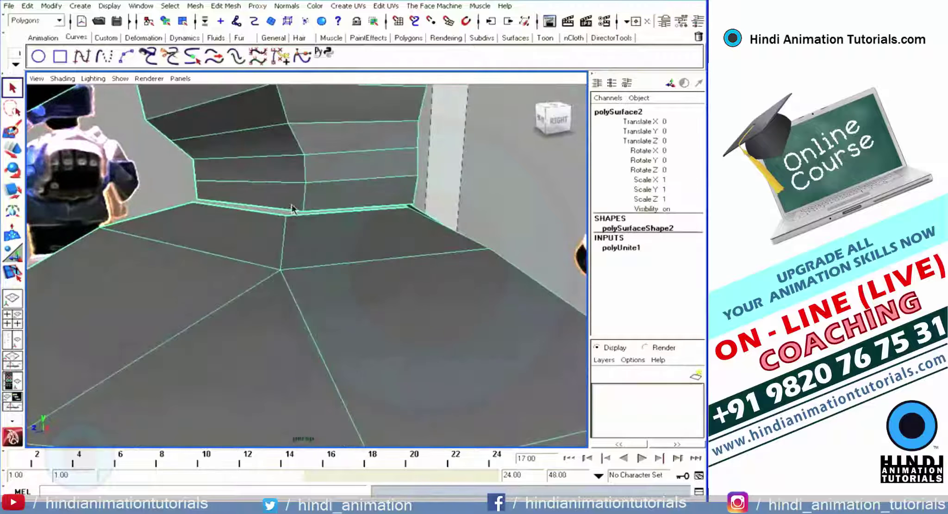
right_drag(213, 212, 207, 216)
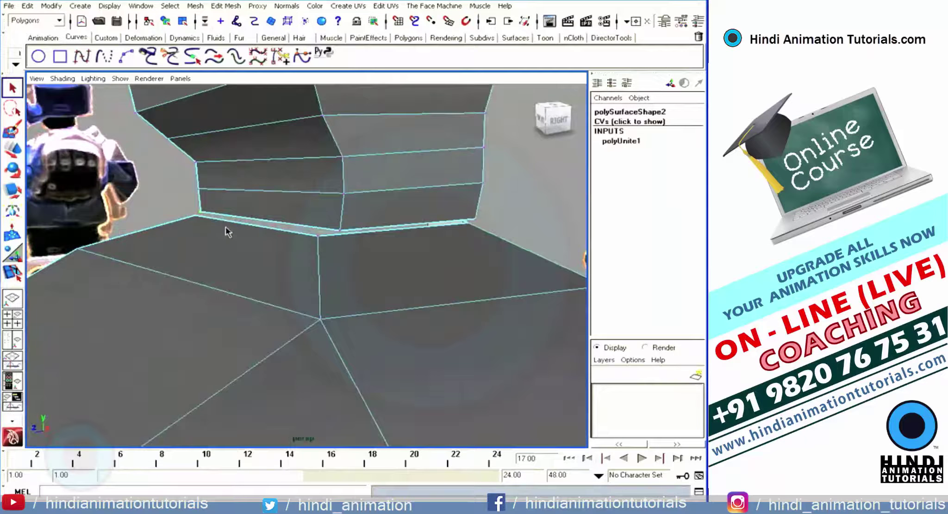
click(225, 6)
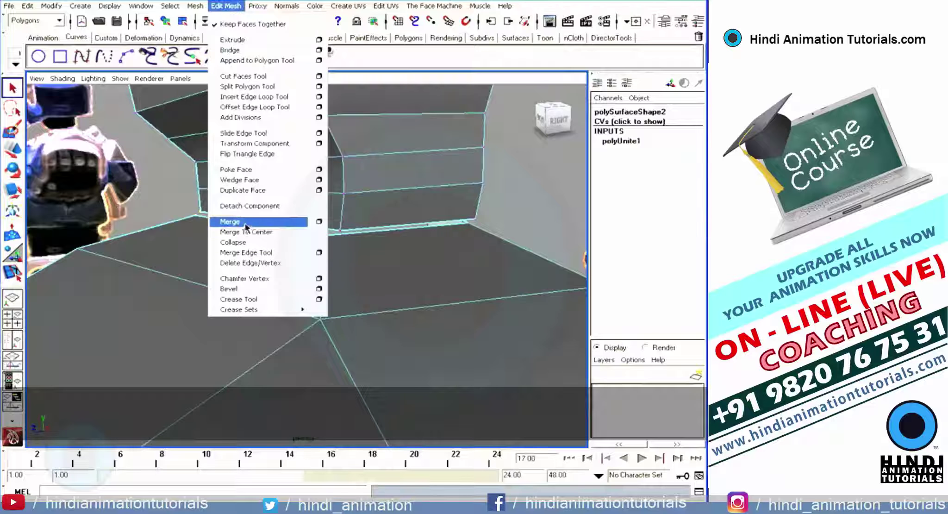
click(246, 224)
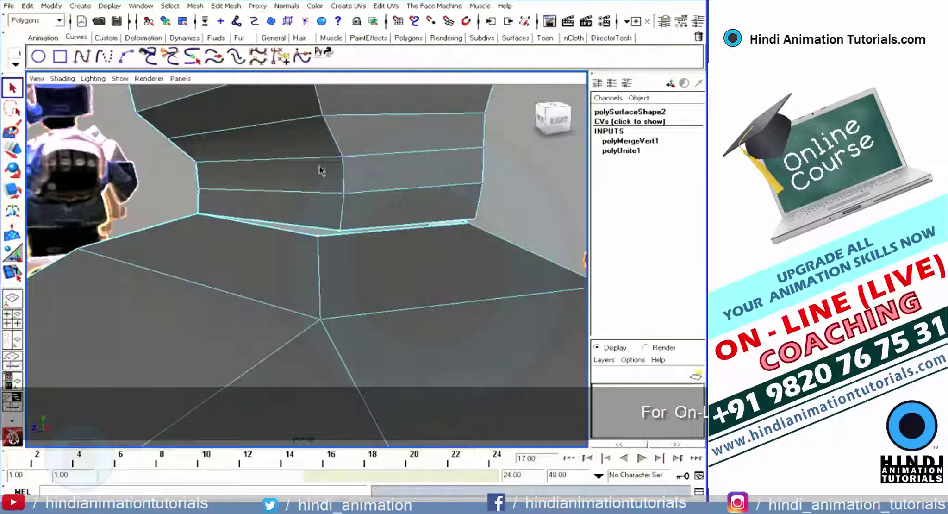
Step: Merge three more sets of seam vertices (polyMergeVert2 to polyMergeVert4)
click(224, 6)
click(246, 221)
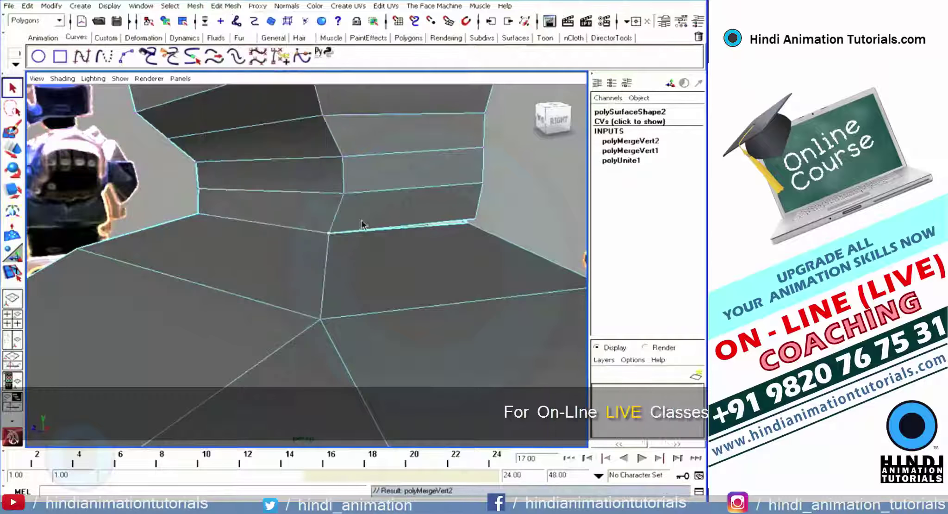
mouse_move(364, 224)
alt+mouse_down()
mouse_move(88, 187)
mouse_move(259, 166)
alt+mouse_up()
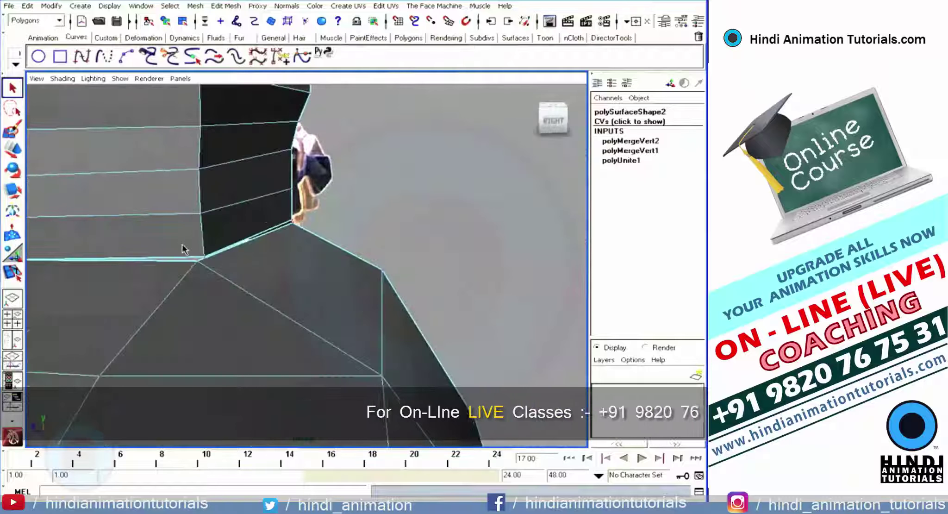
alt+drag(183, 249, 172, 236)
click(225, 10)
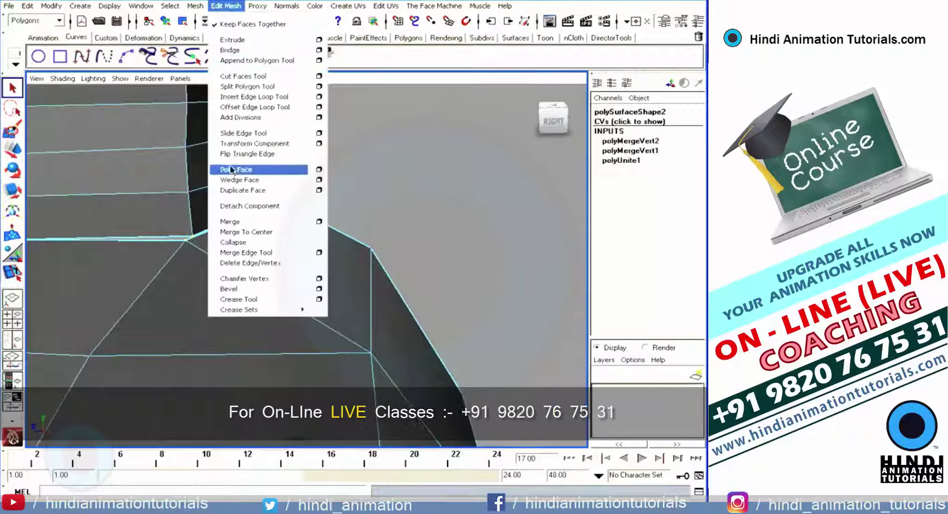
click(236, 222)
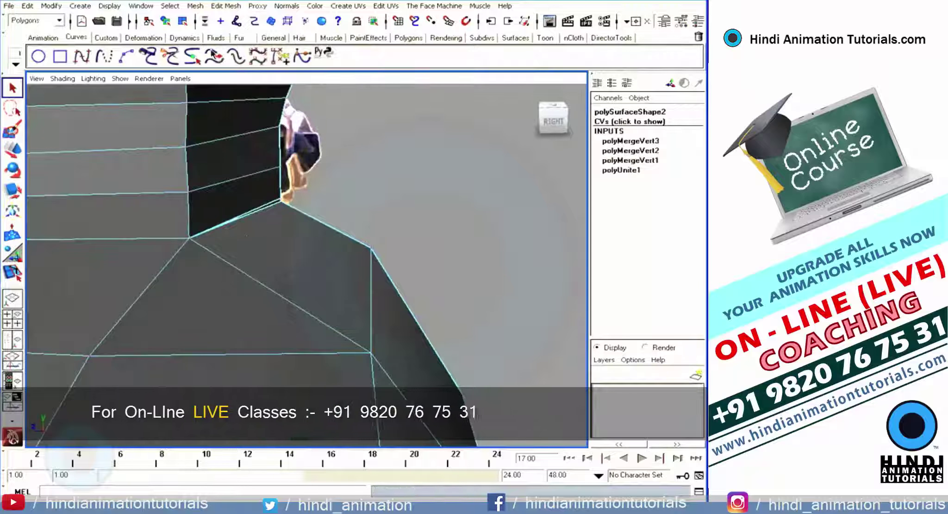
click(198, 7)
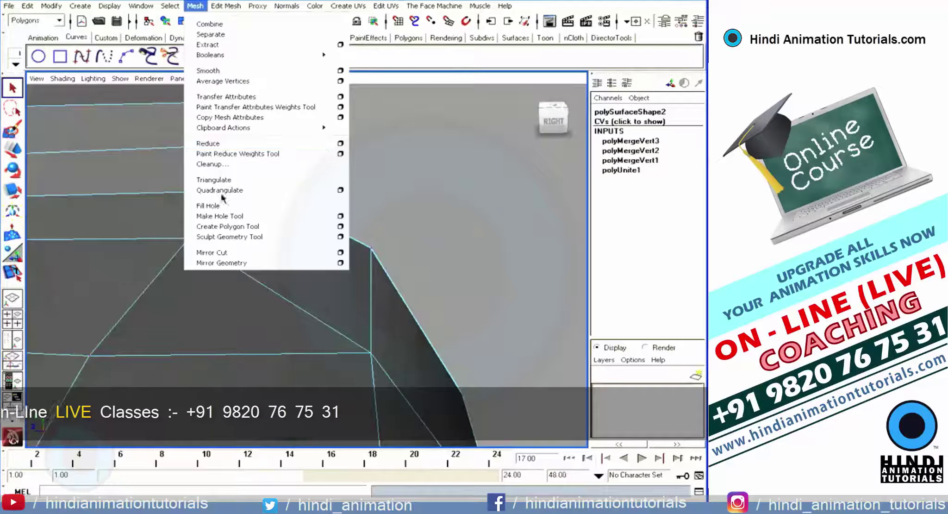
click(228, 223)
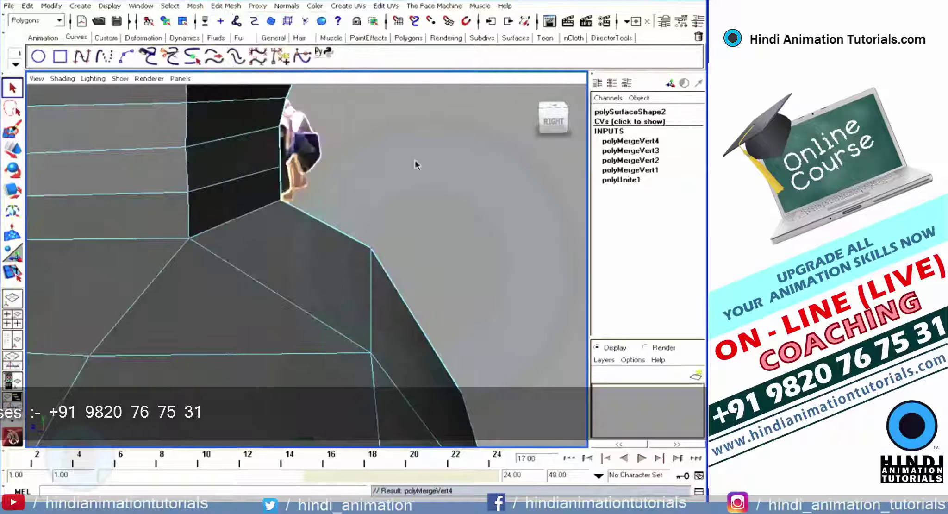
scroll(415, 163, down, 10)
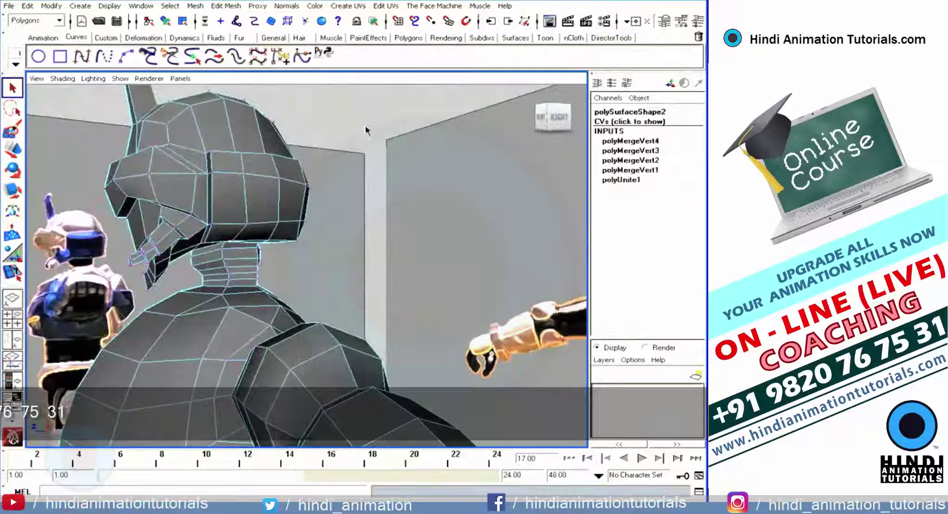
Step: Bridge the head–torso shoulder gap edges with polyBridgeEdge1 Divisions set to 0
click(365, 130)
mouse_move(265, 162)
alt+mouse_down()
mouse_move(224, 187)
mouse_move(403, 194)
mouse_move(308, 158)
mouse_move(272, 176)
alt+mouse_up()
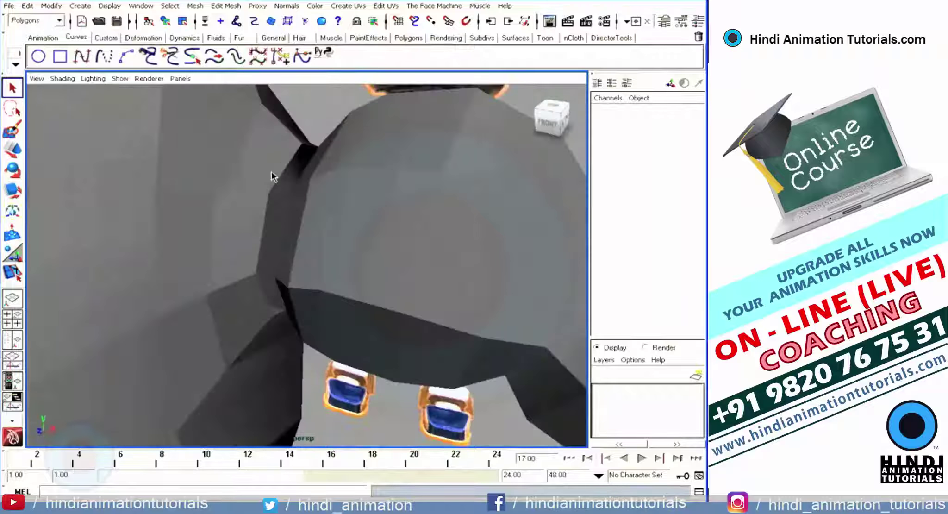
right_drag(272, 176, 289, 165)
mouse_move(290, 165)
alt+mouse_down()
mouse_move(352, 181)
mouse_move(314, 159)
alt+mouse_up()
click(229, 9)
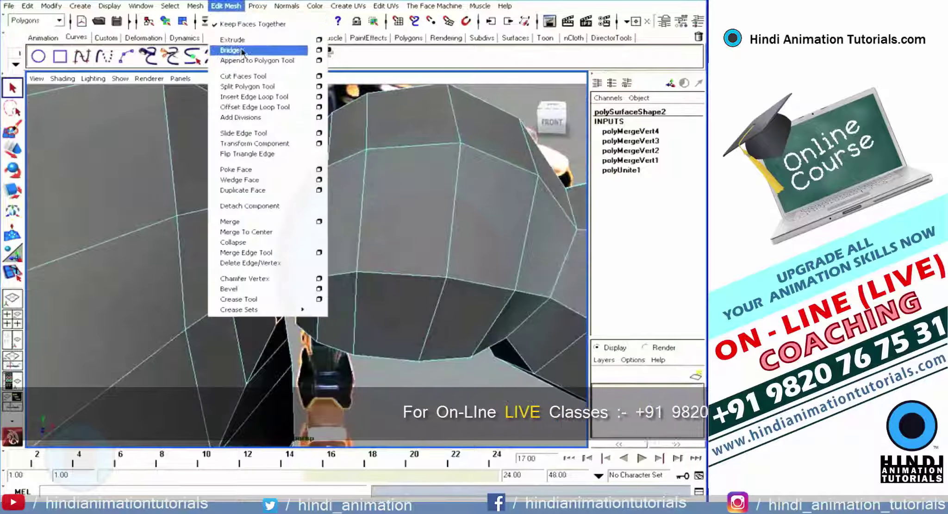
click(230, 50)
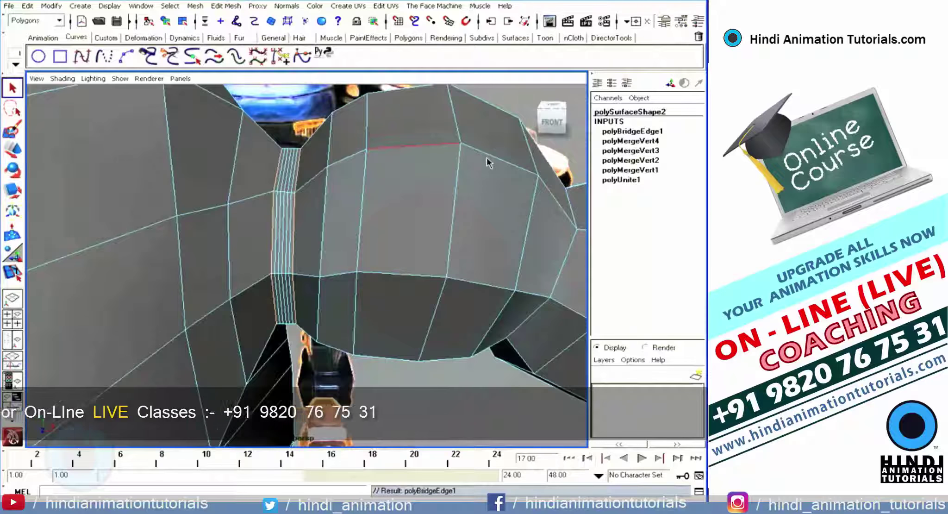
click(677, 149)
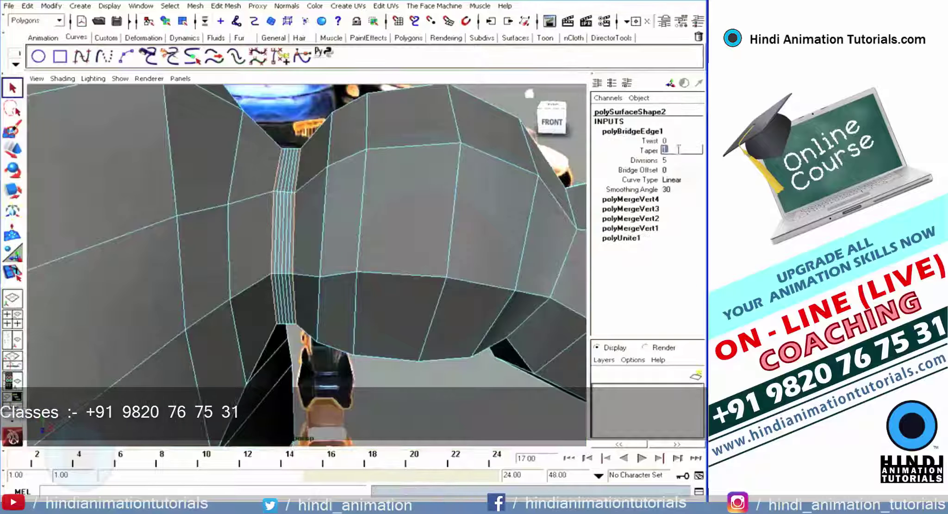
key(Return)
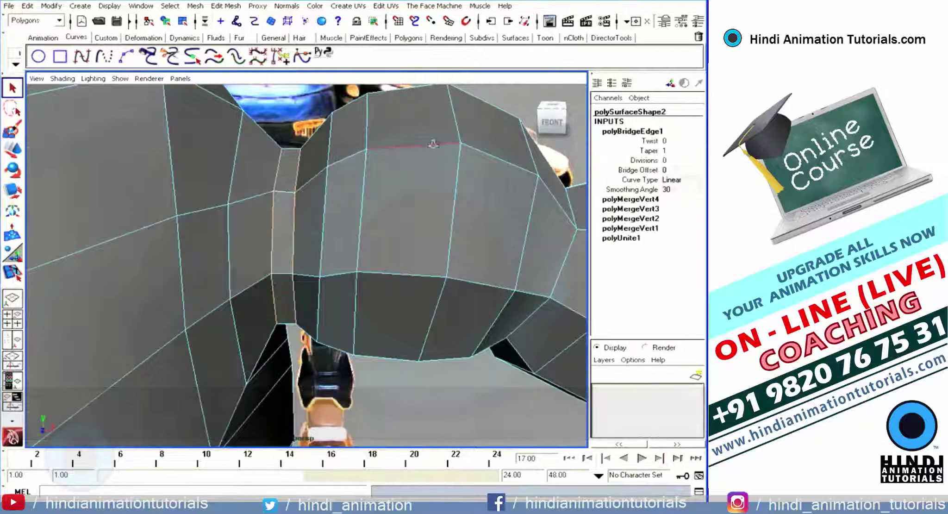
click(374, 137)
scroll(374, 137, down, 5)
scroll(374, 137, down, 3)
Step: Bridge the facing border edges of a second seam with 0 divisions (polyBridgeEdge2)
alt+drag(368, 119, 331, 120)
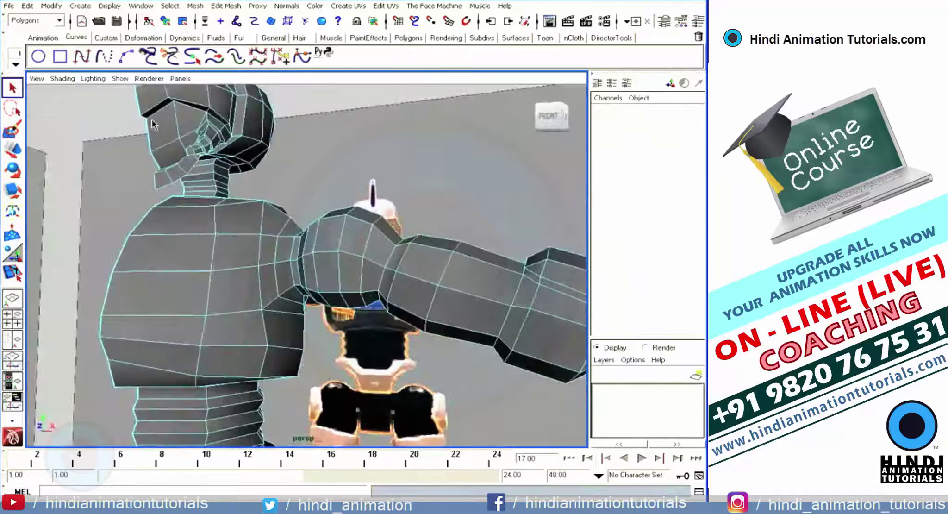
mouse_move(105, 107)
alt+mouse_down()
mouse_move(285, 170)
mouse_move(248, 215)
mouse_move(324, 216)
alt+mouse_up()
right_drag(275, 217, 284, 227)
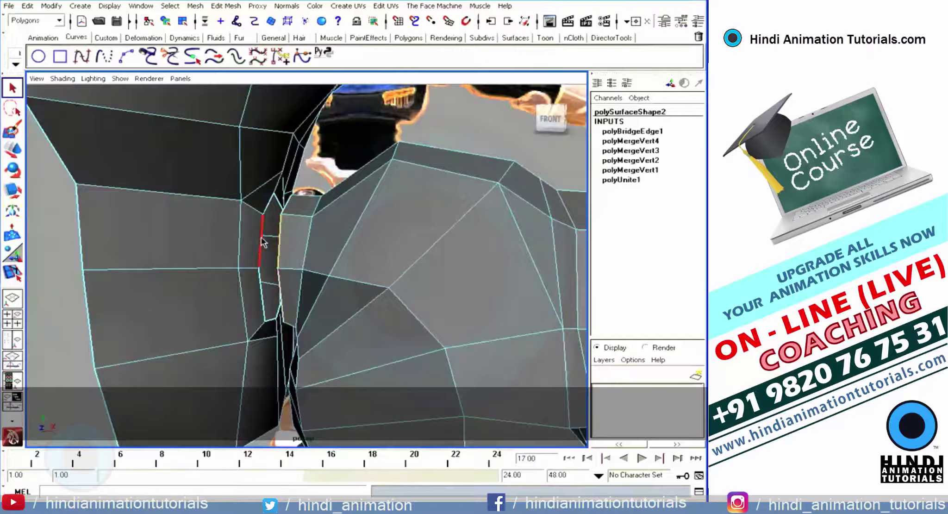
click(226, 6)
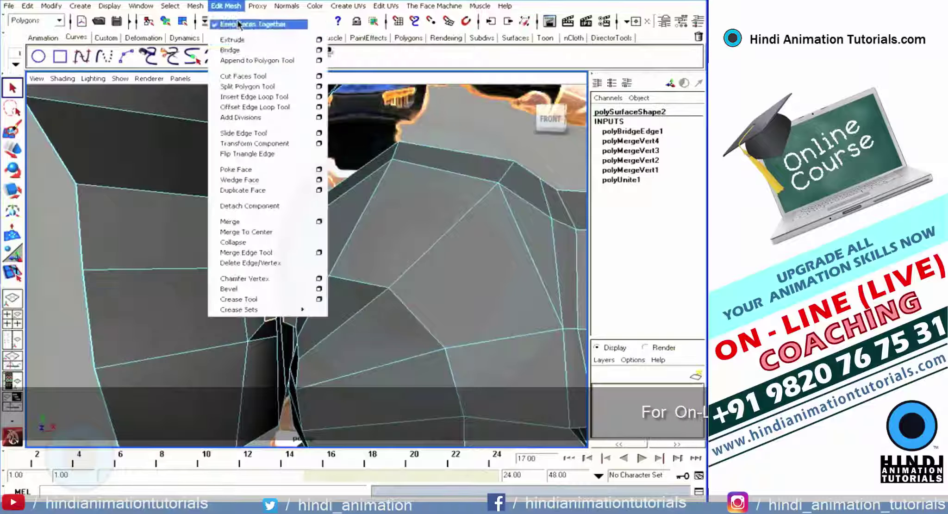
click(230, 49)
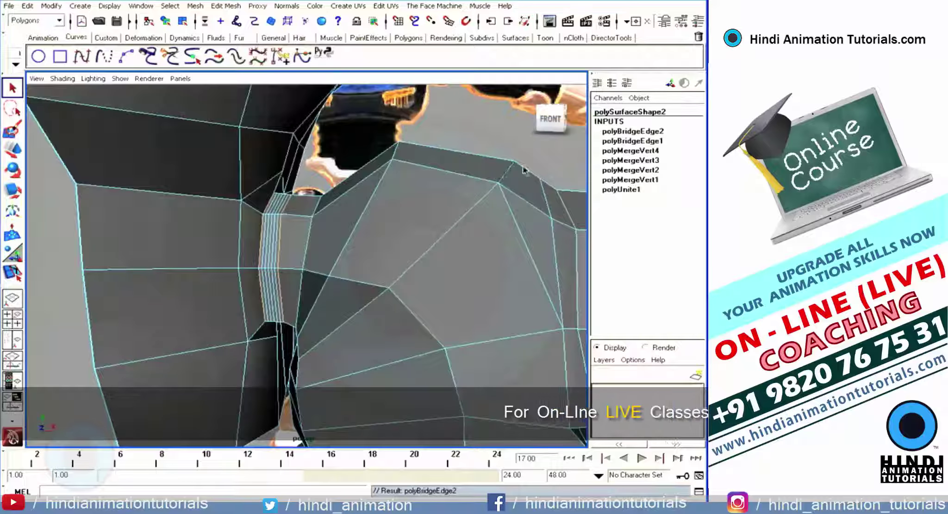
click(669, 160)
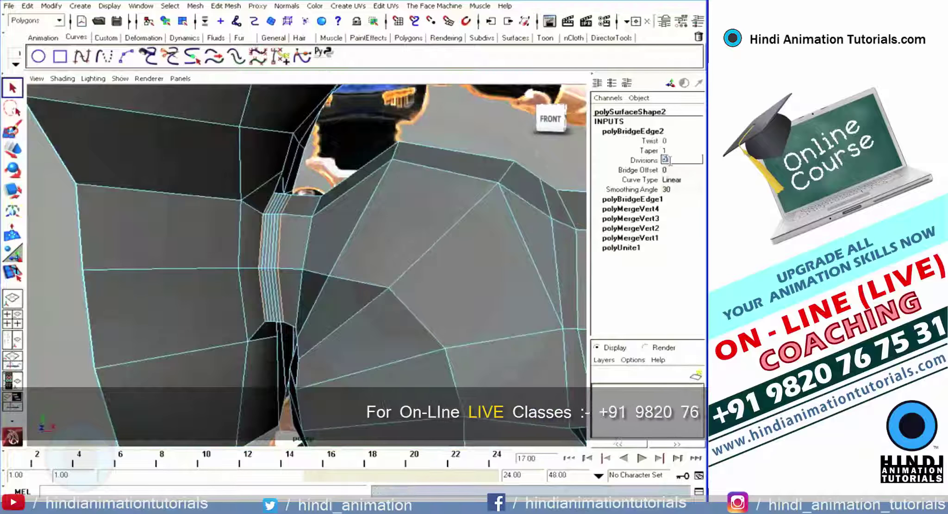
key(Return)
scroll(479, 158, down, 3)
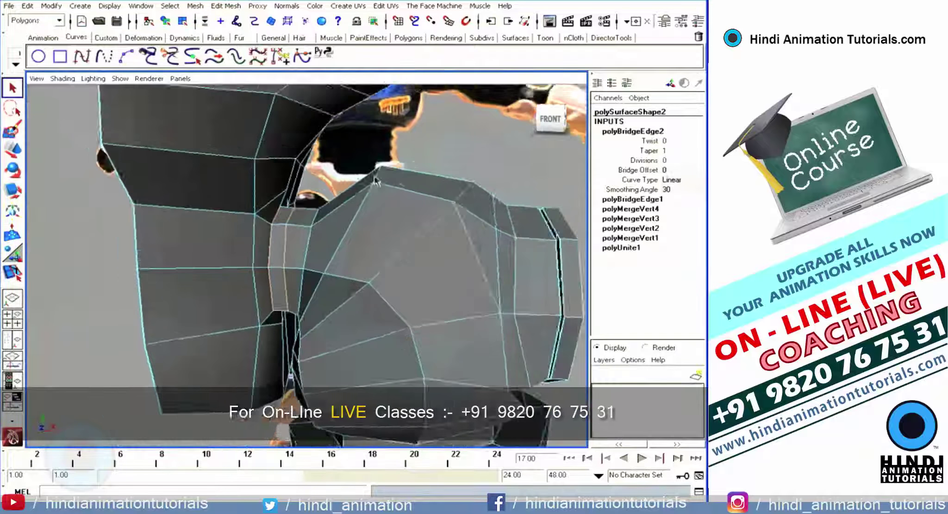
scroll(308, 196, down, 3)
Step: Deselect, orbit toward the legs and torso, and switch to edge selection
alt+drag(308, 196, 311, 181)
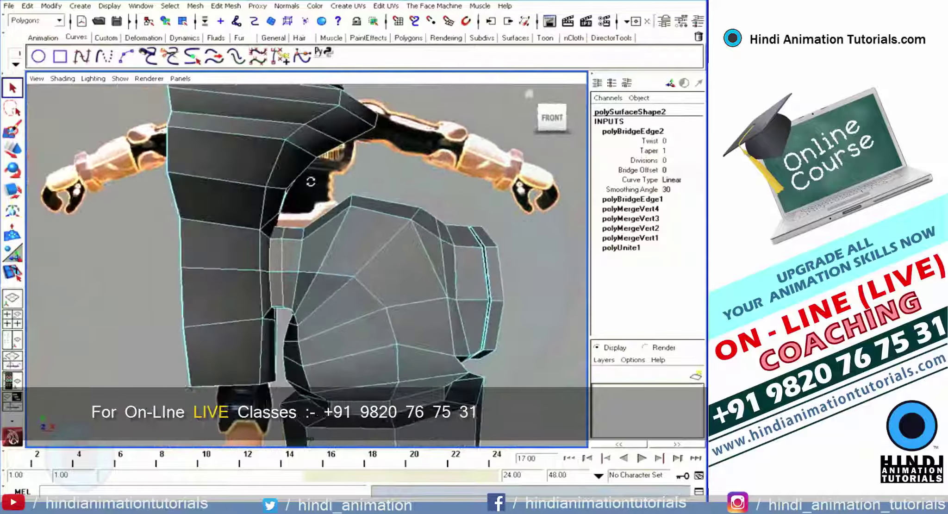
click(410, 182)
mouse_move(410, 182)
alt+mouse_down()
mouse_move(391, 198)
mouse_move(278, 205)
mouse_move(303, 201)
mouse_move(392, 233)
mouse_move(361, 199)
alt+mouse_up()
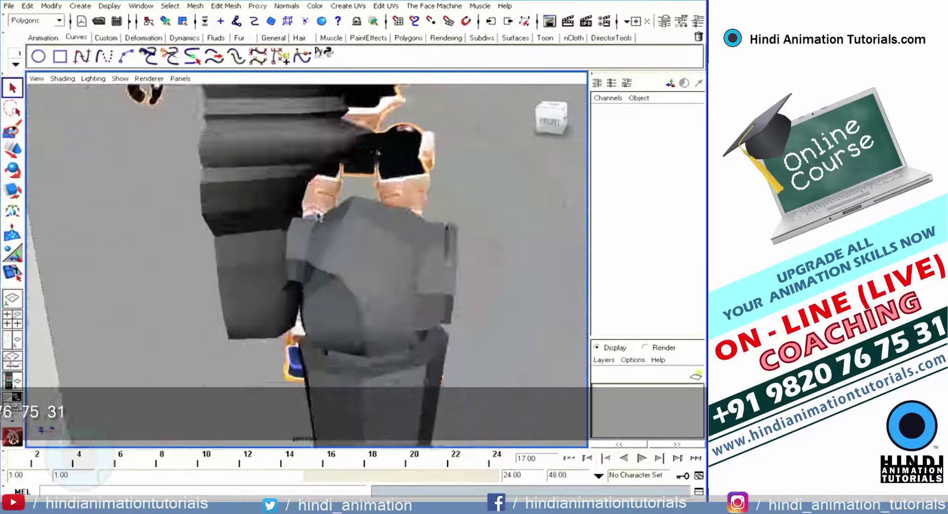
alt+middle_drag(361, 199, 340, 180)
scroll(338, 182, up, 5)
mouse_move(339, 182)
alt+mouse_down()
mouse_move(237, 211)
mouse_move(313, 196)
mouse_move(264, 165)
alt+mouse_up()
right_drag(364, 229, 373, 214)
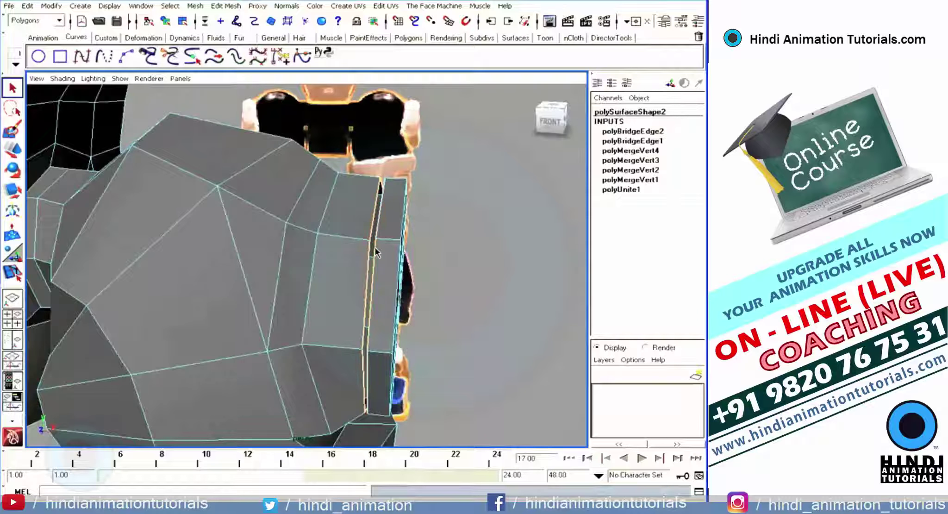
Step: Bridge the arm gap edges with 0 divisions (polyBridgeEdge3)
click(232, 7)
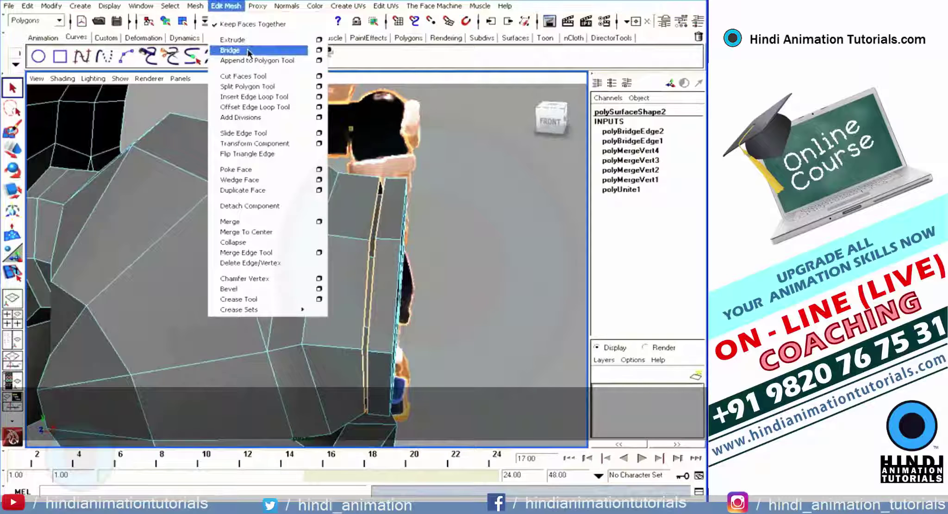
click(230, 50)
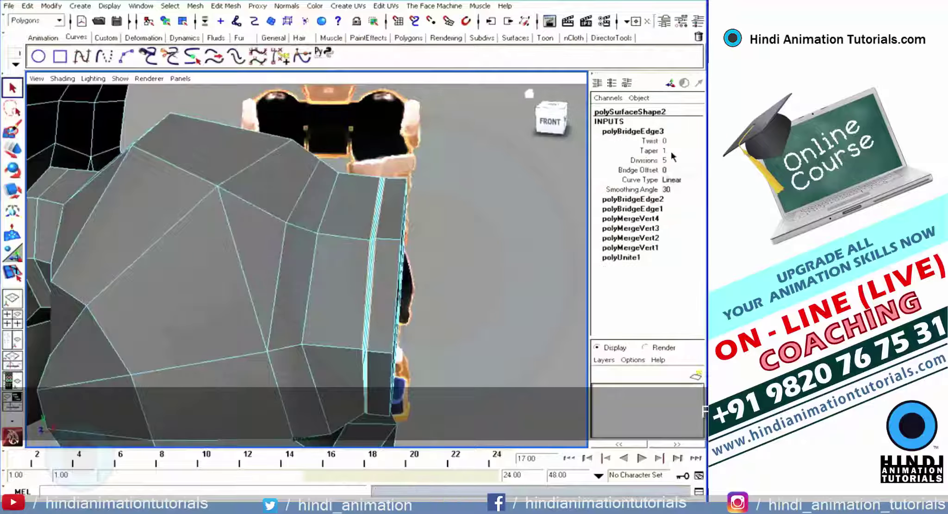
text(0)
key(Return)
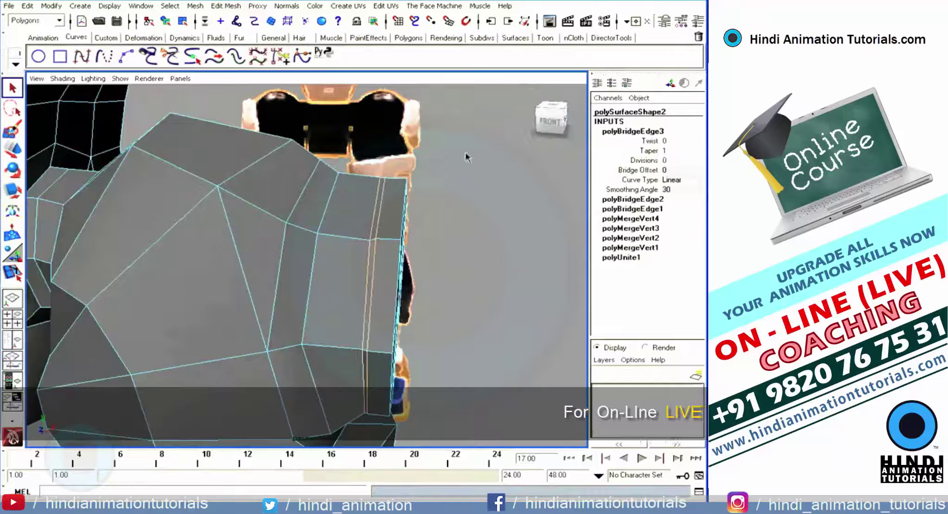
Step: Delete the leftover edge running along the new bridge (polyDelEdge1)
right_drag(379, 213, 386, 194)
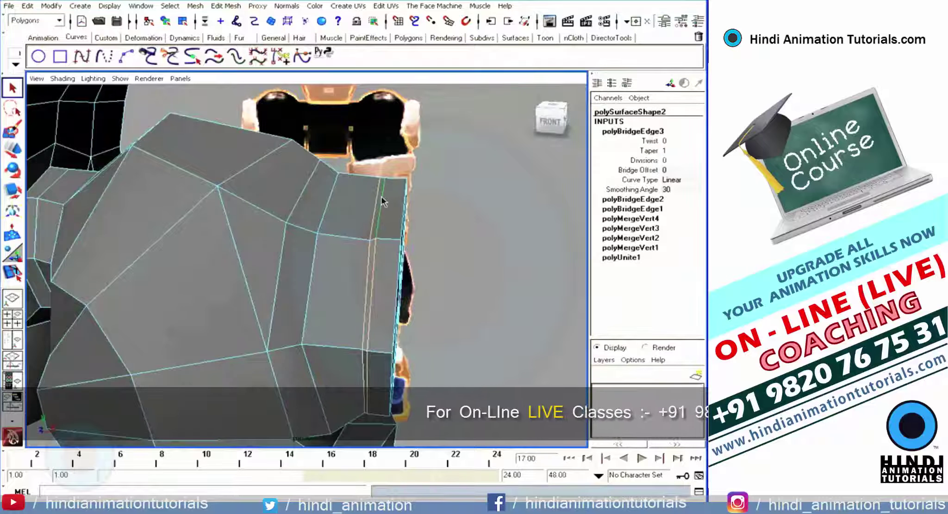
click(225, 5)
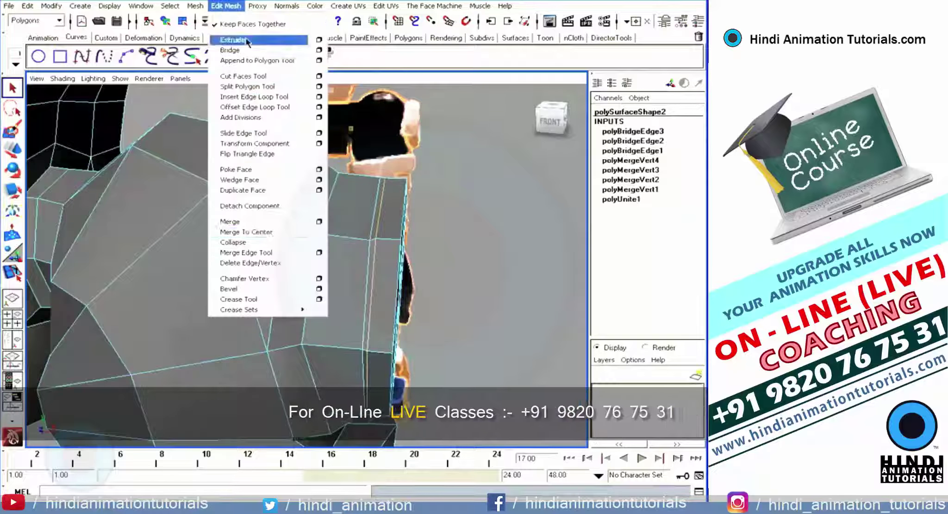
click(268, 263)
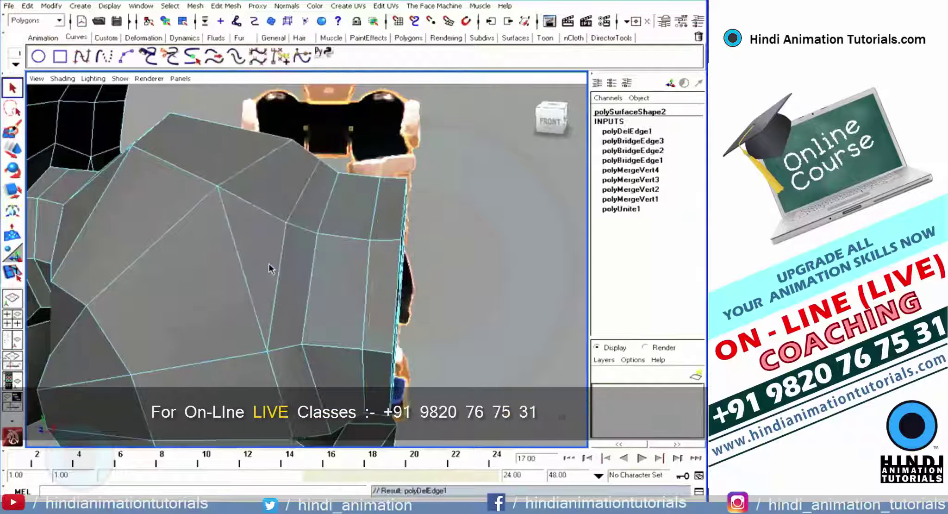
alt+drag(269, 269, 319, 185)
alt+right_drag(318, 185, 184, 235)
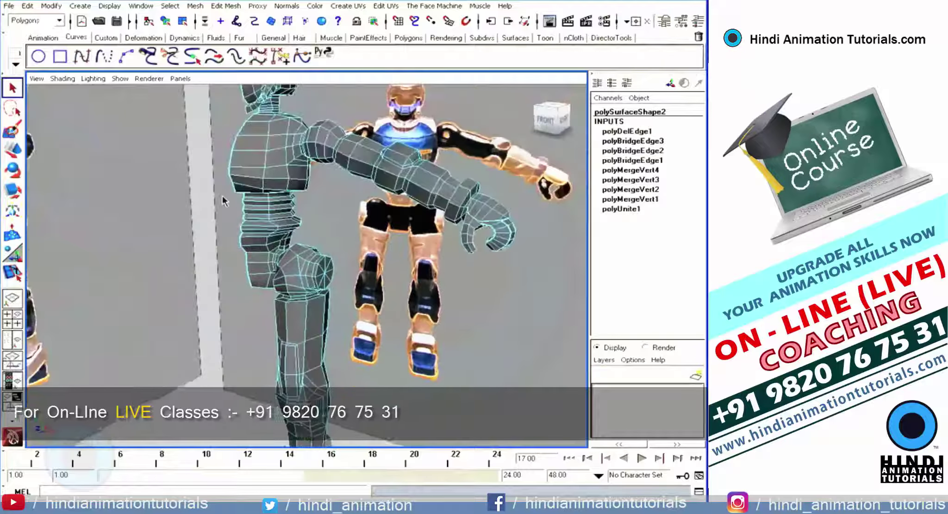
Step: Clear the selection, then select the combined grey robot mesh polySurface2
click(171, 261)
alt+drag(318, 222, 253, 211)
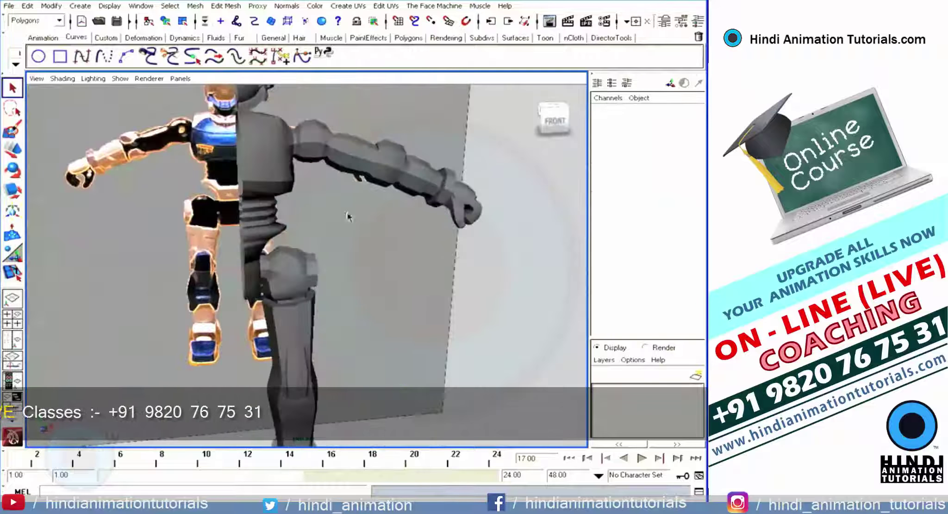
mouse_move(254, 132)
alt+mouse_down()
mouse_move(354, 164)
mouse_move(342, 277)
alt+mouse_up()
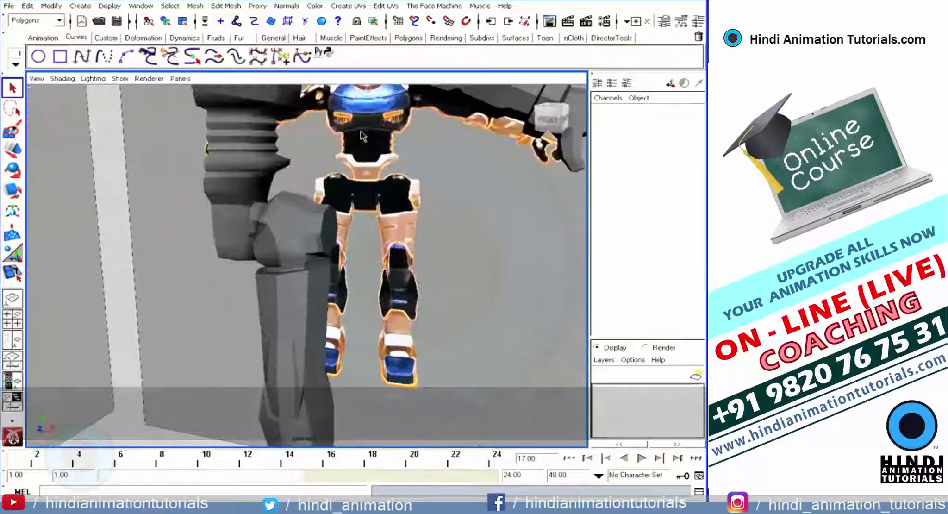
click(284, 230)
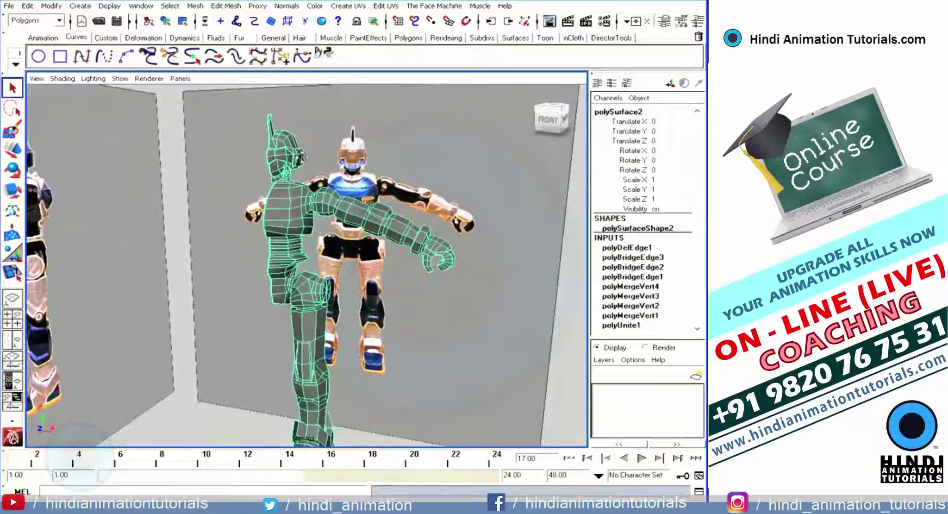
Step: Set the robot mesh's normal angle to 30 degrees and orbit to inspect the shading
click(285, 7)
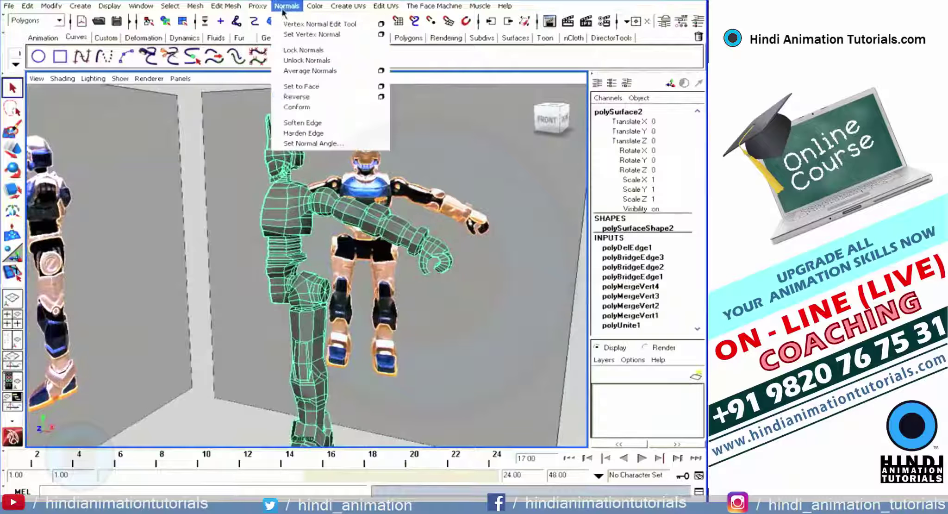
click(336, 145)
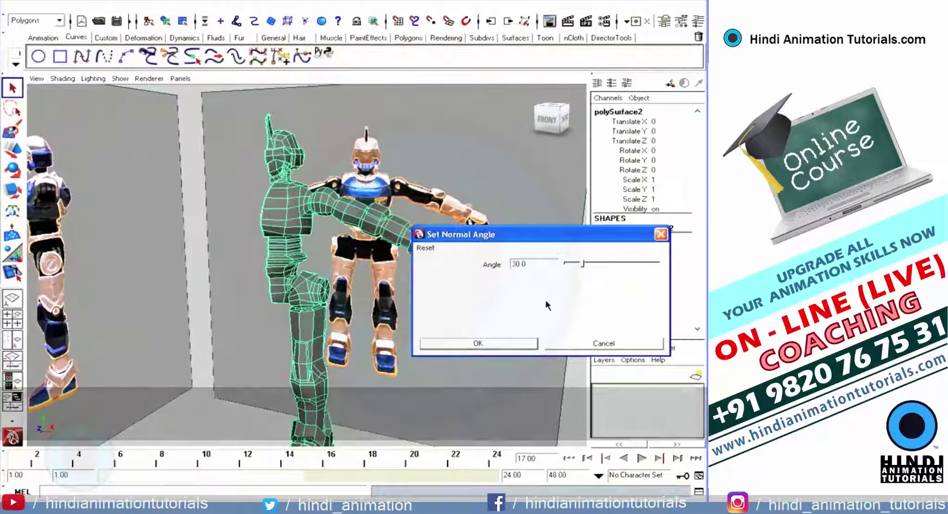
click(517, 342)
scroll(474, 258, down, 5)
alt+drag(474, 258, 324, 246)
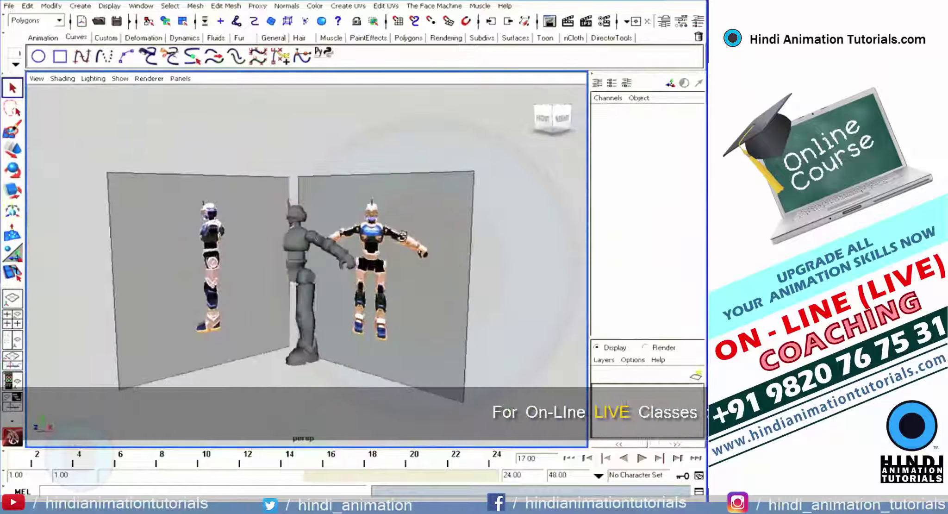
scroll(239, 233, up, 10)
mouse_move(240, 232)
alt+mouse_down()
mouse_move(594, 222)
mouse_move(445, 180)
mouse_move(402, 179)
alt+mouse_up()
mouse_move(464, 190)
alt+mouse_down()
mouse_move(319, 202)
mouse_move(451, 182)
mouse_move(284, 226)
alt+mouse_up()
alt+right_drag(285, 226, 402, 204)
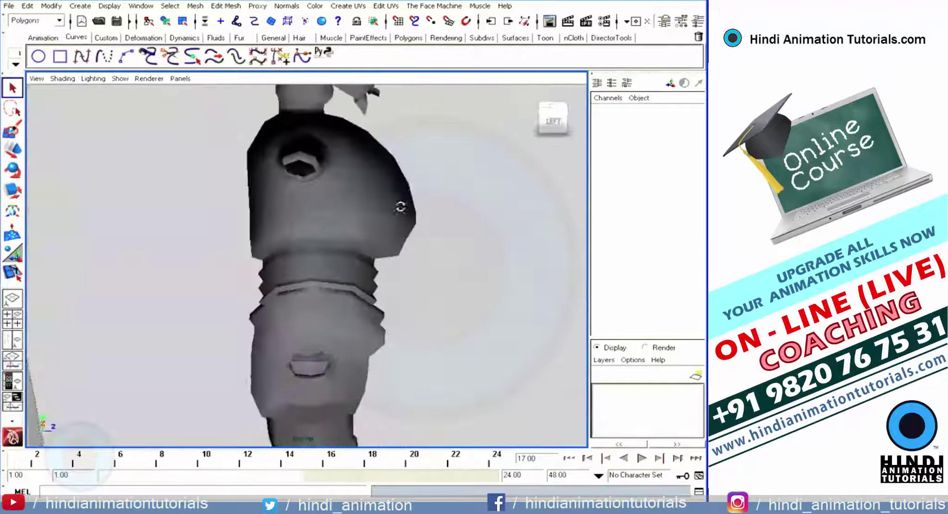
mouse_move(401, 203)
alt+mouse_down()
mouse_move(372, 332)
mouse_move(430, 282)
mouse_move(318, 279)
mouse_move(343, 271)
alt+mouse_up()
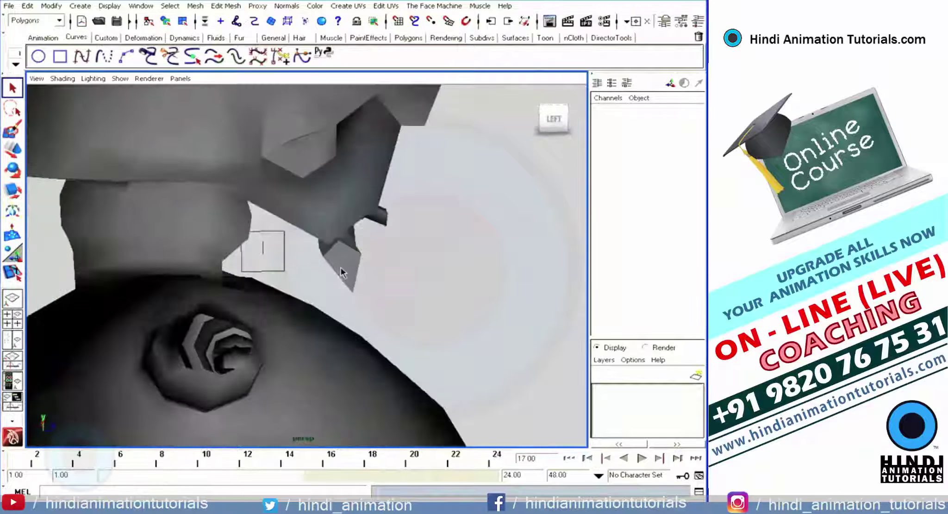
right_drag(342, 271, 345, 293)
click(345, 264)
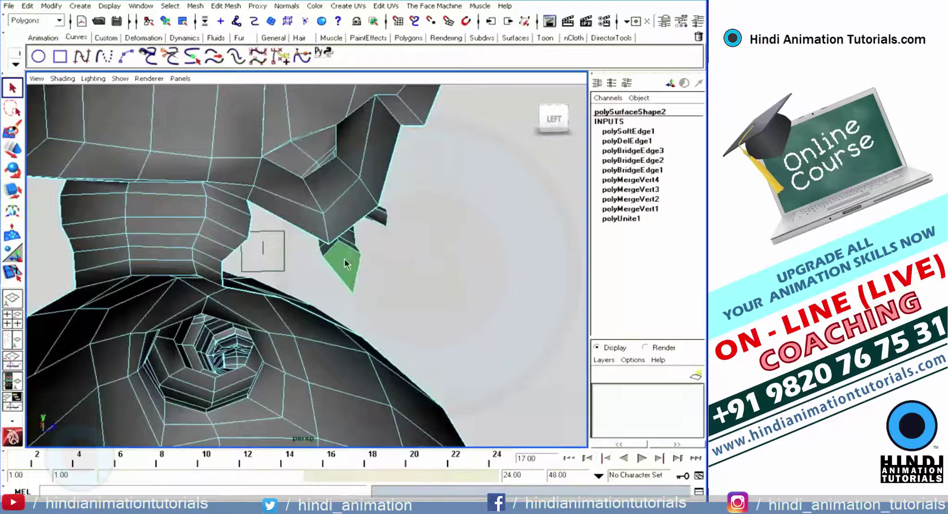
click(382, 255)
scroll(382, 255, down, 3)
scroll(382, 254, down, 3)
scroll(383, 255, down, 2)
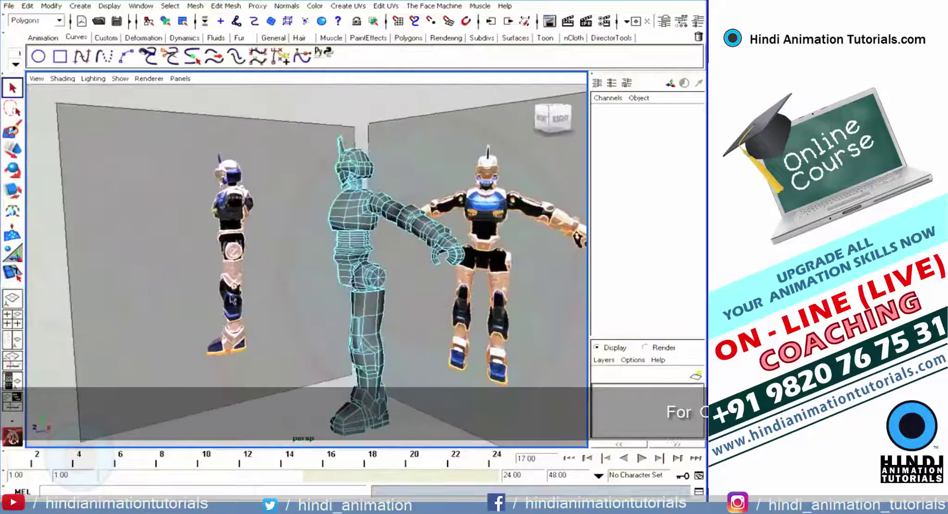
mouse_move(283, 416)
alt+mouse_down()
mouse_move(363, 207)
mouse_move(357, 199)
alt+mouse_up()
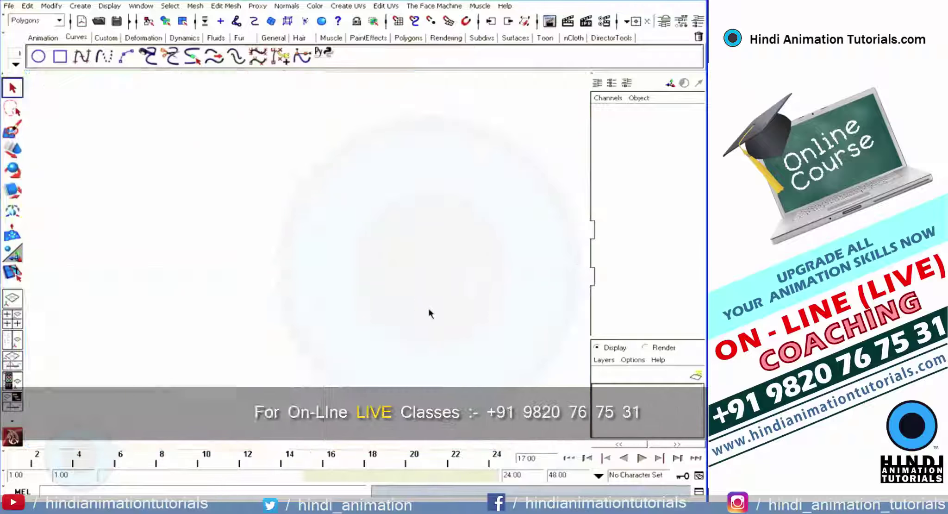
Step: Select the robot mesh and pick a vertex at the chest's outer edge
key(space)
key(space)
click(266, 241)
scroll(267, 240, up, 3)
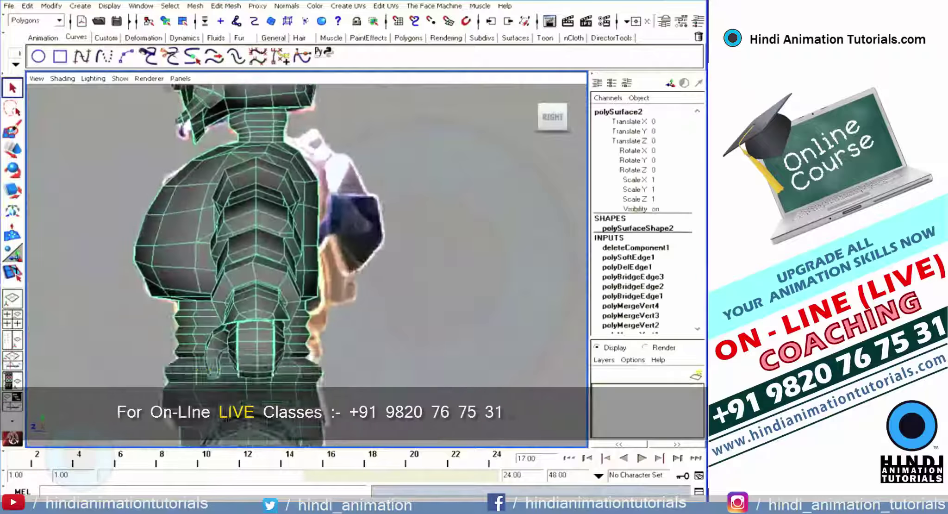
scroll(266, 241, up, 2)
scroll(324, 254, up, 3)
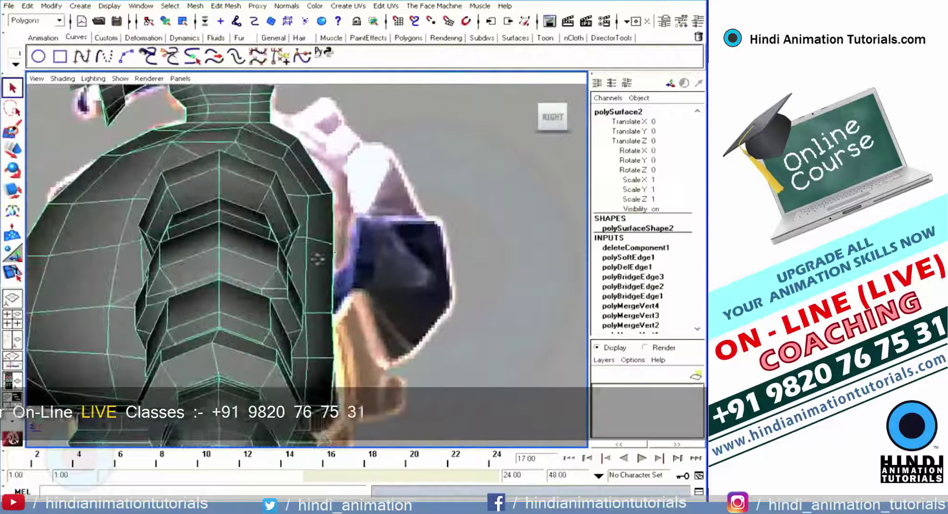
right_drag(338, 246, 343, 262)
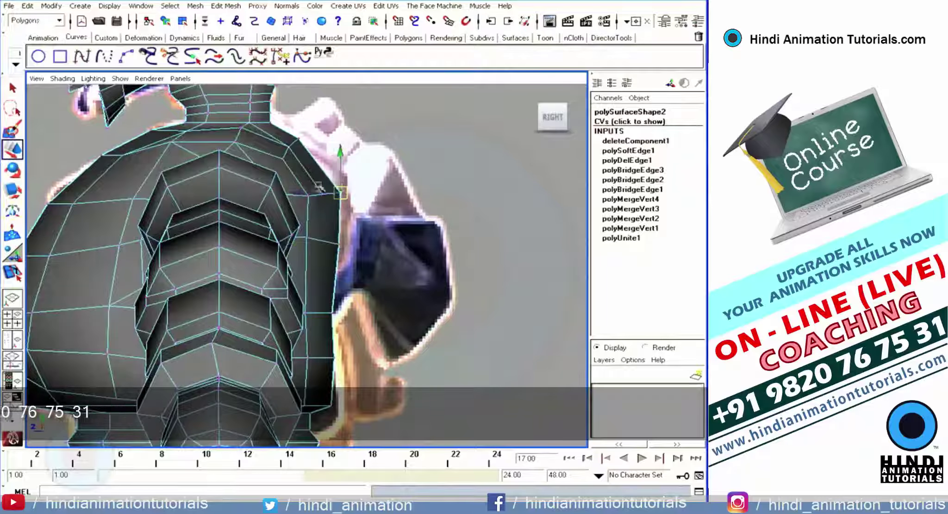
click(335, 311)
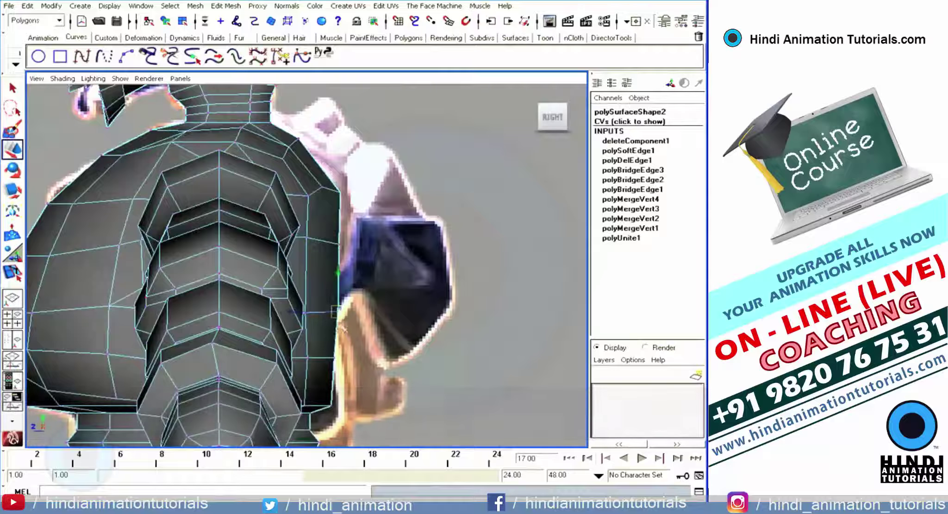
Step: Return to the full perspective view and frame the robot torso up close
alt+drag(369, 384, 294, 324)
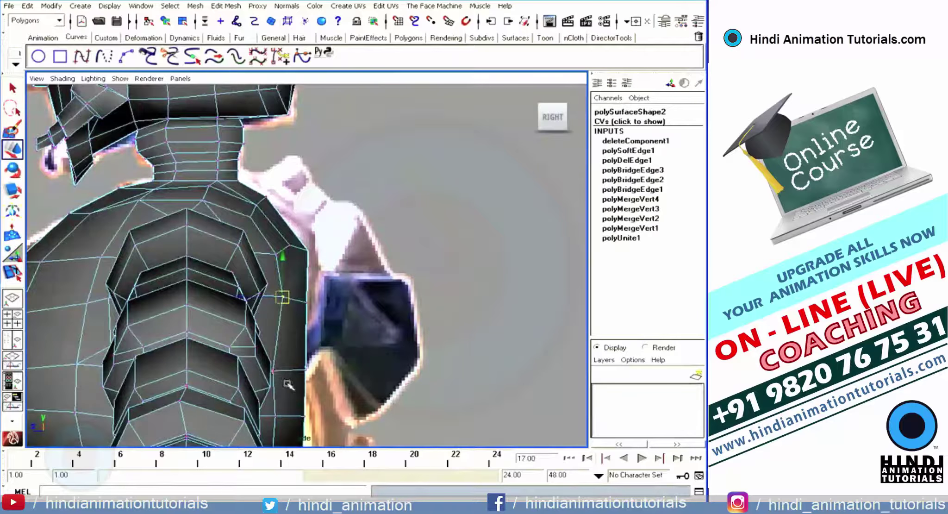
alt+middle_drag(288, 384, 261, 295)
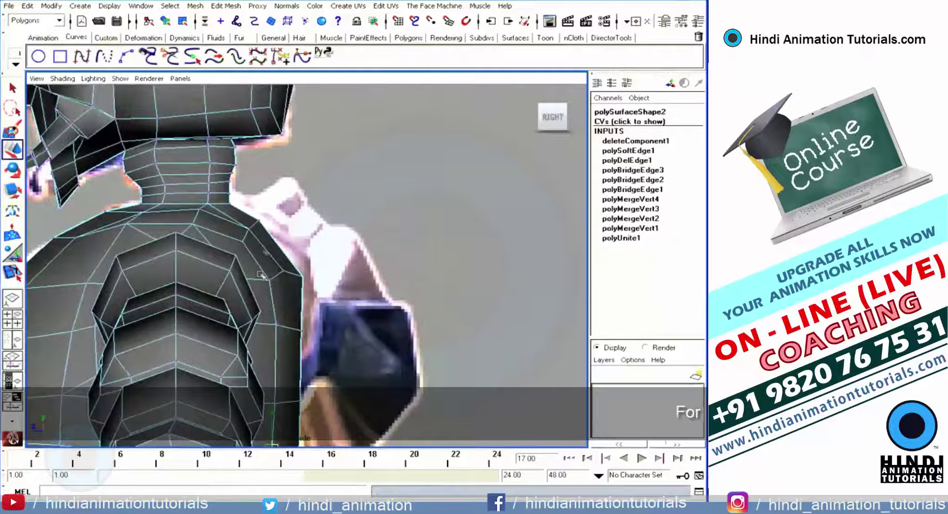
scroll(388, 195, down, 2)
scroll(364, 171, down, 2)
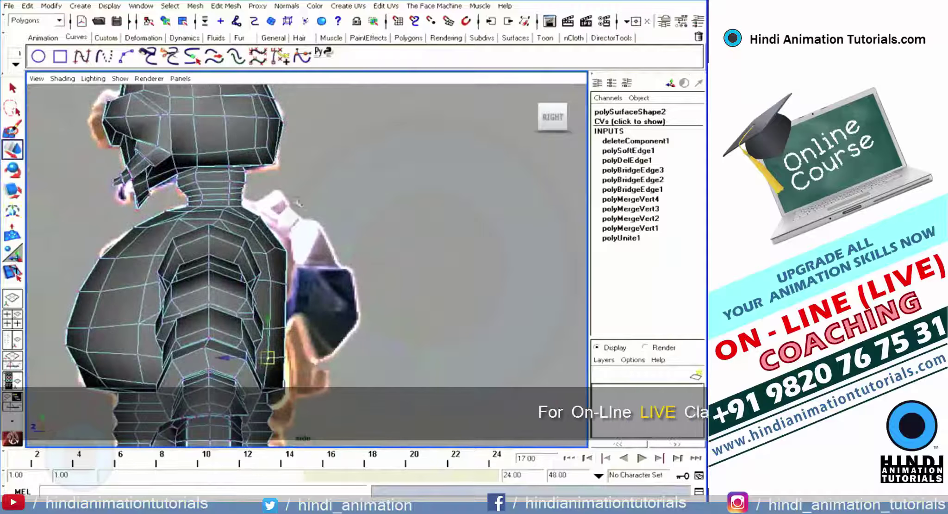
key(space)
key(space)
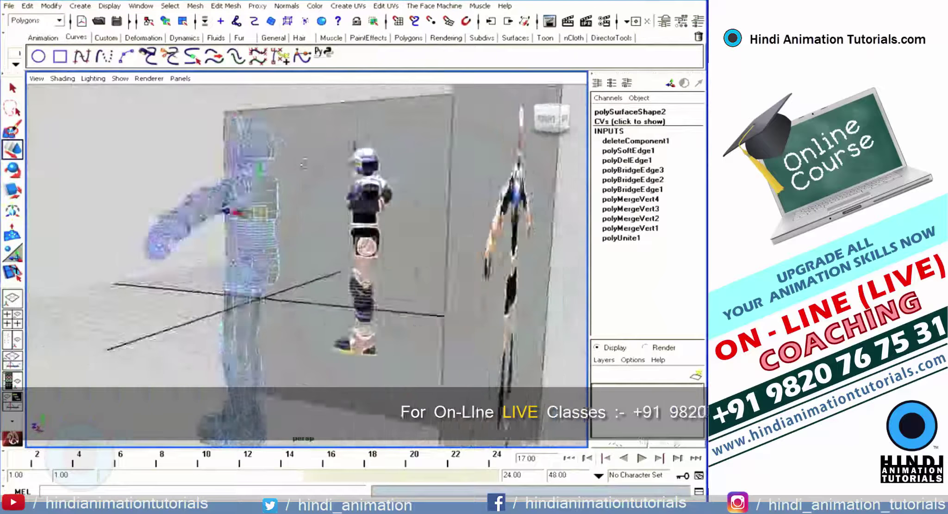
key(f)
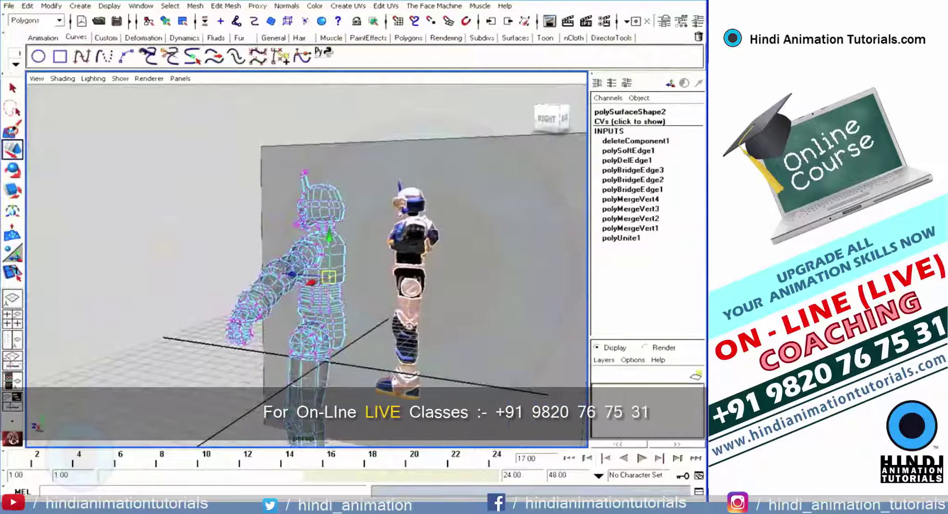
mouse_move(351, 338)
alt+mouse_down()
mouse_move(446, 257)
mouse_move(322, 276)
alt+mouse_up()
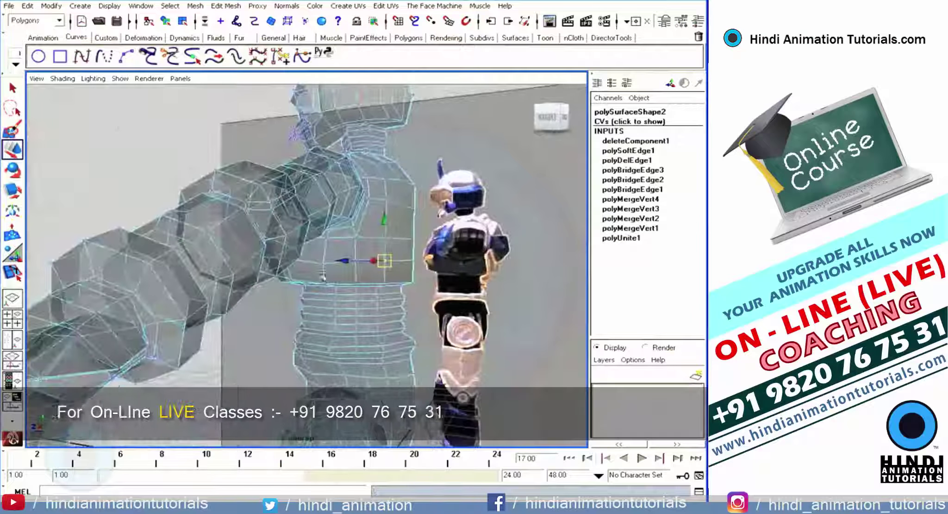
Step: Turn off X-Ray shading and orbit the solid torso toward a side view
click(63, 79)
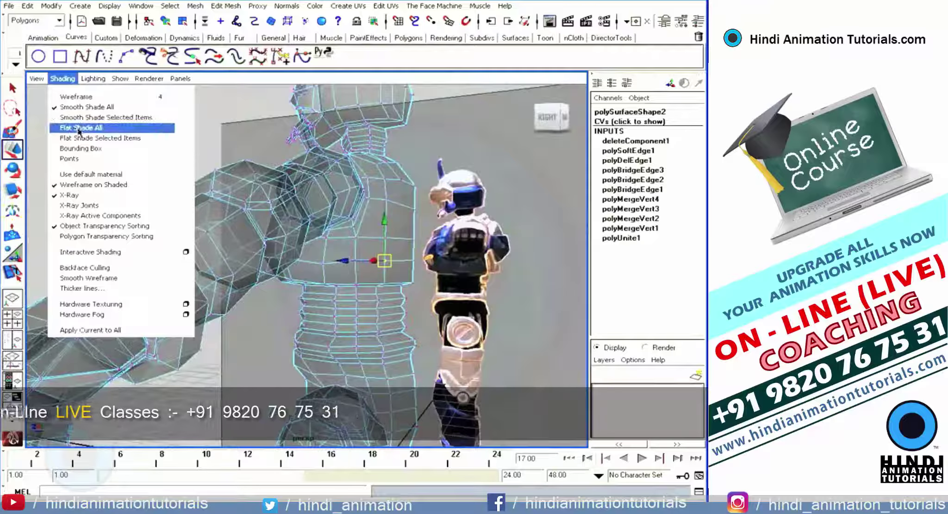
click(81, 191)
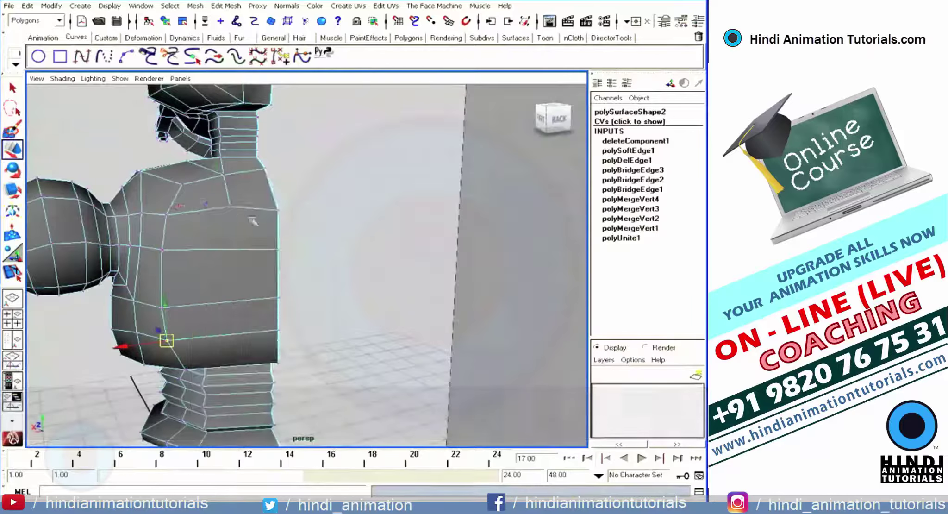
alt+drag(194, 173, 204, 173)
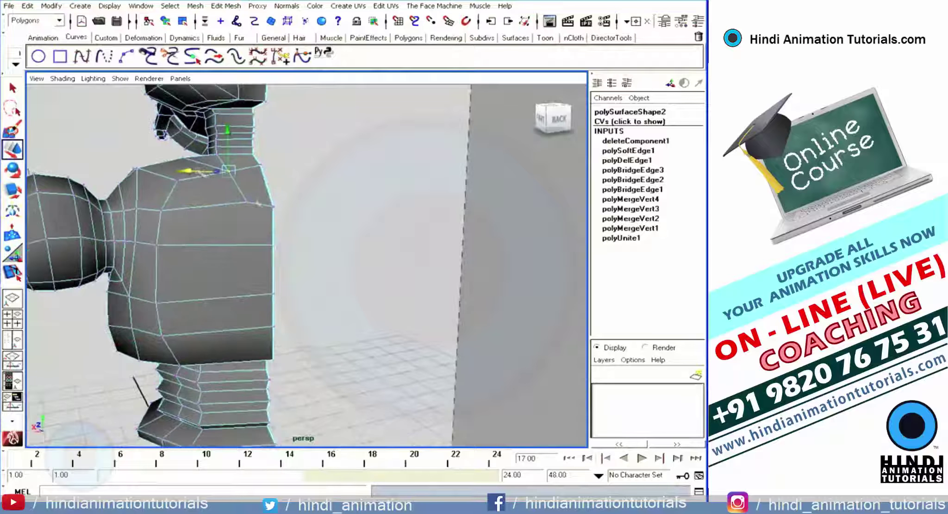
alt+drag(272, 177, 239, 173)
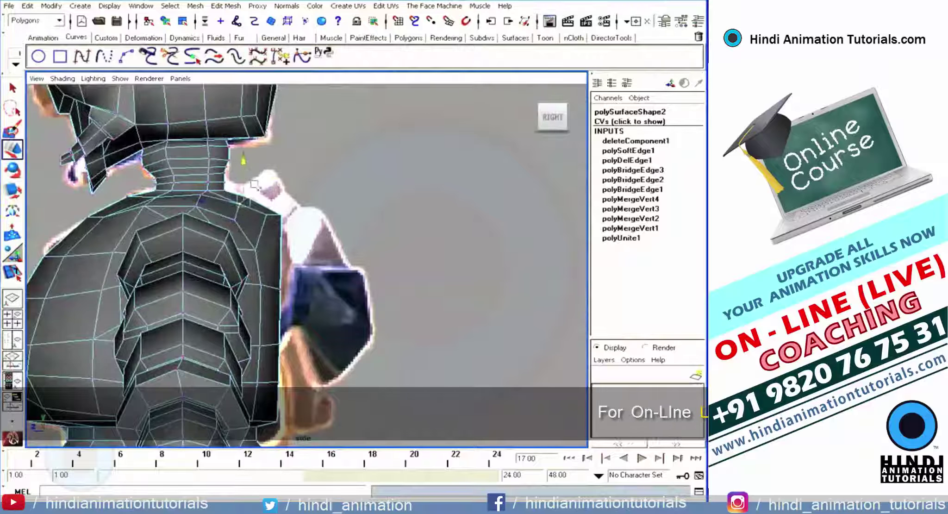
alt+right_drag(254, 184, 357, 217)
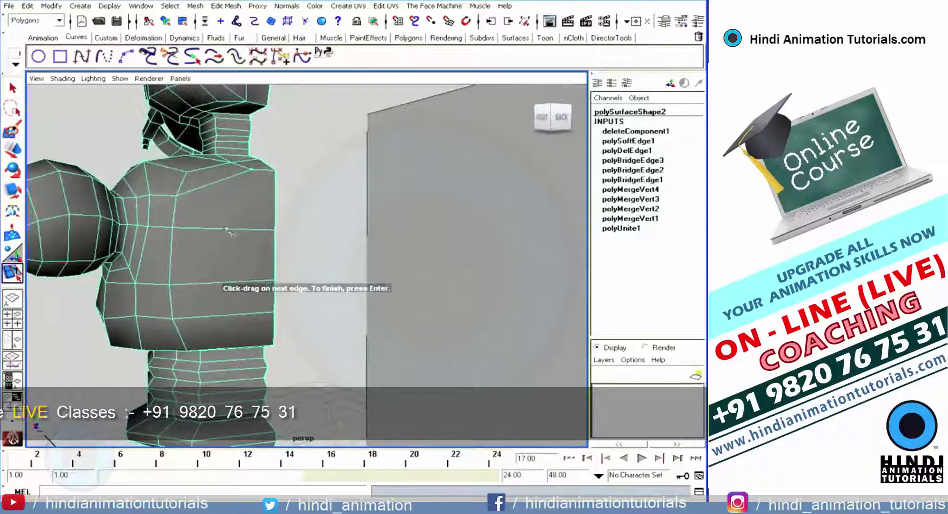
Step: Tumble around the torso side while running the new polySplit1 edge across it
alt+drag(227, 231, 222, 231)
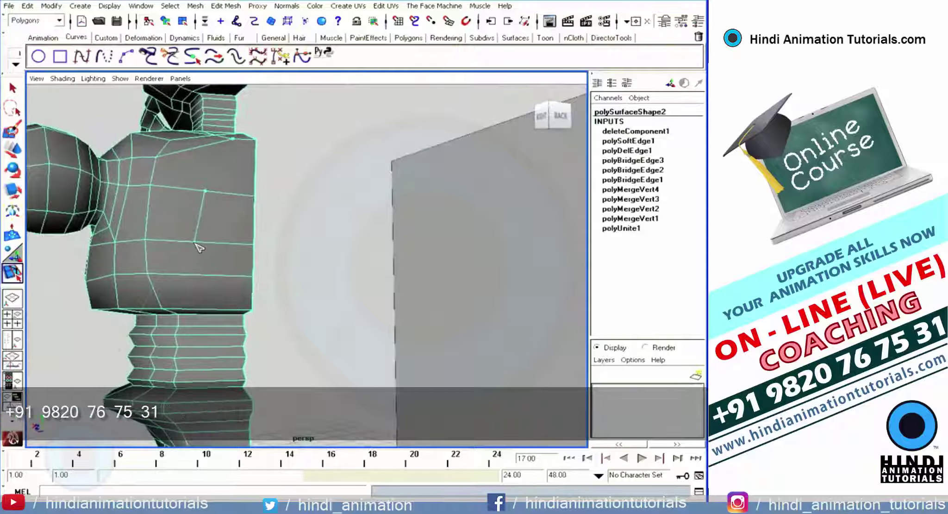
alt+drag(204, 283, 191, 248)
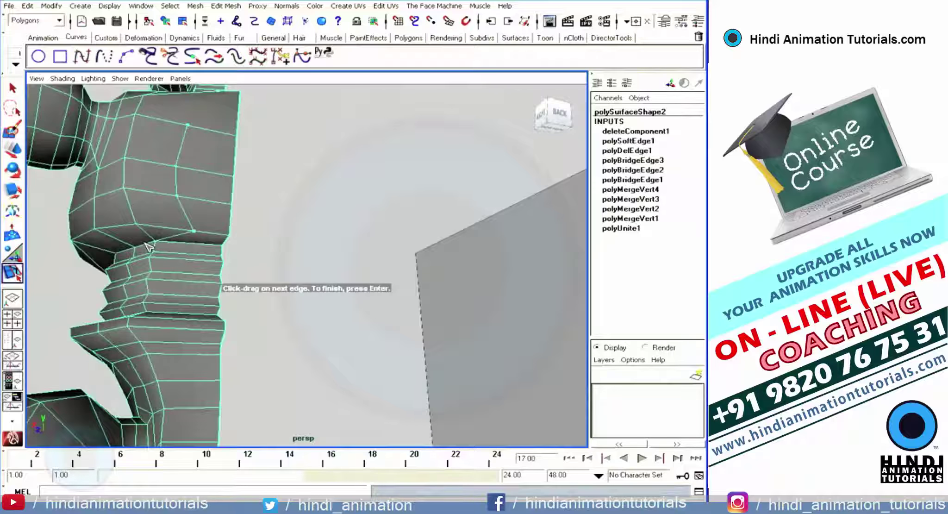
mouse_move(254, 216)
alt+mouse_down()
mouse_move(202, 247)
mouse_move(35, 186)
alt+mouse_up()
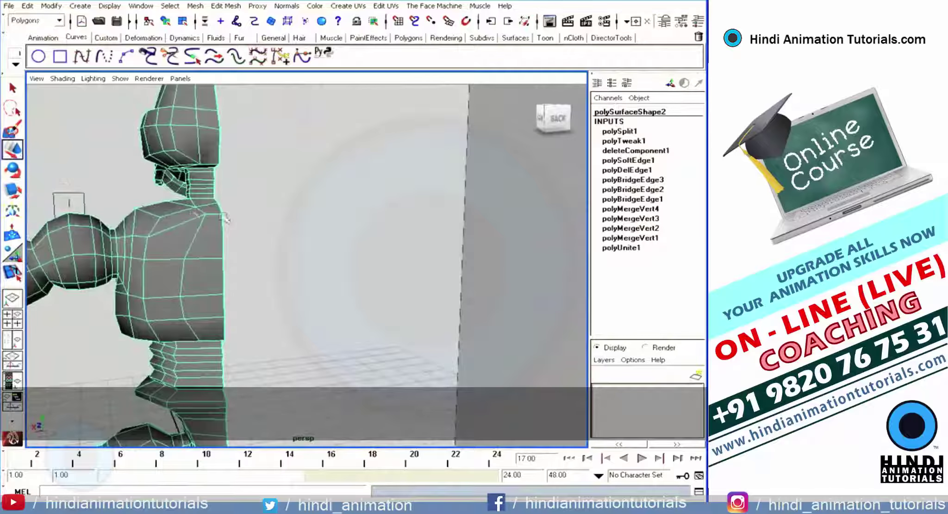
Step: Toggle between the side and perspective views and switch the mesh to vertex mode (F8)
alt+drag(225, 218, 401, 317)
key(space)
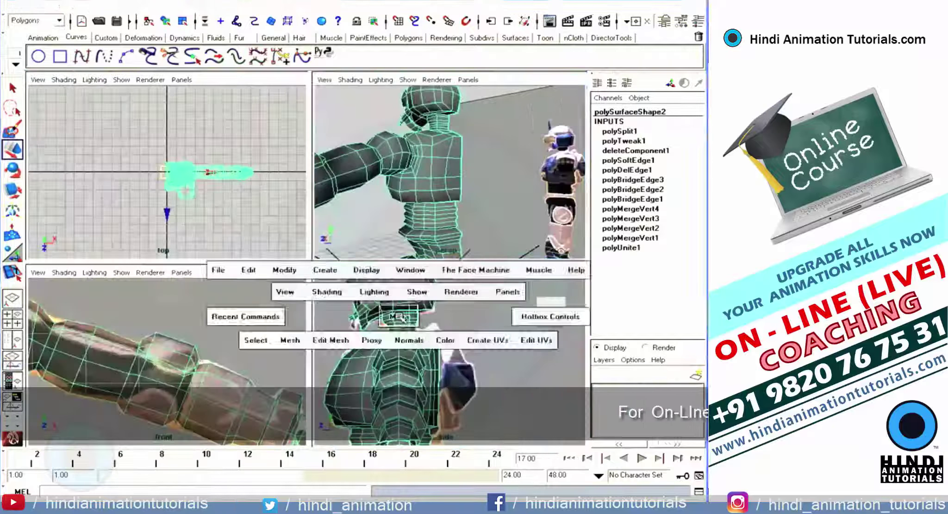
key(space)
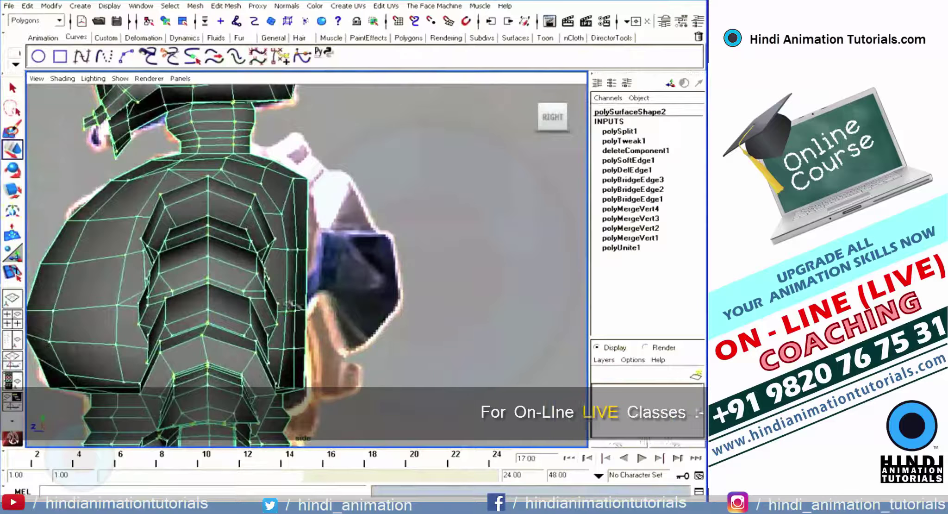
key(F8)
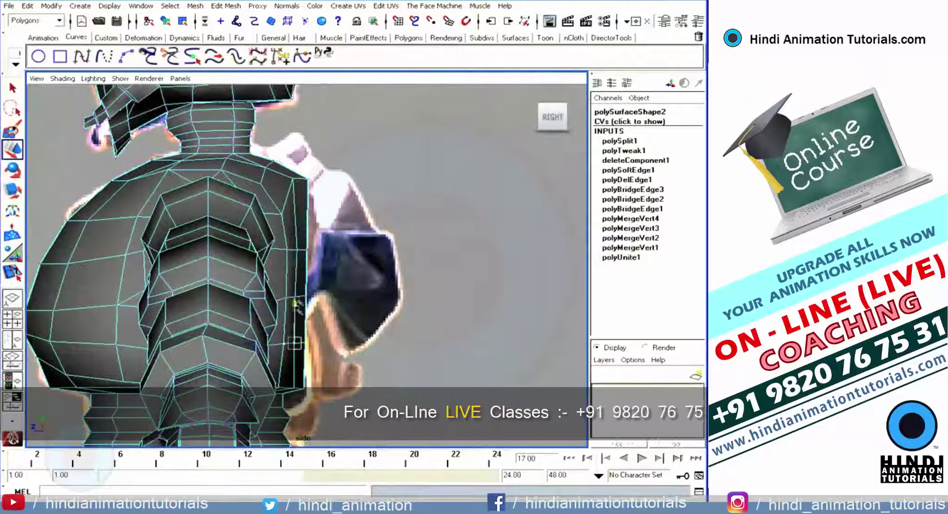
key(space)
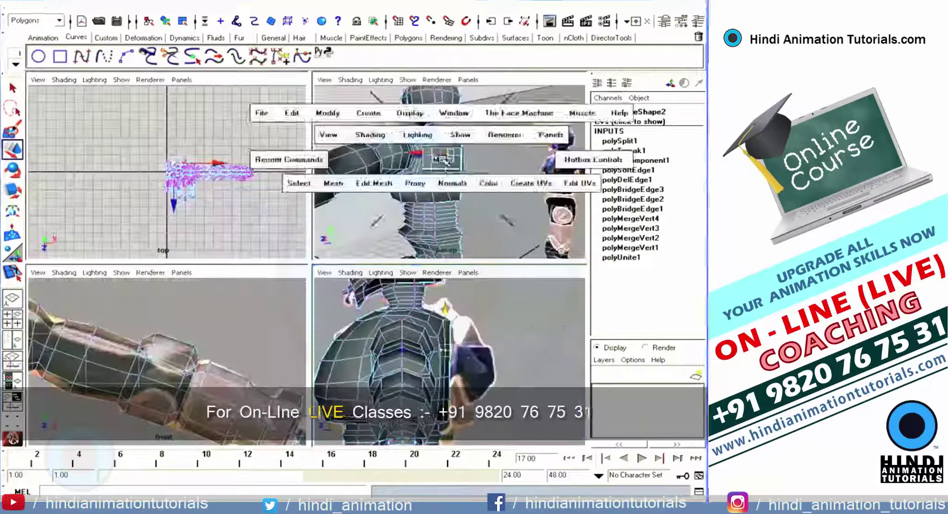
key(space)
Step: Pick a component on the torso side and orbit in closer around it
click(429, 160)
alt+drag(429, 160, 172, 218)
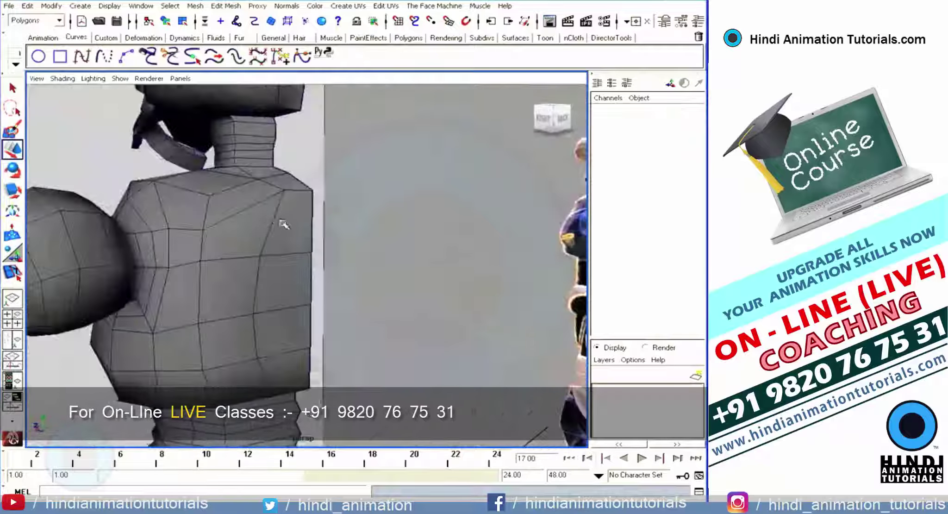
click(171, 217)
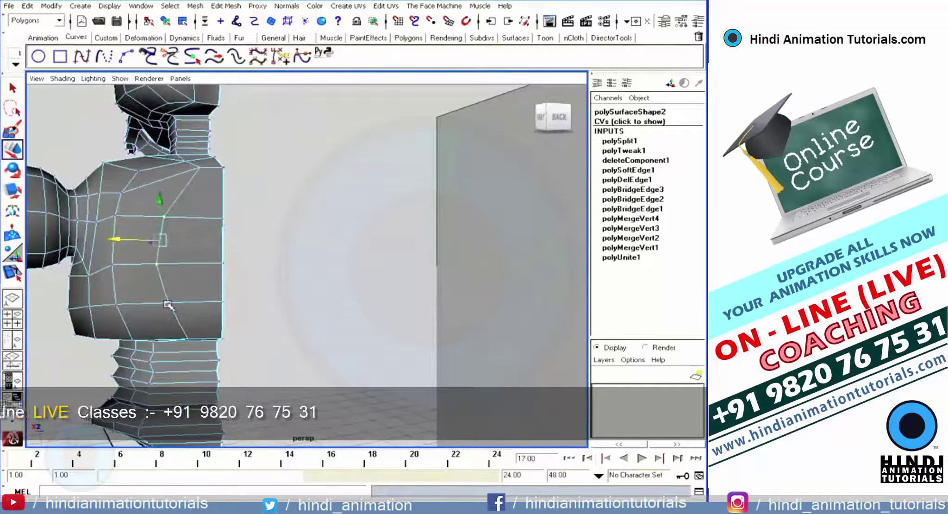
alt+drag(121, 305, 273, 224)
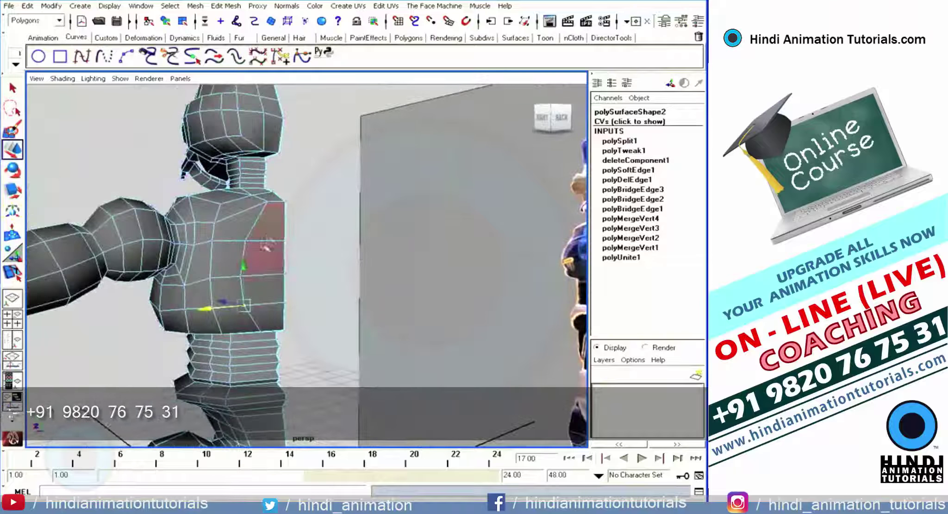
alt+drag(231, 278, 324, 259)
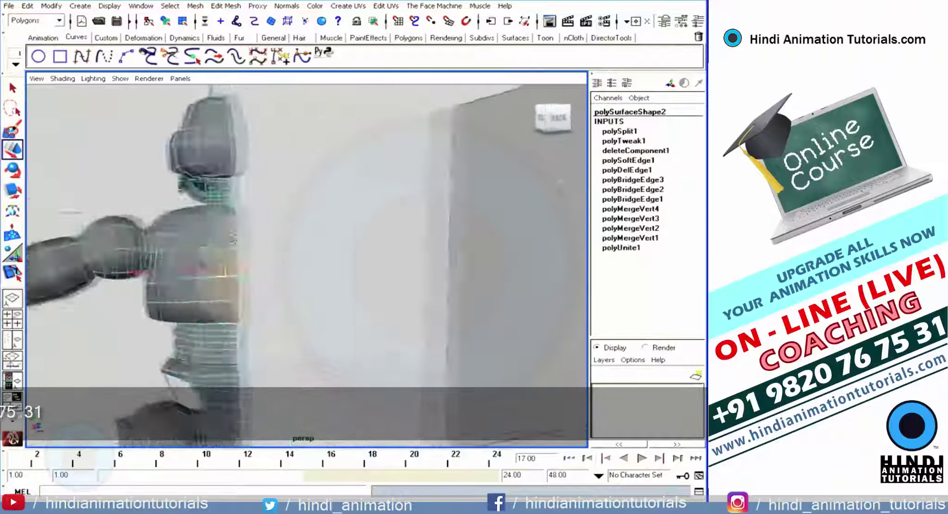
click(226, 6)
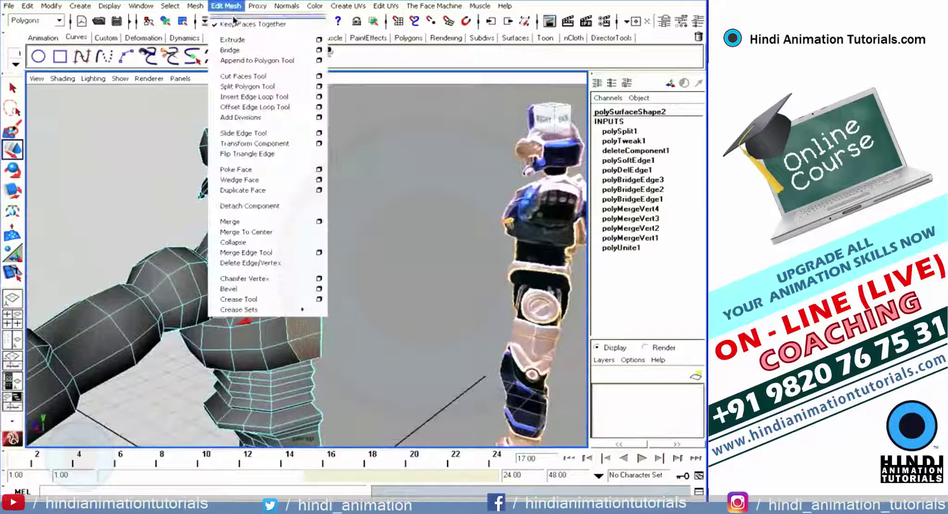
click(246, 43)
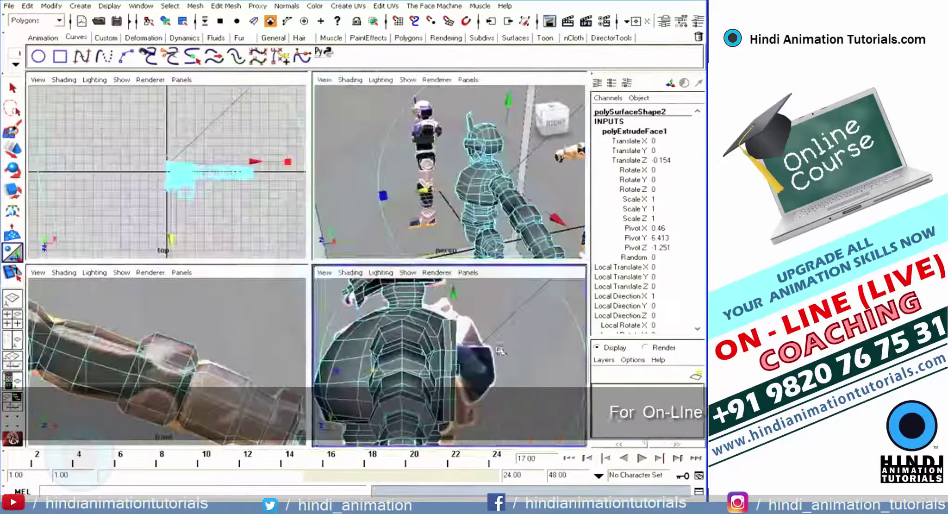
key(space)
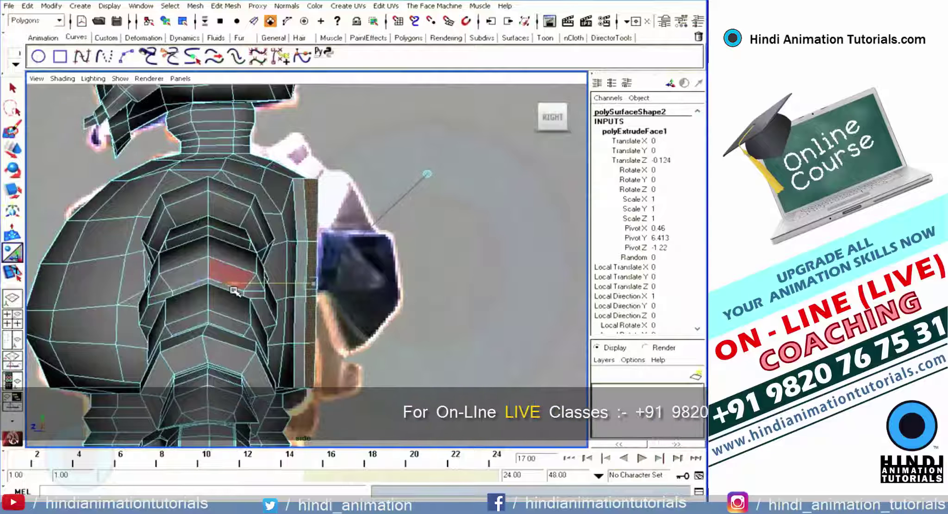
scroll(310, 259, up, 1)
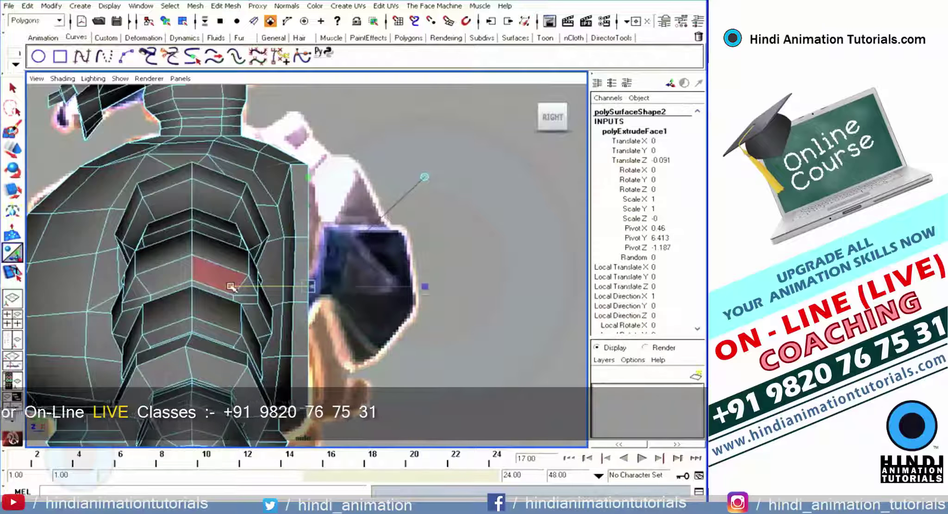
key(space)
key(space)
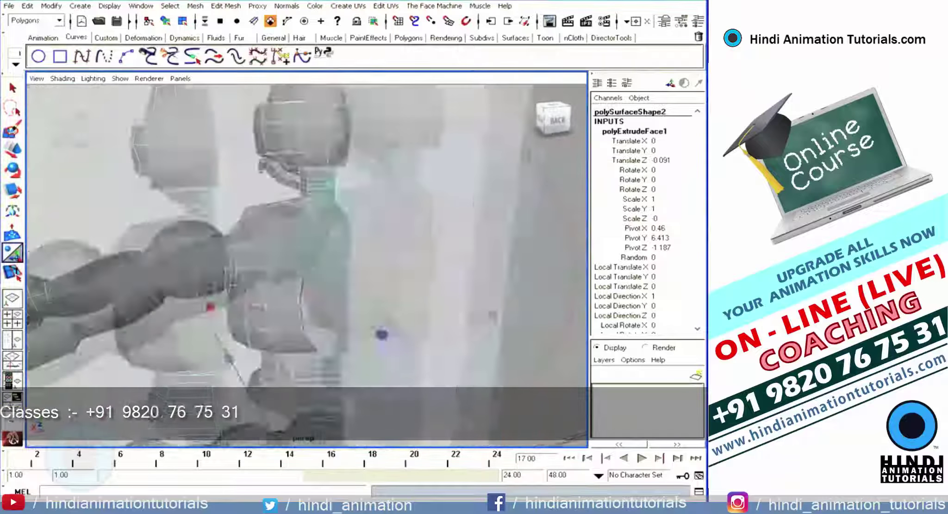
click(229, 149)
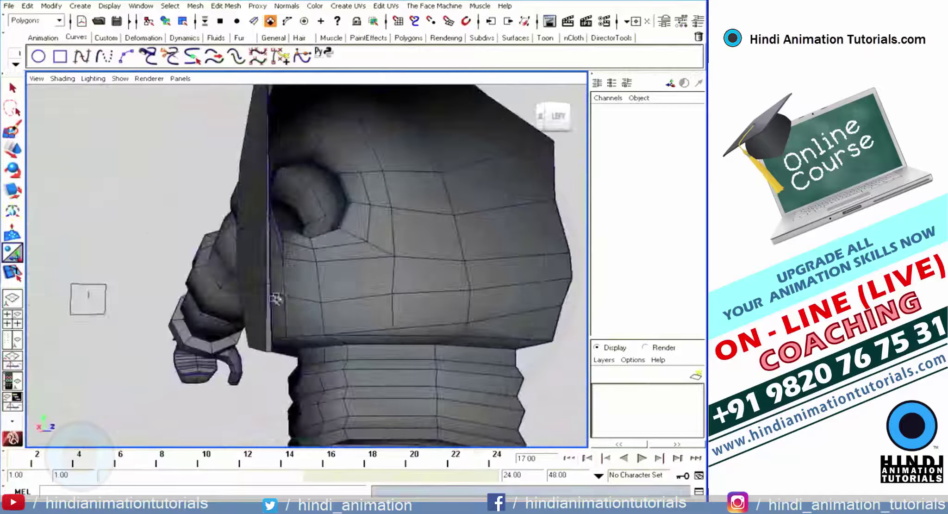
Step: Select the body mesh and cut several new edges across the chest panel toward the centre seam
right_drag(276, 298, 316, 286)
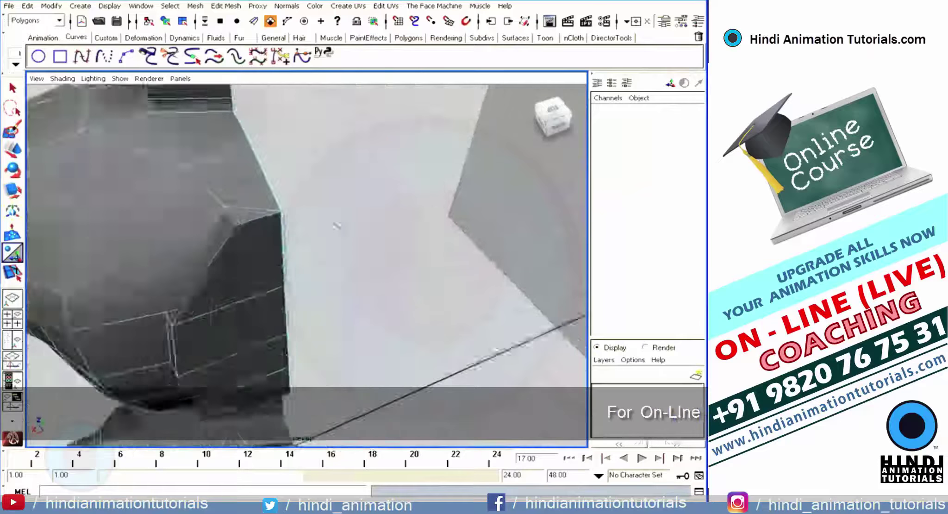
key(y)
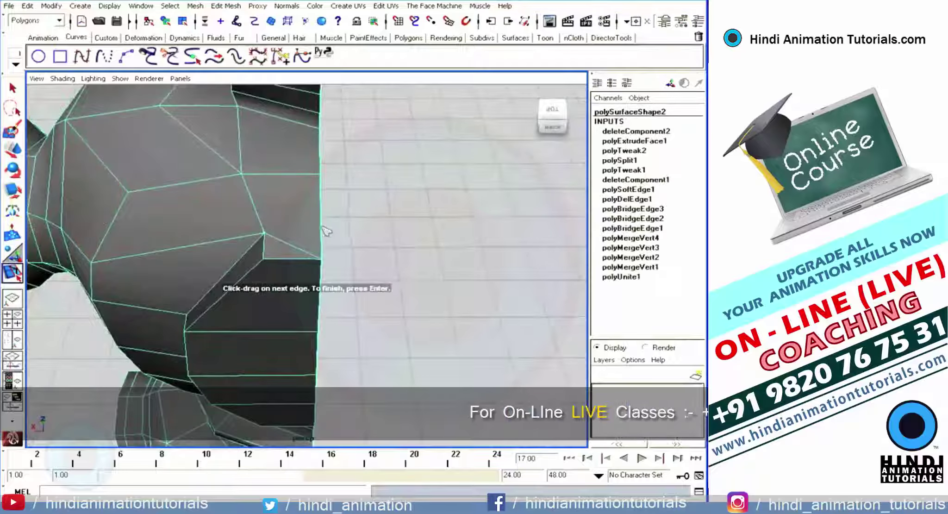
key(Return)
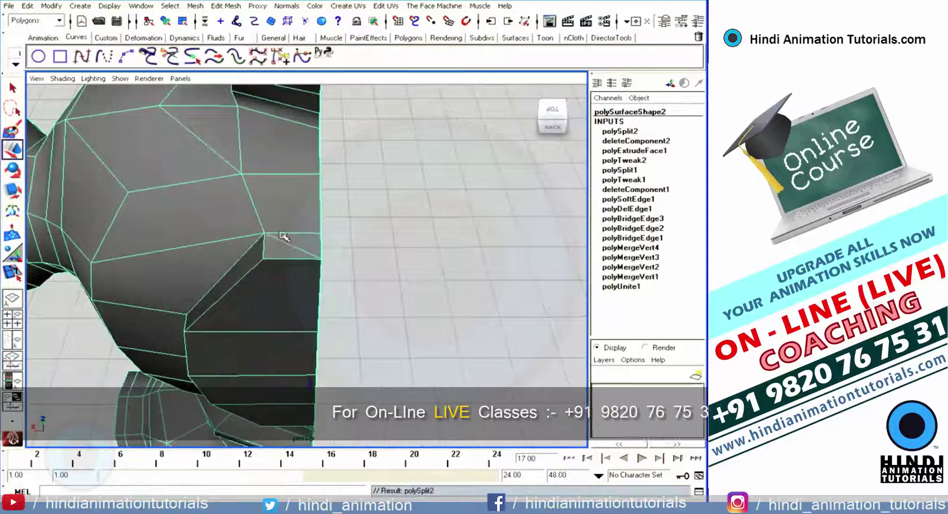
click(227, 8)
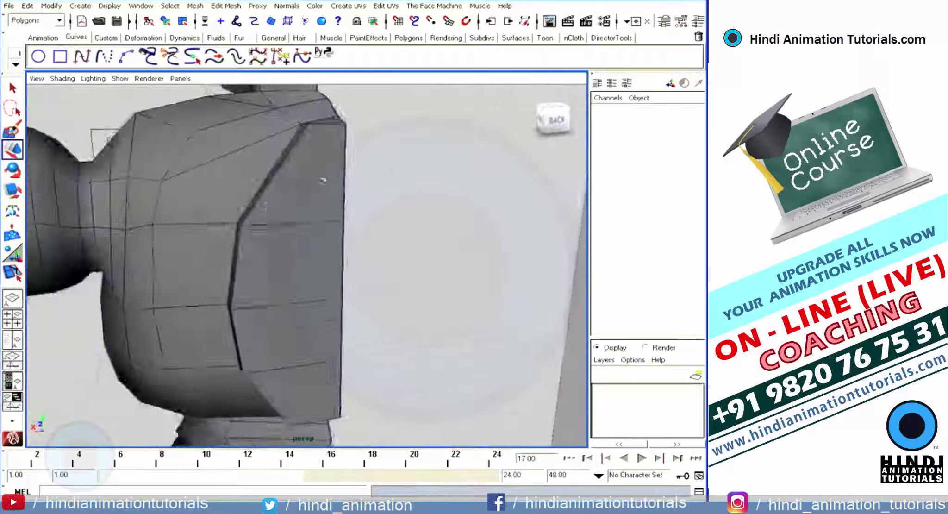
click(174, 176)
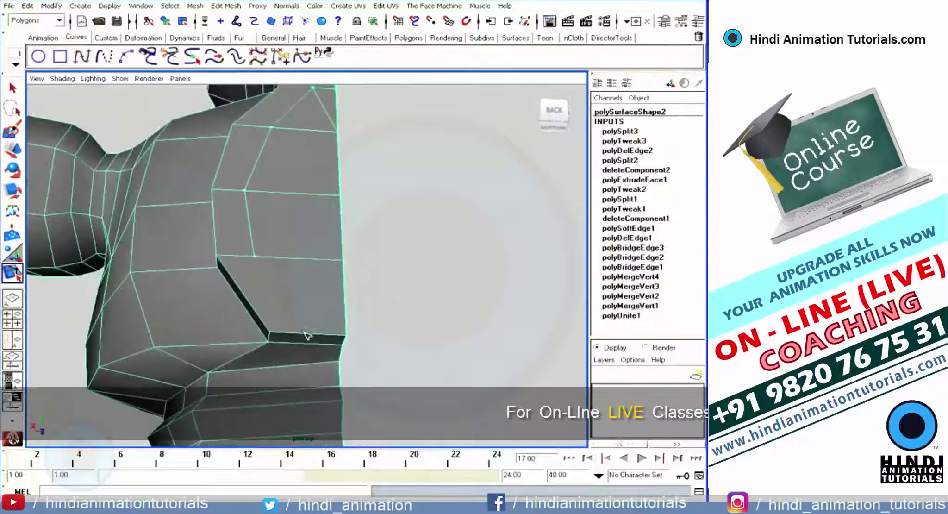
key(Return)
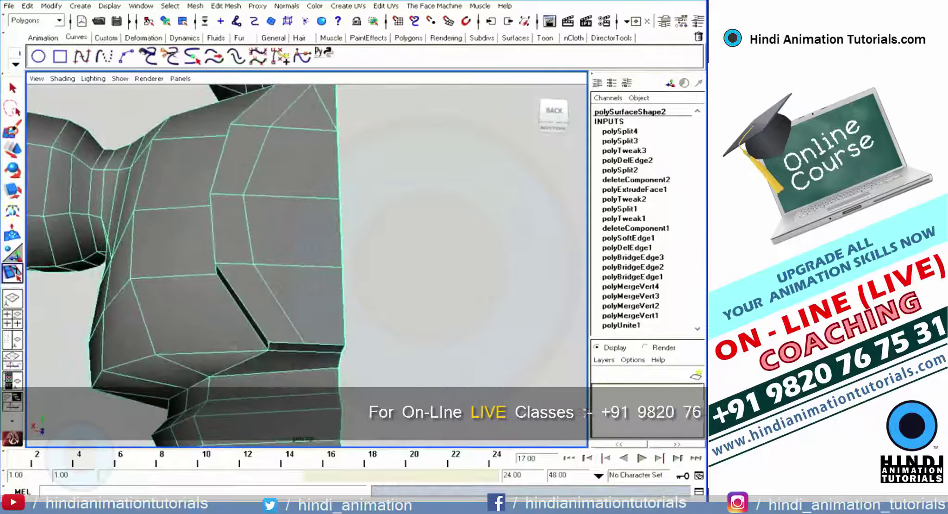
key(Return)
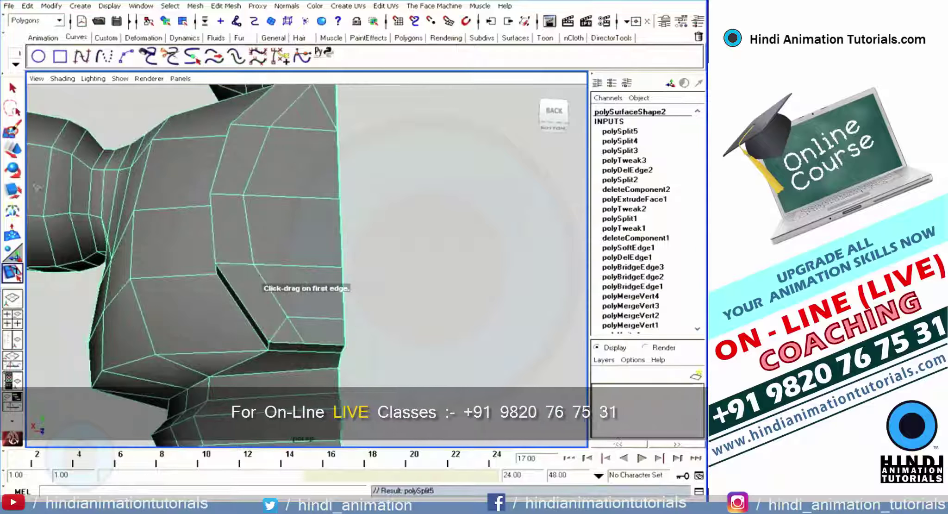
right_click(334, 145)
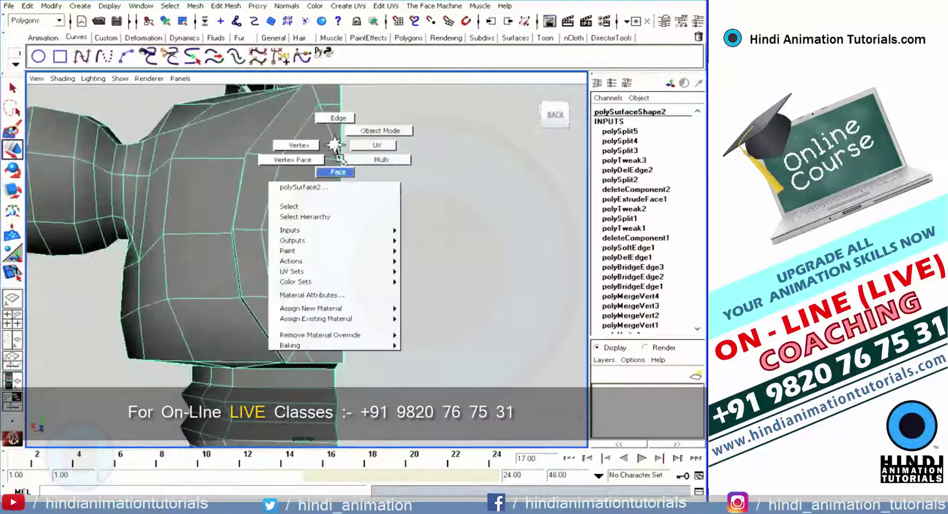
Step: Delete the vertical edge loop on the torso side panel (polyDelEdge3) and orbit to check
click(337, 119)
double_click(306, 352)
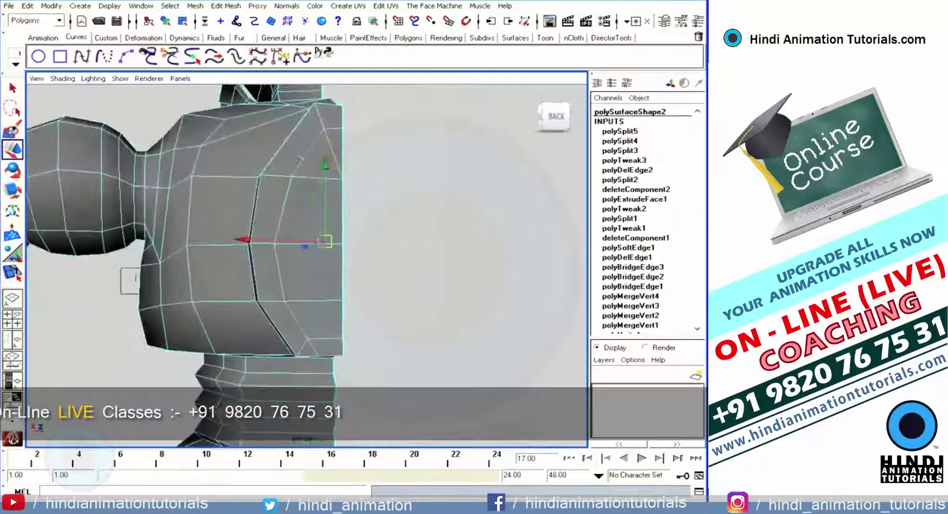
click(223, 9)
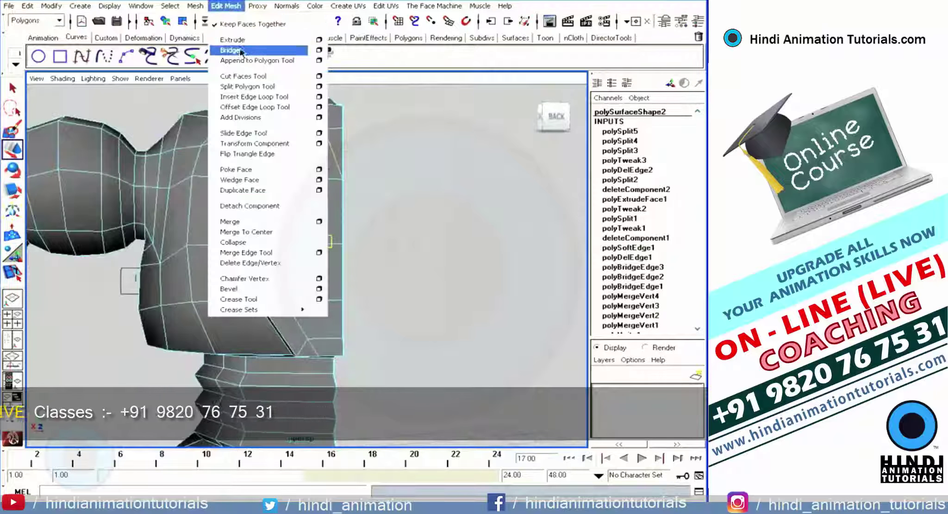
click(259, 263)
mouse_move(391, 269)
alt+mouse_down()
mouse_move(338, 279)
mouse_move(381, 279)
mouse_move(353, 247)
mouse_move(372, 239)
alt+mouse_up()
alt+drag(296, 282, 236, 318)
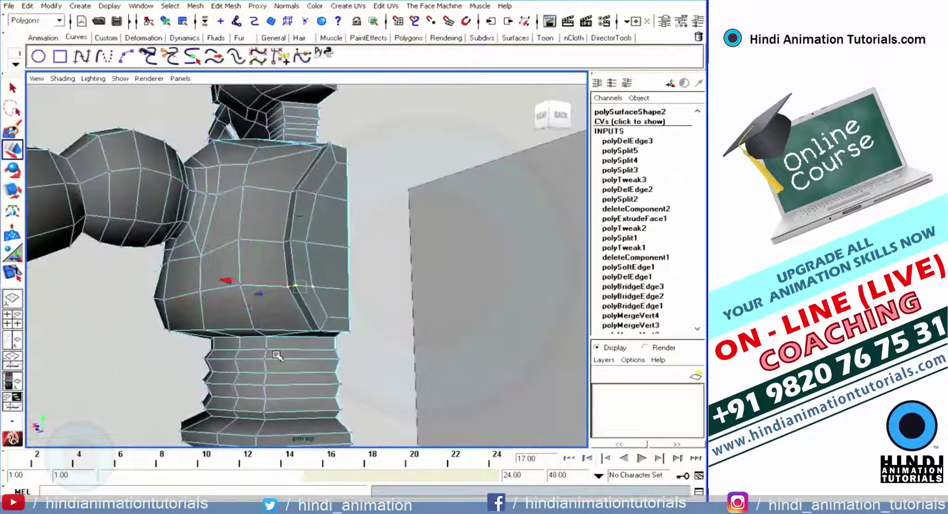
mouse_move(277, 355)
alt+mouse_down()
mouse_move(223, 298)
mouse_move(199, 366)
alt+mouse_up()
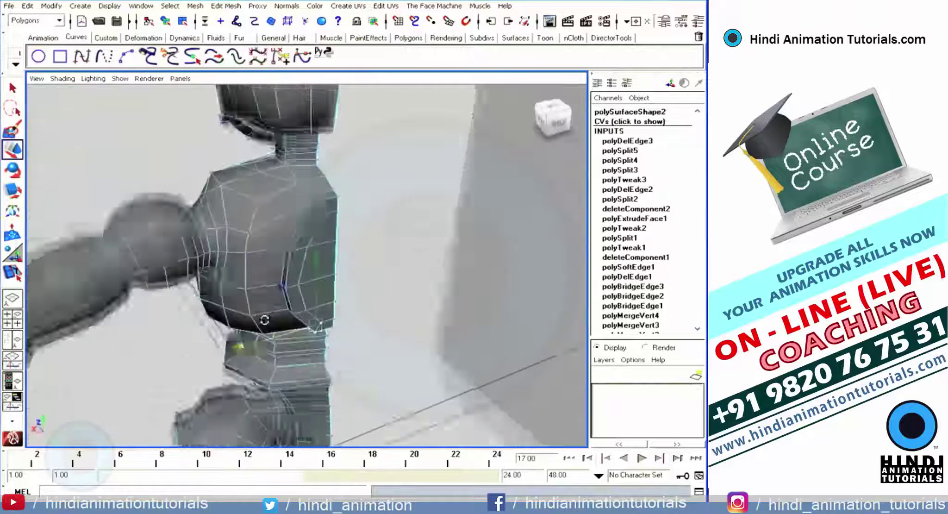
click(195, 375)
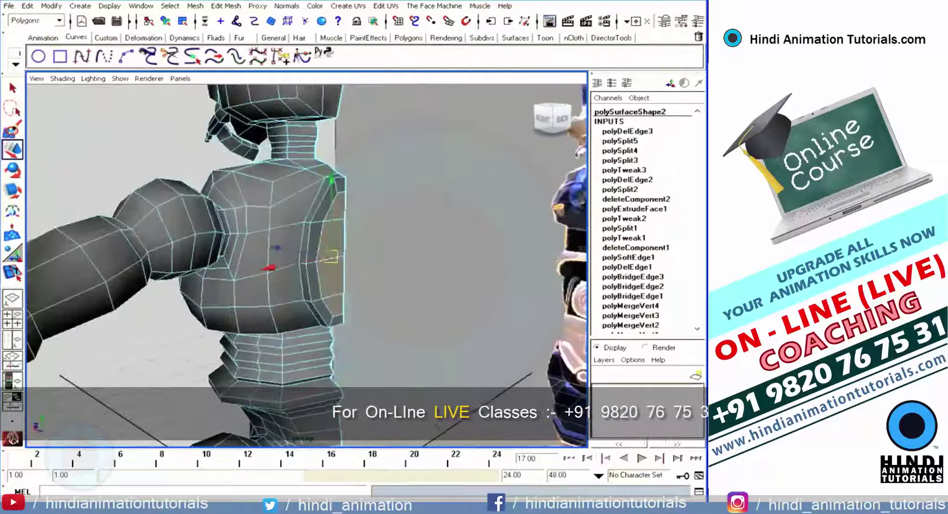
Step: Extrude the selected shoulder side faces and drag out the panel depth
click(225, 5)
click(241, 37)
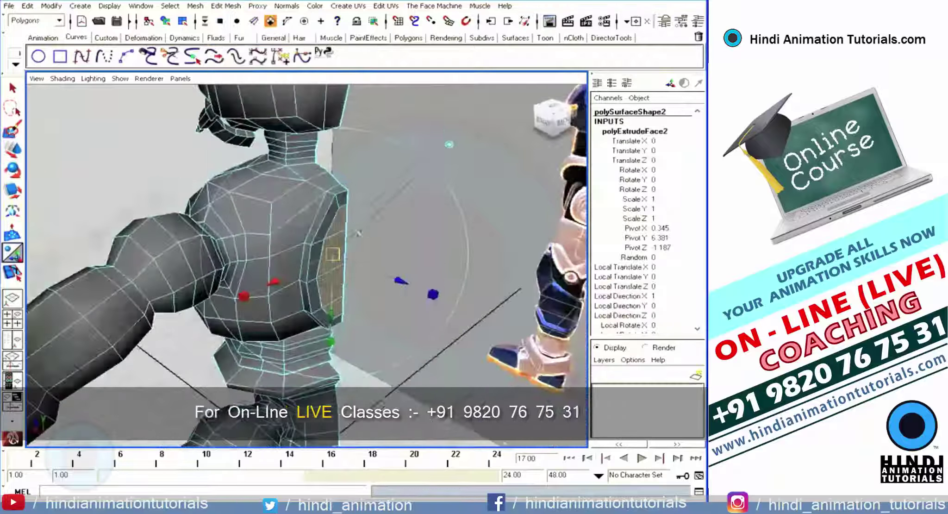
drag(280, 253, 320, 209)
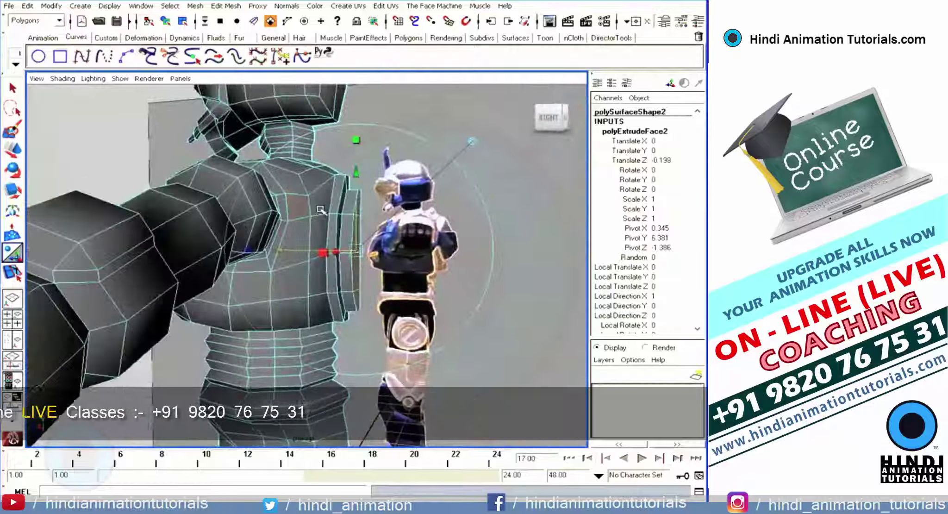
Step: In the side view, move a shoulder-edge vertex to reshape the shoulder outline
key(space)
key(space)
alt+right_drag(438, 316, 409, 177)
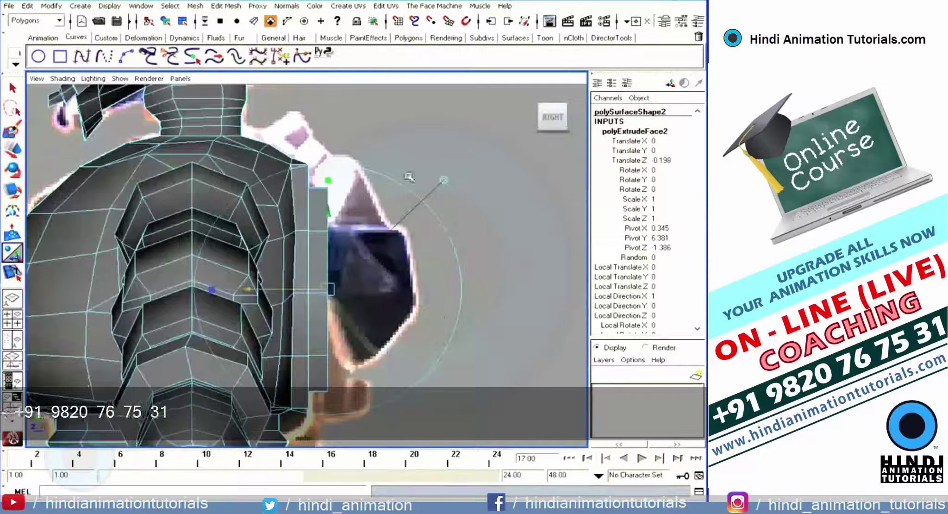
alt+middle_drag(406, 149, 419, 160)
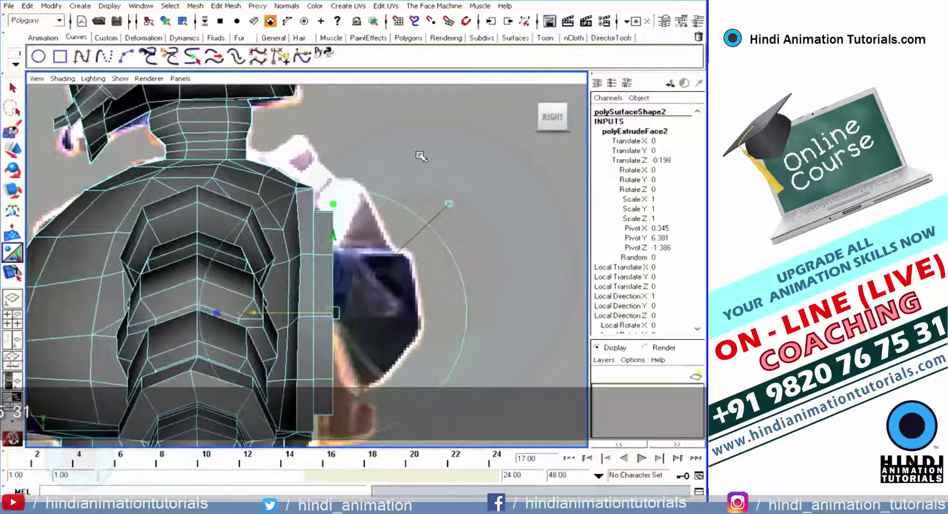
click(406, 161)
right_click(309, 190)
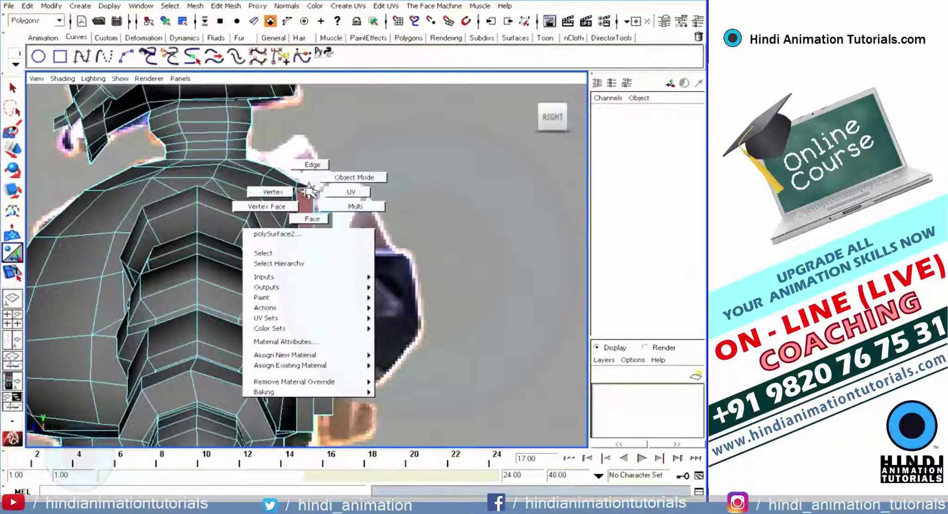
click(312, 165)
click(300, 191)
key(w)
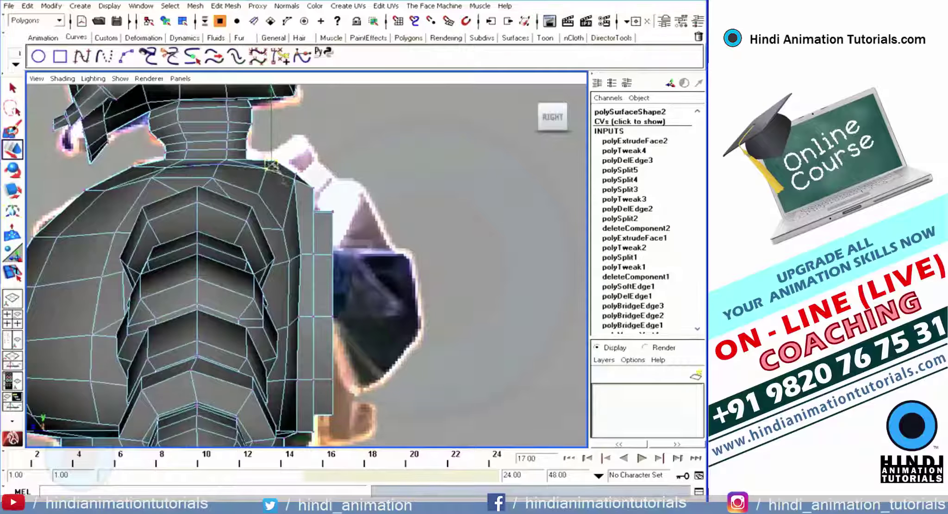
drag(284, 175, 323, 194)
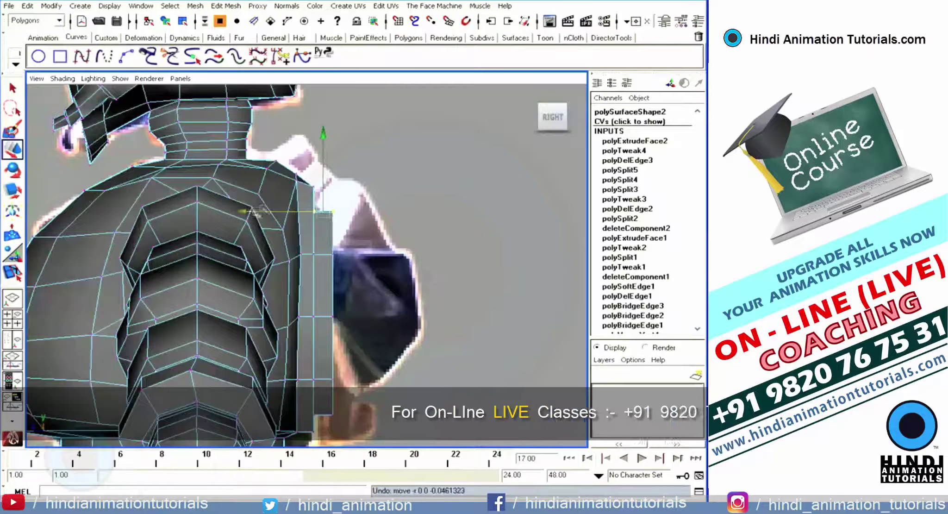
Step: In the four-view layout, shift the side panel's edge vertices to the left
alt+drag(250, 212, 389, 215)
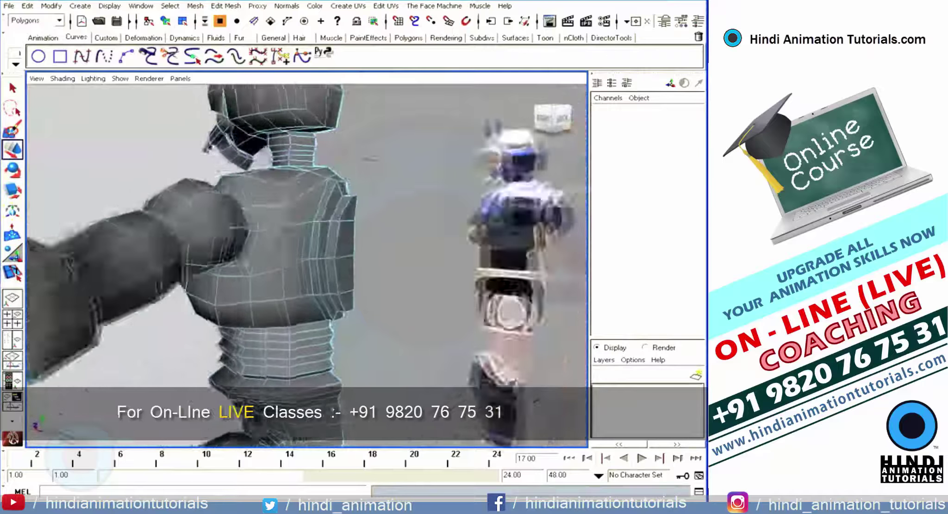
key(space)
key(space)
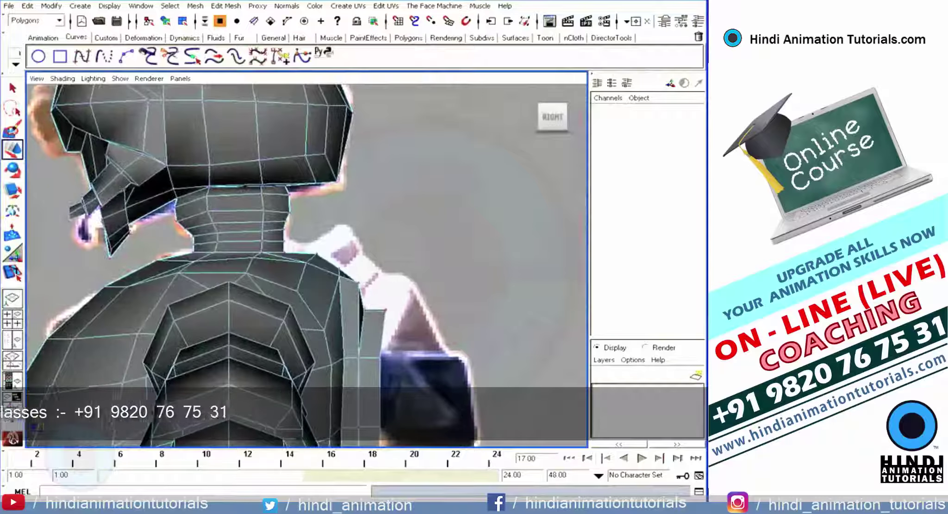
click(260, 239)
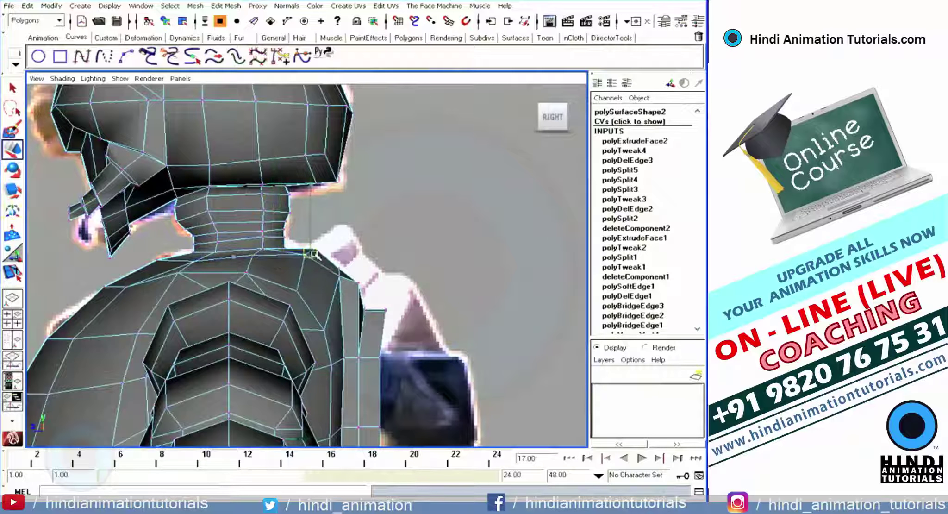
scroll(314, 254, up, 2)
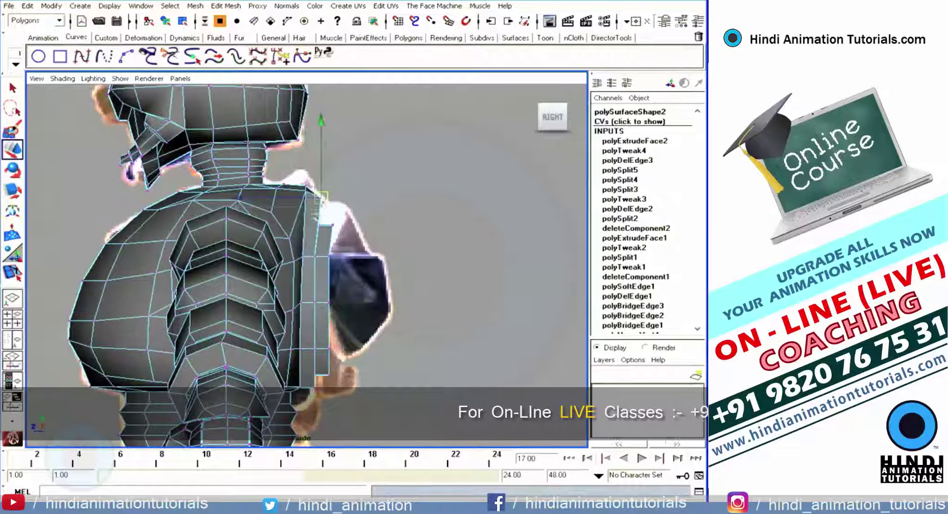
click(323, 253)
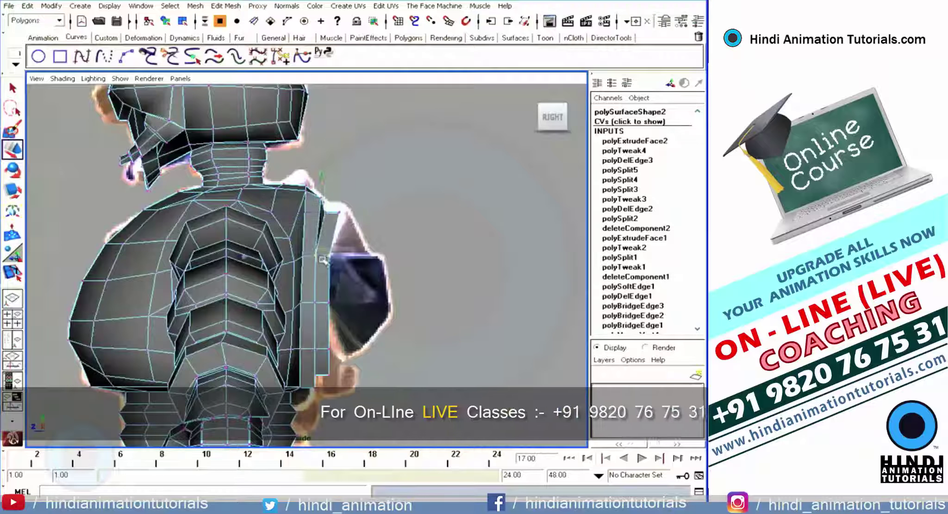
scroll(323, 254, up, 3)
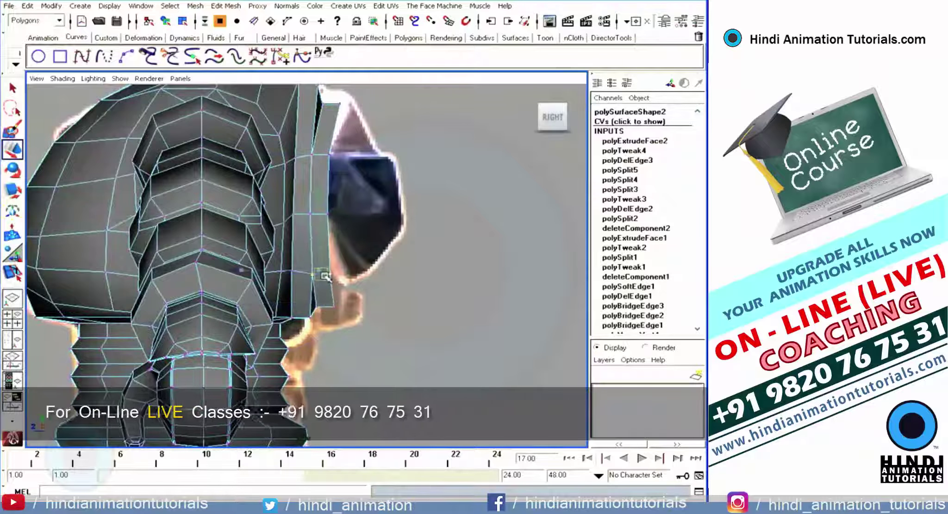
scroll(325, 276, up, 3)
scroll(323, 183, down, 3)
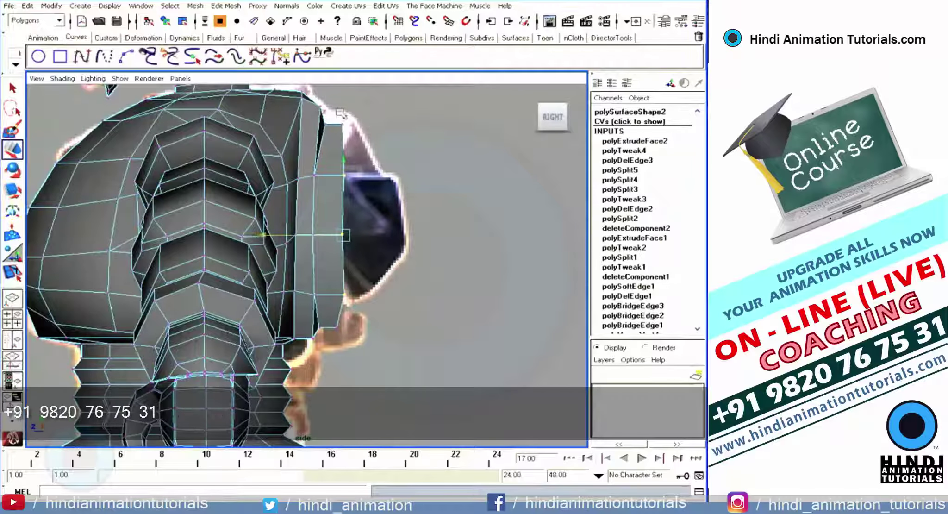
scroll(340, 113, up, 3)
scroll(336, 134, down, 3)
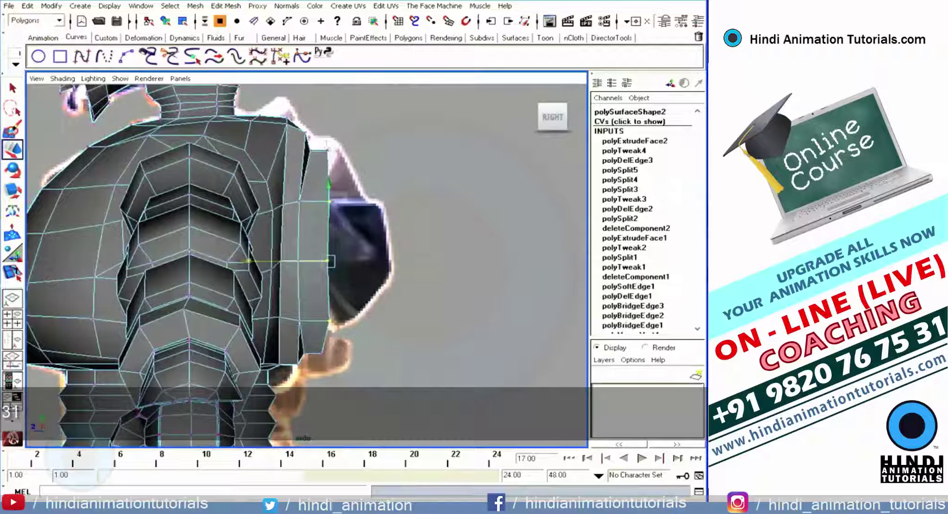
drag(243, 260, 248, 235)
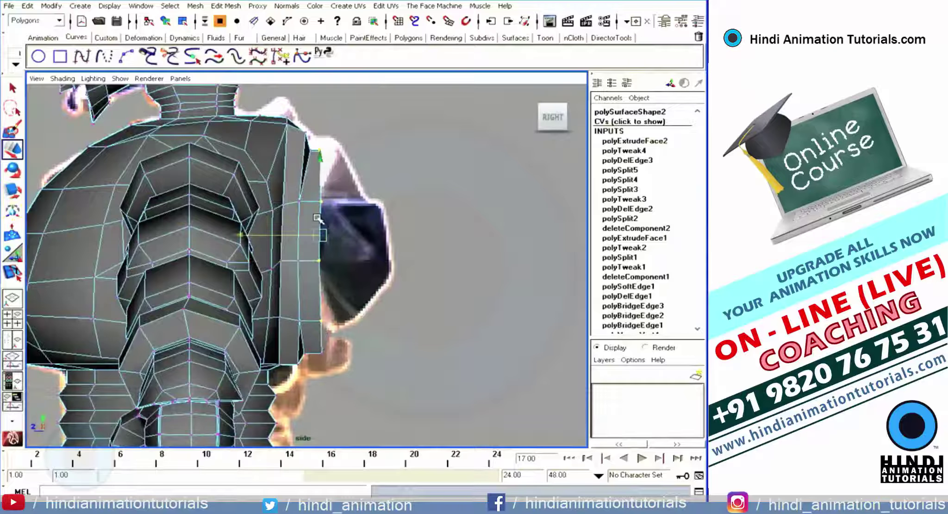
Step: Back in perspective, select the shoulder side faces for the next extrusion
key(space)
key(space)
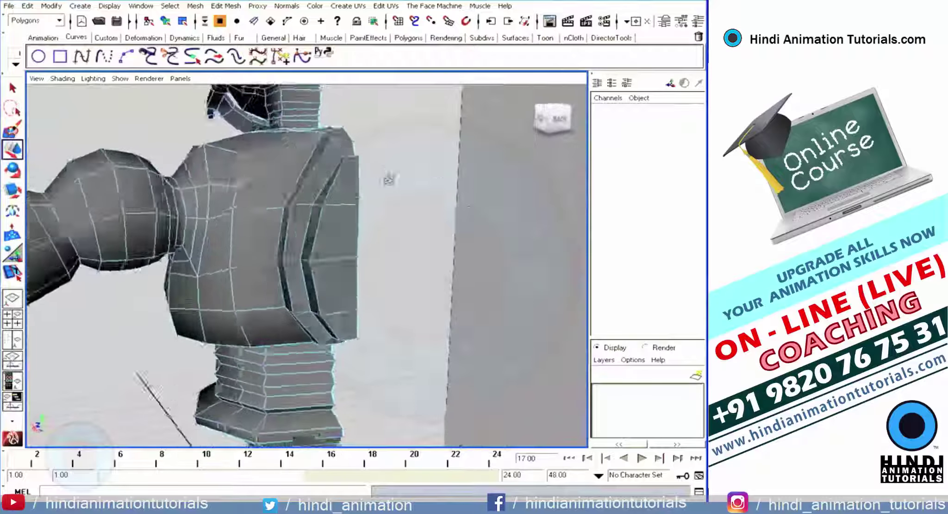
right_drag(356, 197, 354, 223)
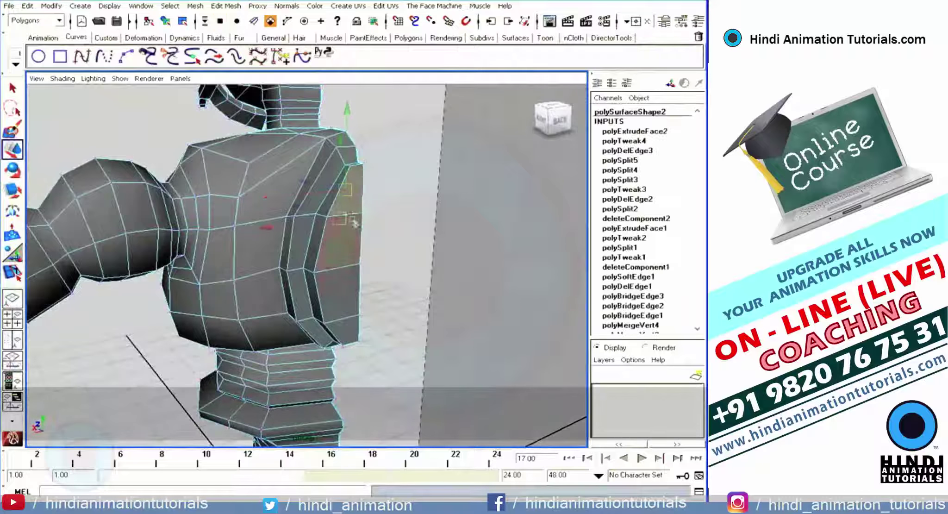
mouse_move(354, 223)
alt+mouse_down()
mouse_move(400, 204)
mouse_move(333, 153)
alt+mouse_up()
click(225, 6)
Step: Extrude the shoulder faces, pushing them in to Translate Z -0.161 and Scale Y 0.75
click(232, 37)
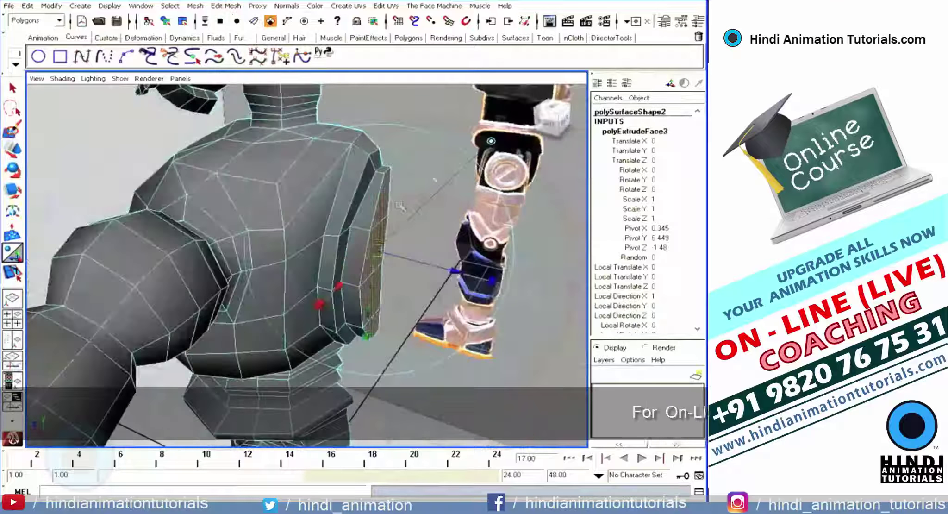
alt+right_drag(491, 142, 417, 208)
mouse_move(416, 208)
mouse_down()
mouse_move(407, 222)
mouse_move(376, 213)
mouse_move(398, 259)
mouse_up()
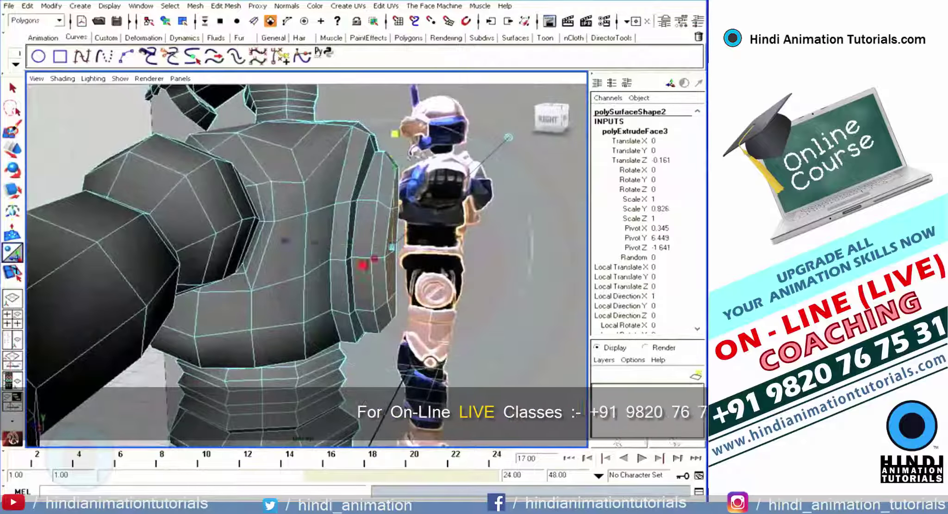
drag(361, 139, 361, 142)
key(F8)
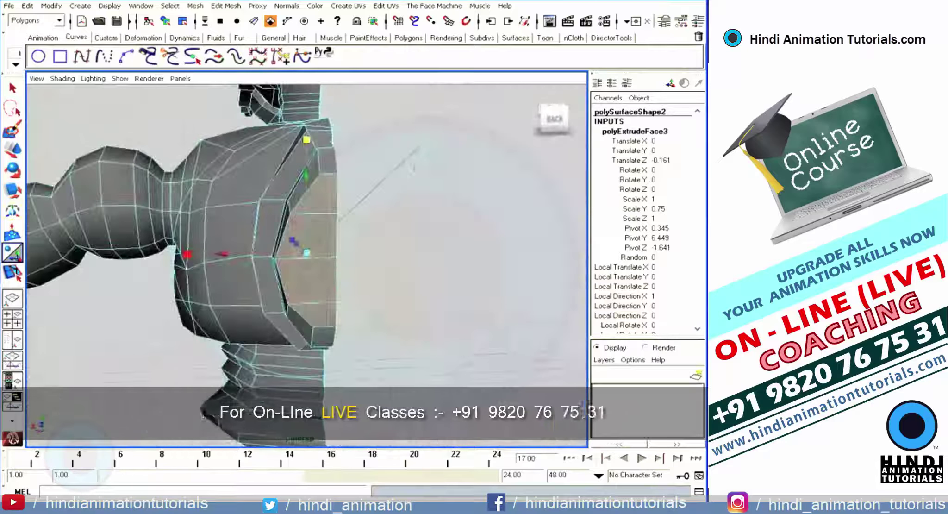
alt+drag(347, 209, 278, 204)
Step: Pick shoulder panel vertices to tweak, undoing an accidental vertex move
click(293, 206)
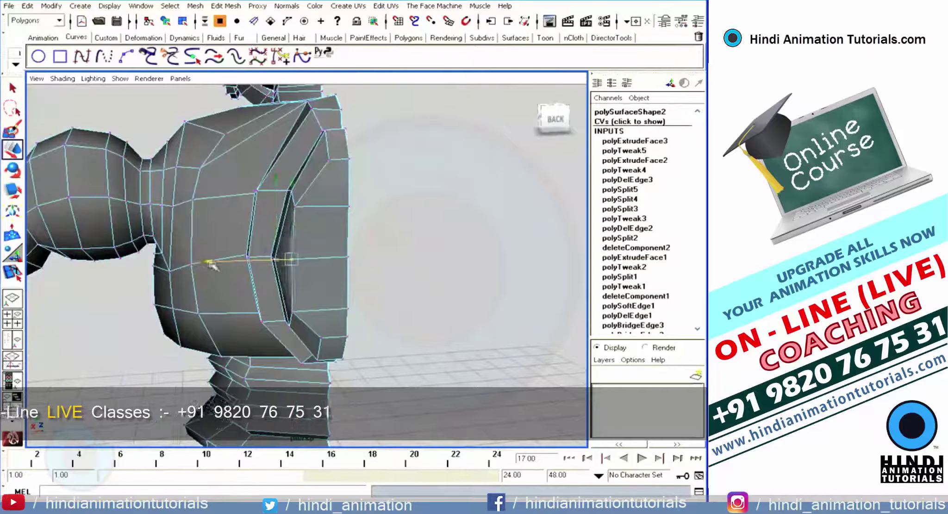
key(ctrl+z)
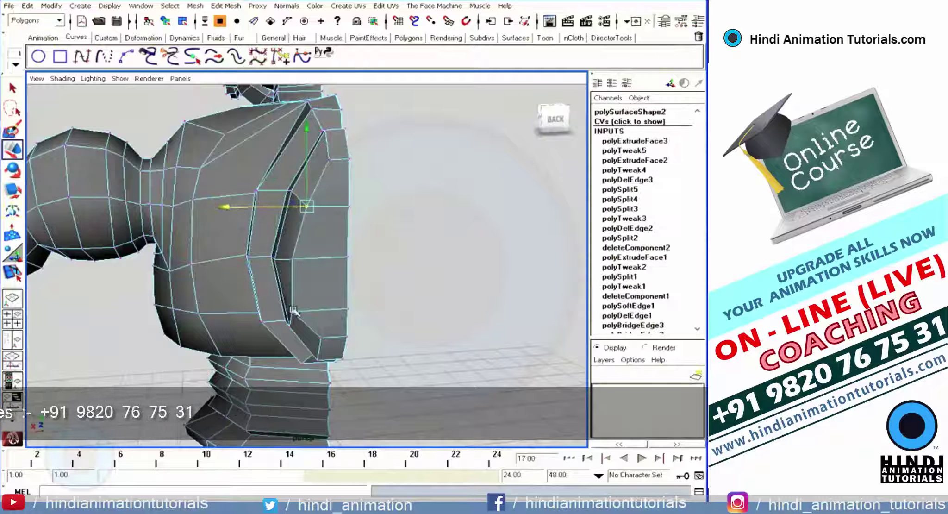
mouse_move(430, 299)
alt+mouse_down()
mouse_move(266, 306)
mouse_move(28, 149)
alt+mouse_up()
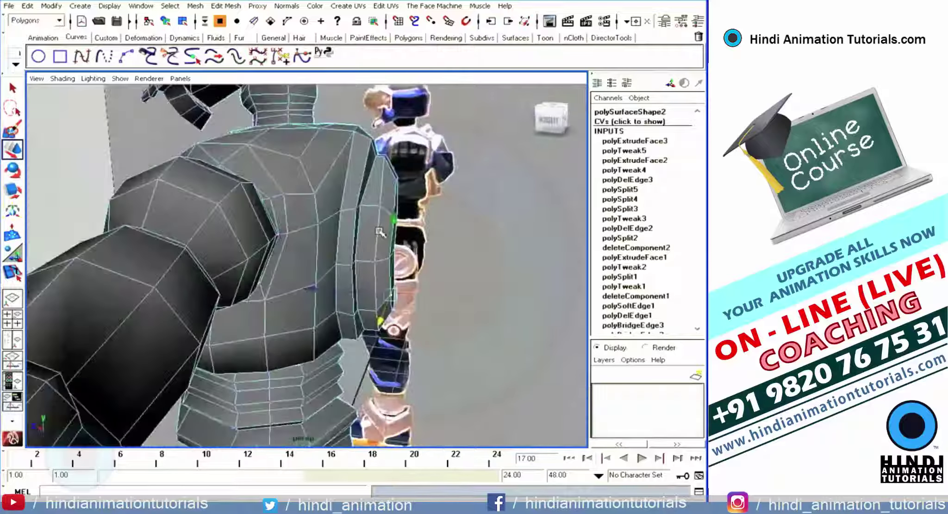
alt+right_drag(28, 149, 330, 400)
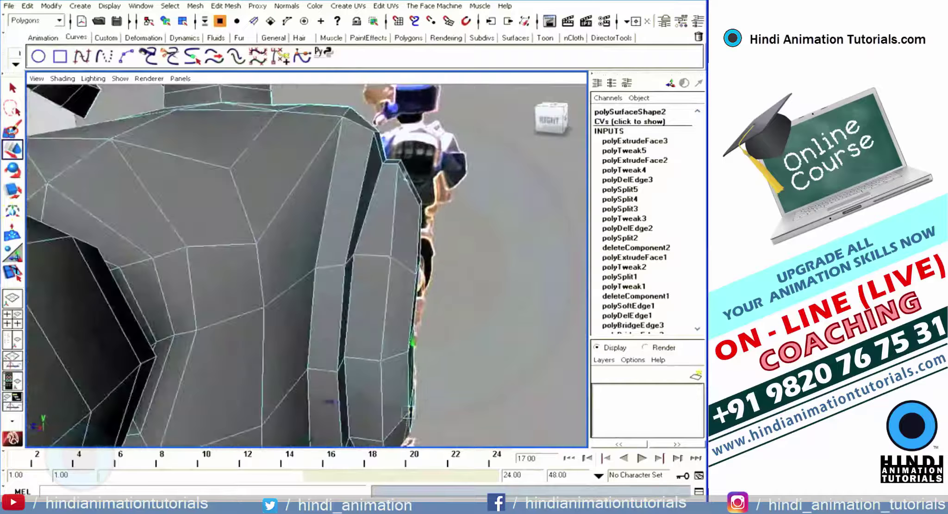
scroll(486, 227, down, 3)
key(space)
key(space)
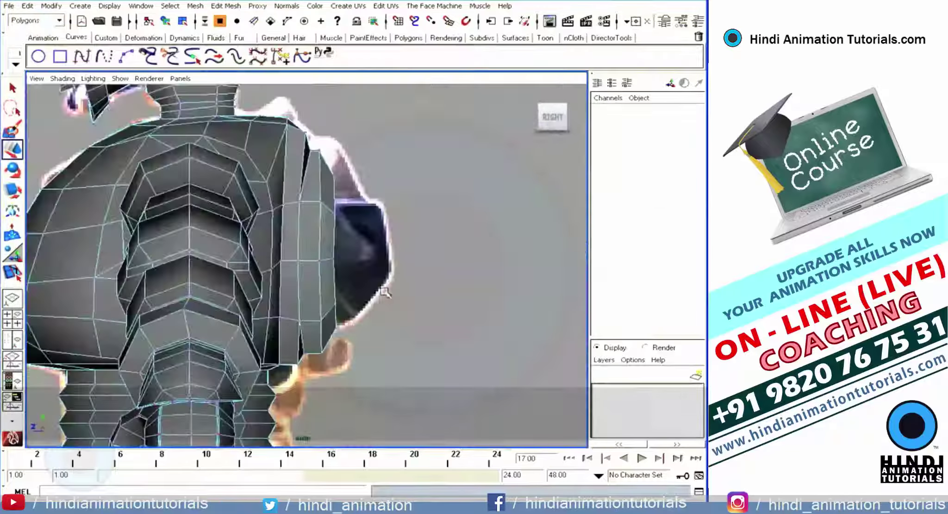
alt+drag(448, 284, 486, 278)
click(368, 191)
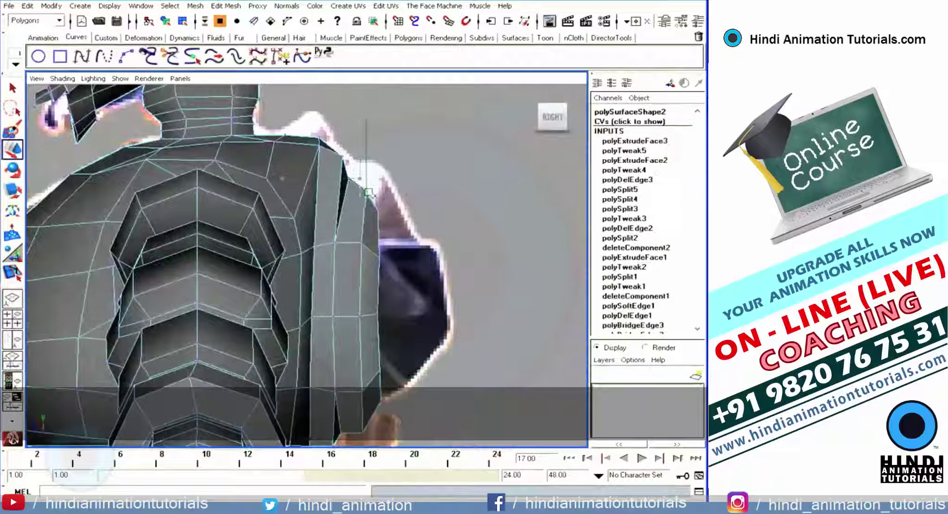
alt+drag(282, 178, 385, 249)
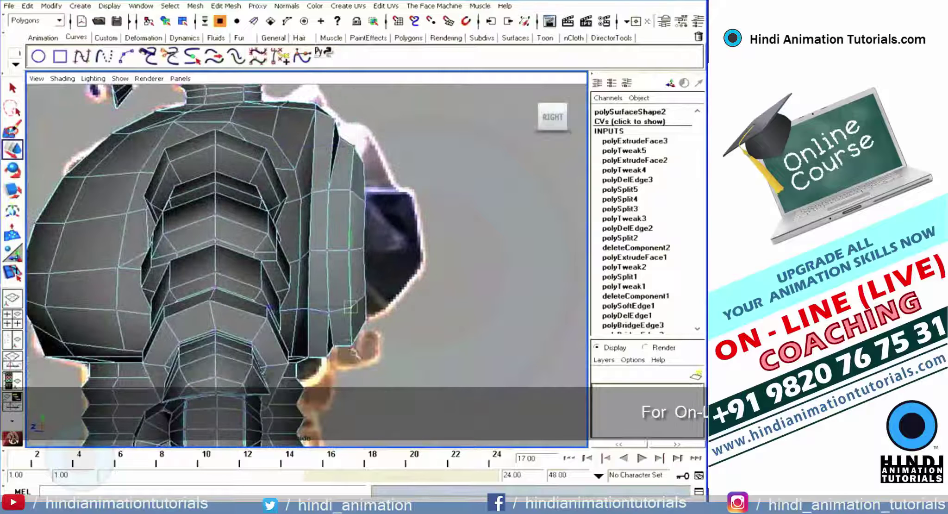
key(space)
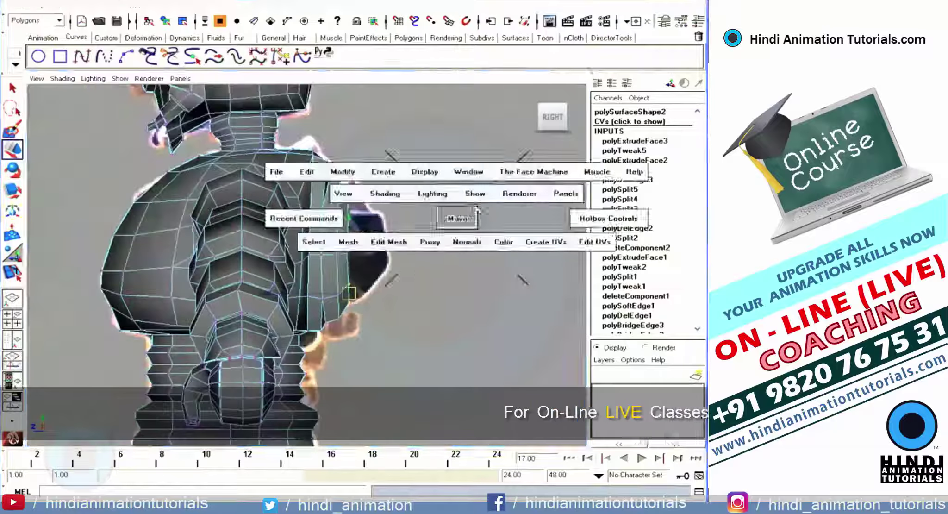
key(space)
Step: Orbit to back and lower angles to inspect the shoulder's stepped rim
mouse_move(368, 306)
alt+mouse_down()
mouse_move(410, 267)
mouse_move(402, 213)
alt+mouse_up()
click(409, 268)
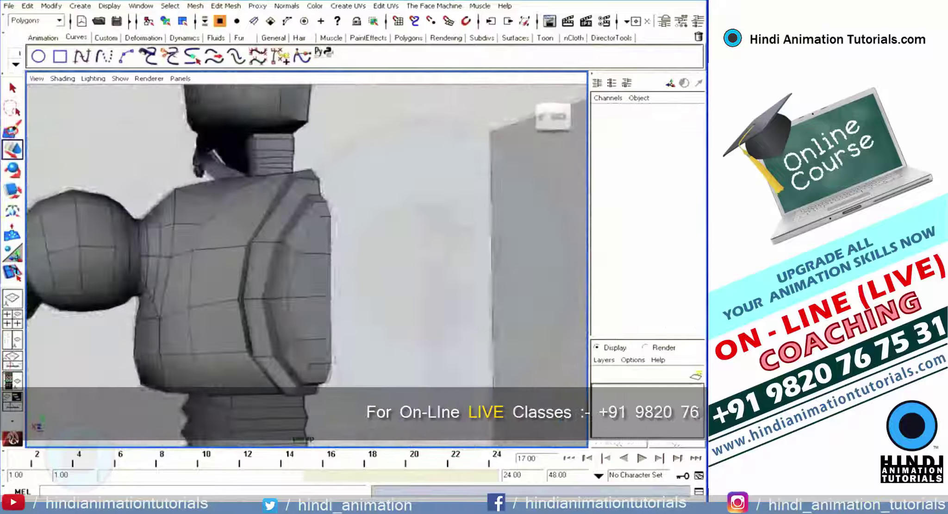
scroll(378, 227, up, 3)
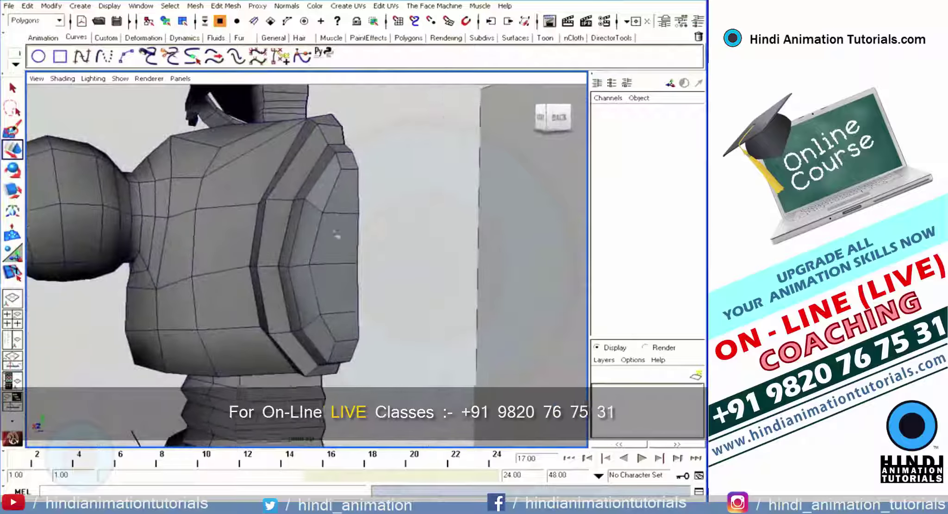
mouse_move(323, 303)
alt+mouse_down()
mouse_move(371, 255)
mouse_move(360, 236)
alt+mouse_up()
click(381, 352)
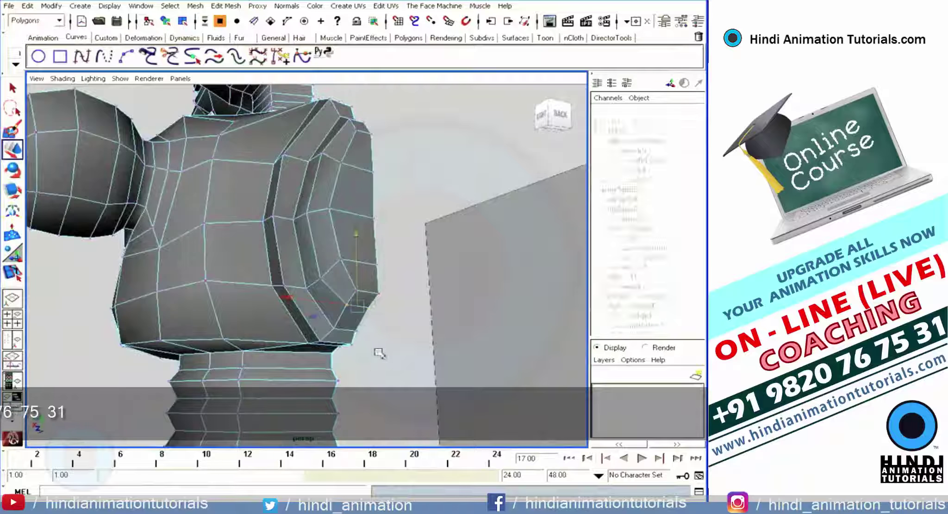
mouse_move(381, 351)
alt+mouse_down()
mouse_move(352, 342)
mouse_move(382, 342)
mouse_move(384, 305)
mouse_move(354, 277)
alt+mouse_up()
click(383, 343)
click(354, 277)
Step: Reselect the robot body mesh and switch to face selection (F11)
click(306, 300)
mouse_move(306, 300)
alt+mouse_down()
mouse_move(402, 301)
mouse_move(360, 226)
mouse_move(320, 292)
alt+mouse_up()
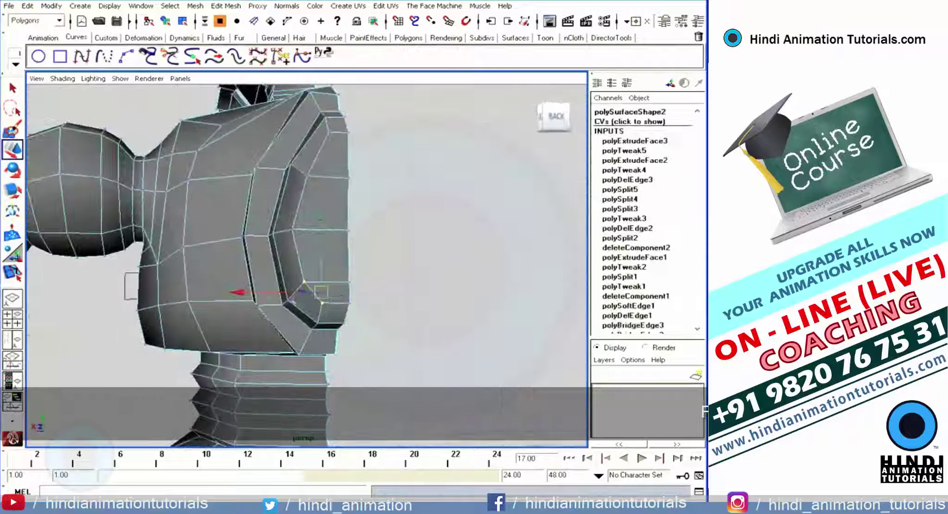
click(367, 297)
mouse_move(366, 297)
alt+mouse_down()
mouse_move(341, 277)
mouse_move(393, 269)
mouse_move(339, 253)
alt+mouse_up()
click(350, 288)
key(F11)
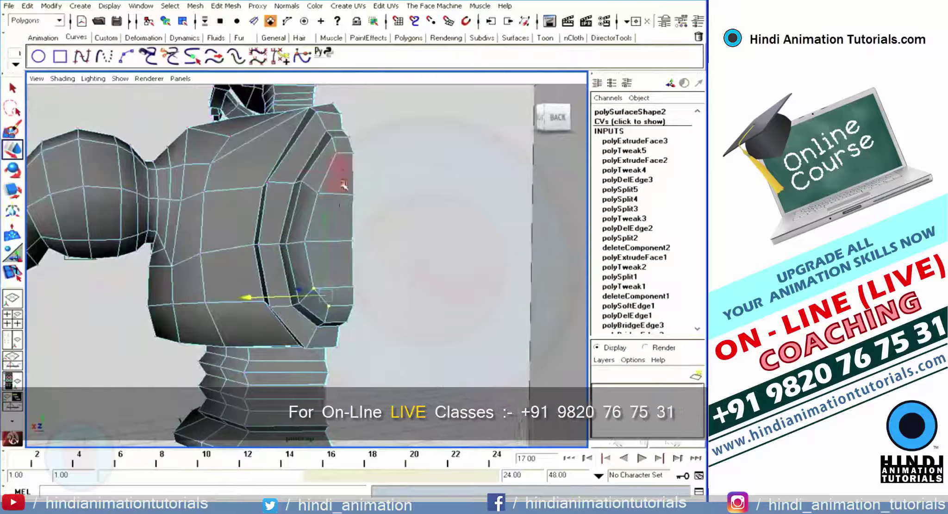
mouse_move(372, 260)
alt+mouse_down()
mouse_move(312, 240)
mouse_move(313, 135)
alt+mouse_up()
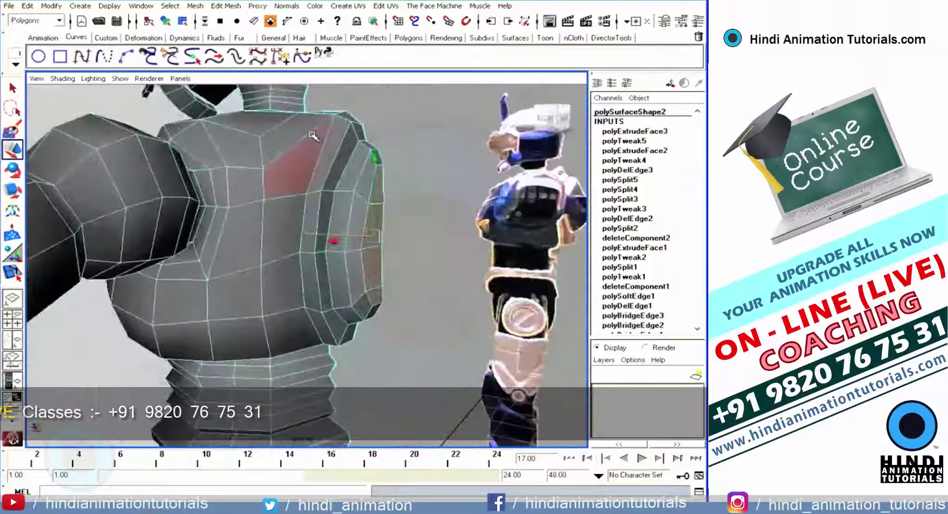
Step: Extrude the inner shoulder panel face again to Translate Z -0.132, undoing a stray scale
click(227, 7)
click(251, 43)
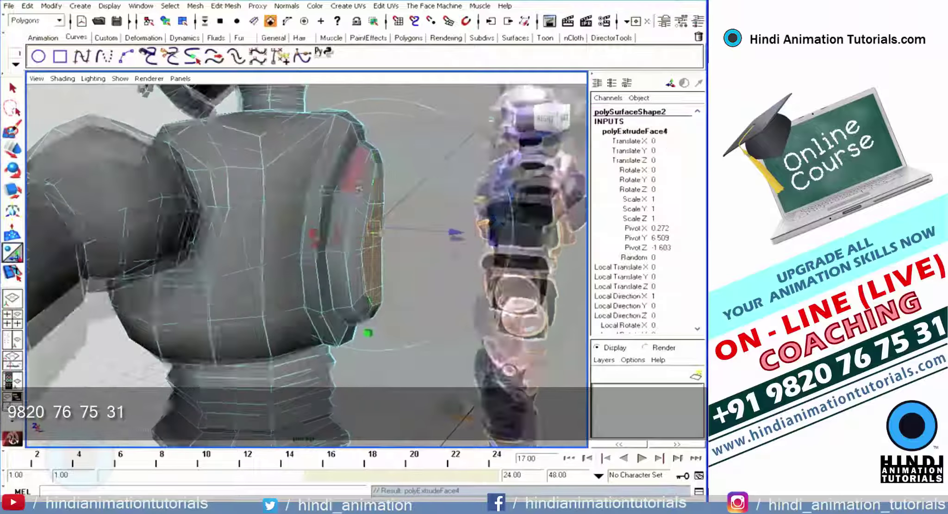
alt+drag(387, 203, 318, 235)
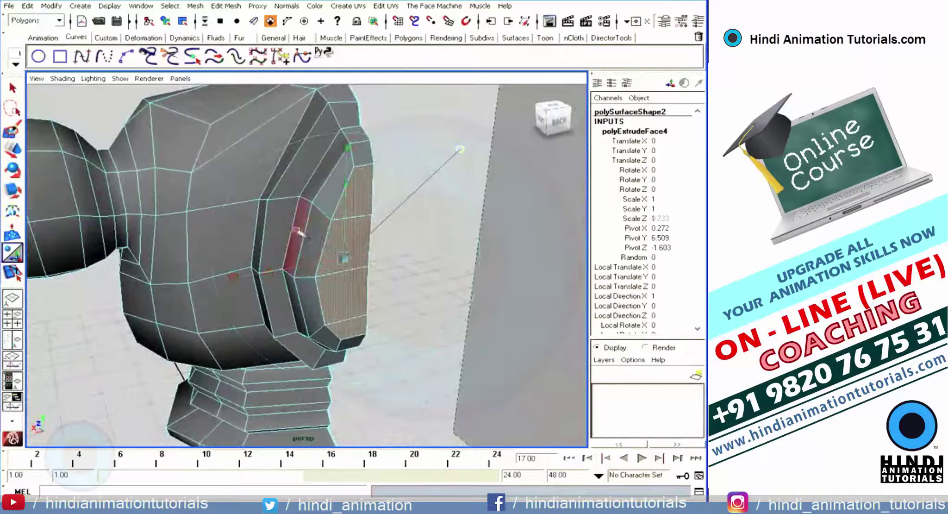
alt+drag(322, 229, 337, 226)
key(ctrl+z)
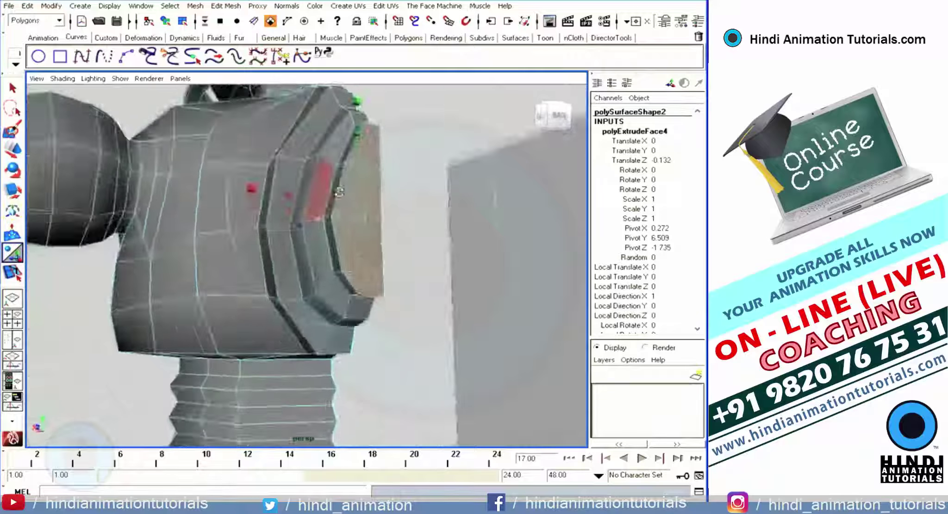
mouse_move(319, 240)
alt+mouse_down()
mouse_move(382, 146)
mouse_move(334, 287)
alt+mouse_up()
Step: Try moving an inset rim vertex, undo it, and orbit to inspect the rim
click(381, 146)
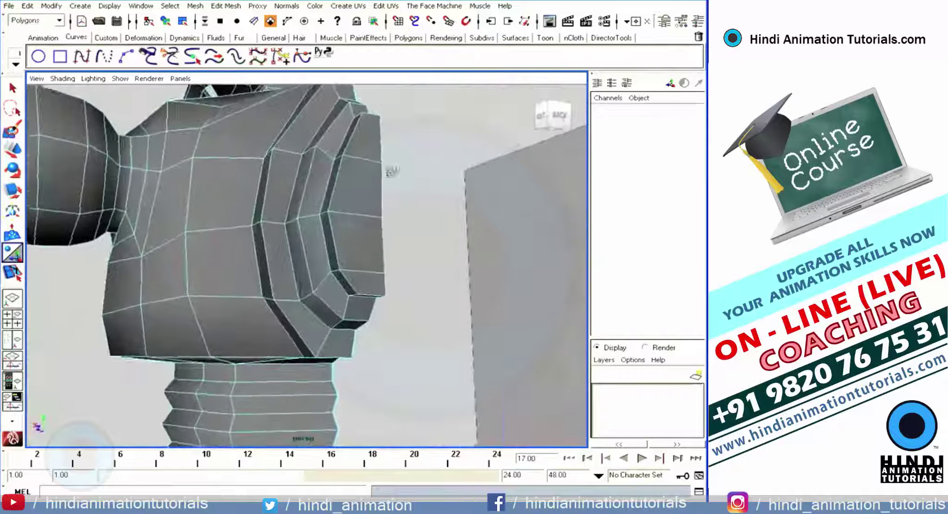
click(334, 287)
right_drag(333, 287, 321, 265)
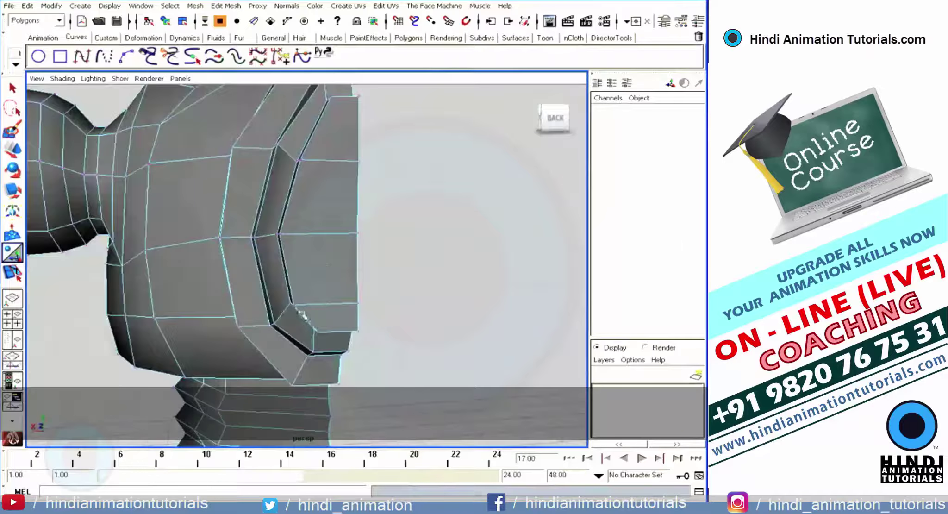
click(299, 309)
key(w)
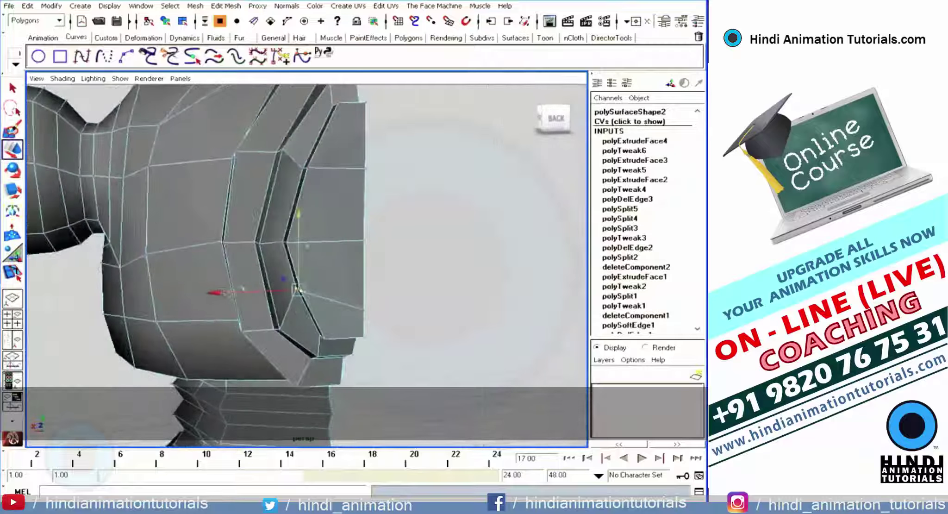
mouse_move(279, 327)
alt+mouse_down()
mouse_move(210, 267)
mouse_move(324, 273)
mouse_move(390, 238)
mouse_move(344, 284)
alt+mouse_up()
key(ctrl+z)
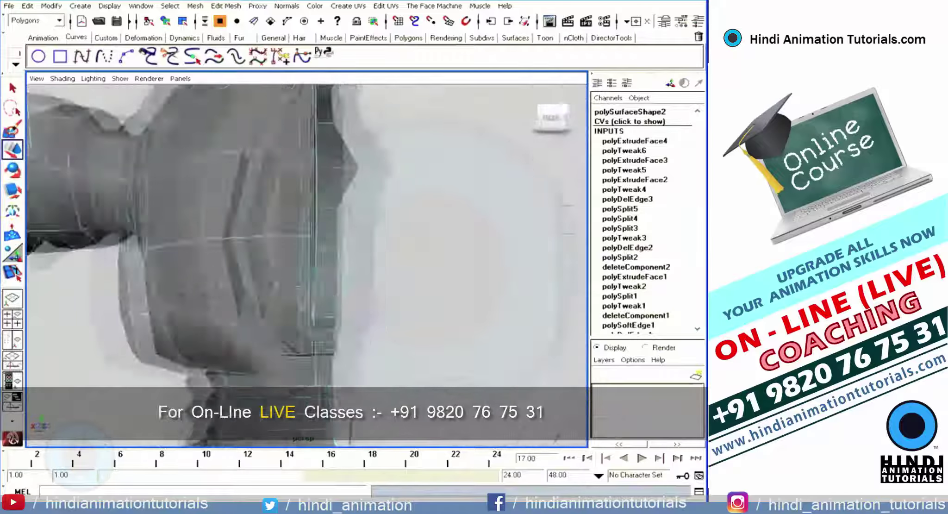
mouse_move(242, 301)
alt+mouse_down()
mouse_move(177, 274)
mouse_move(366, 251)
mouse_move(348, 244)
alt+mouse_up()
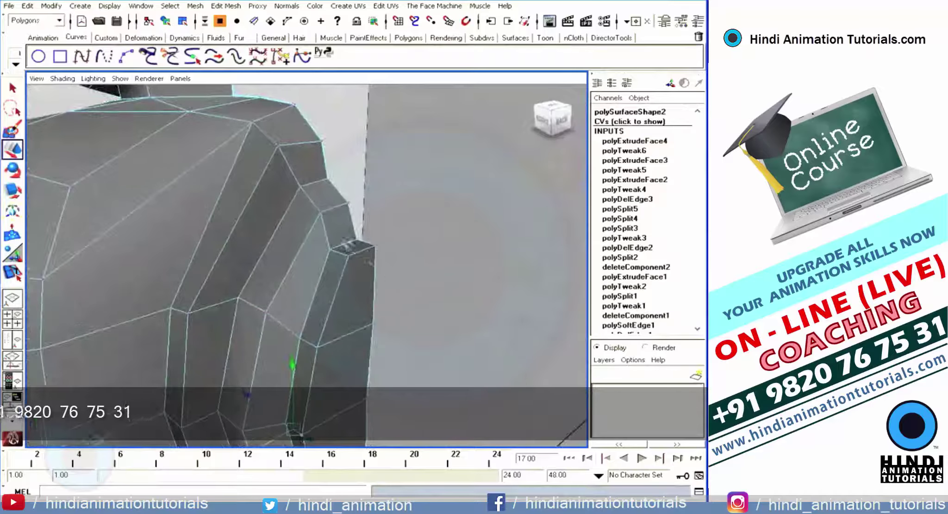
alt+drag(392, 270, 378, 187)
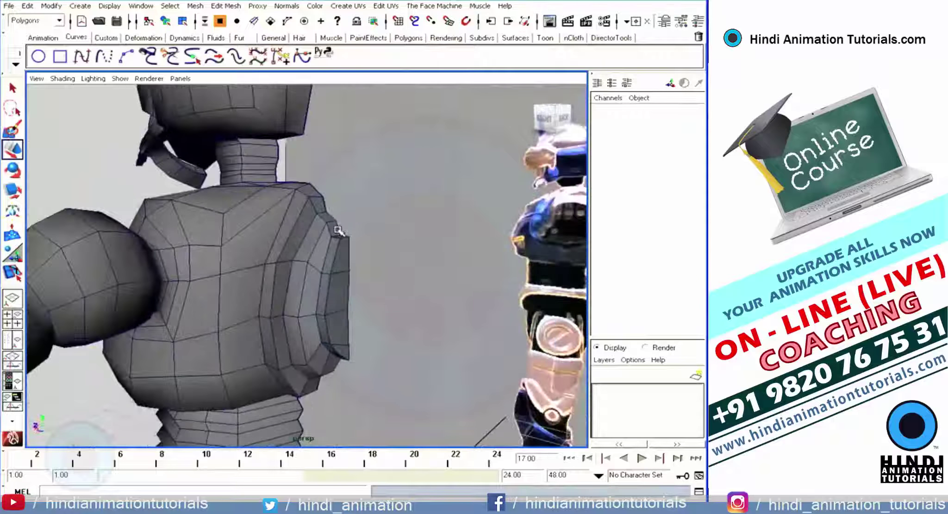
Step: Extrude the shoulder panel's outer face into a small block (polyExtrudeFace5)
right_drag(331, 241, 329, 252)
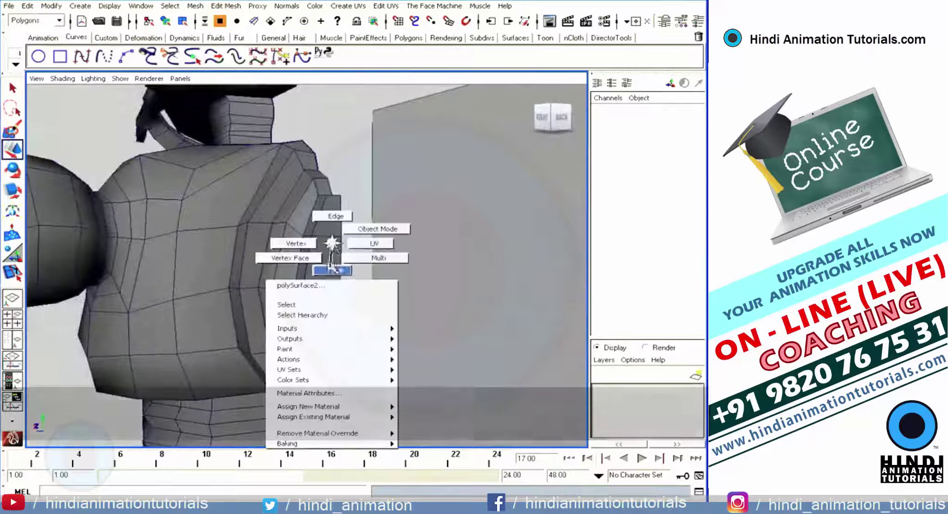
click(327, 258)
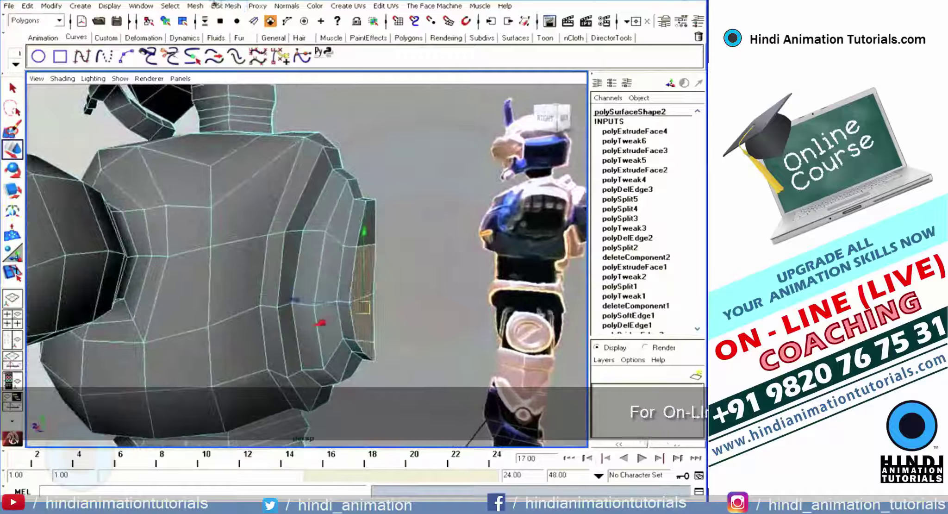
click(225, 7)
click(232, 27)
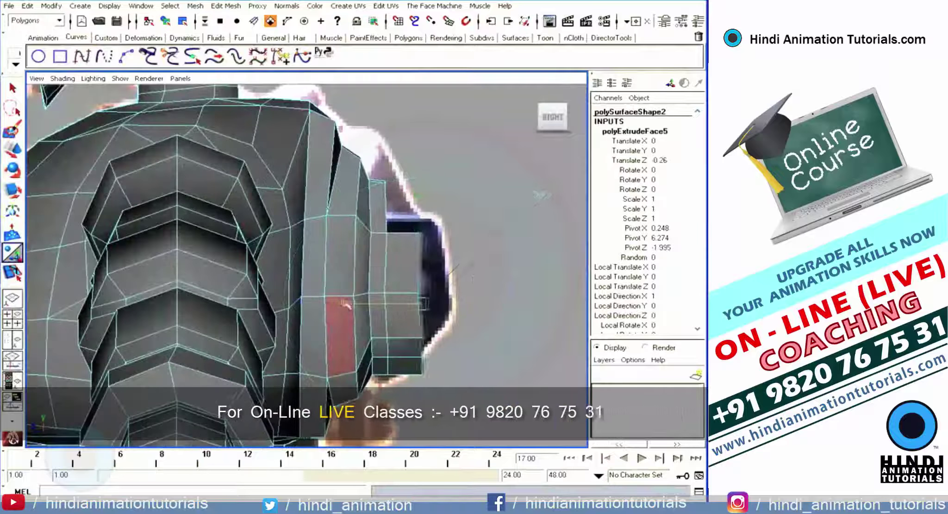
key(F8)
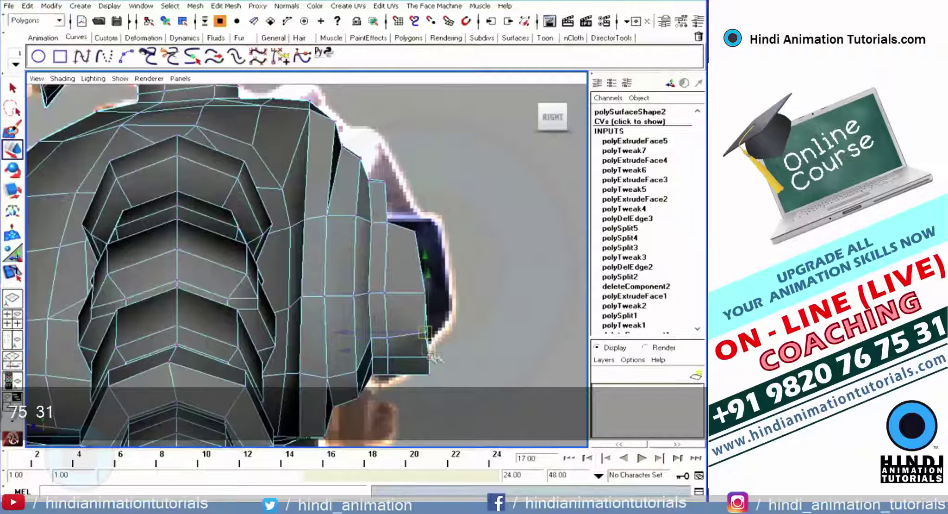
Step: Nudge shoulder vertices, then select the two end faces of the shoulder cap
drag(431, 355, 418, 351)
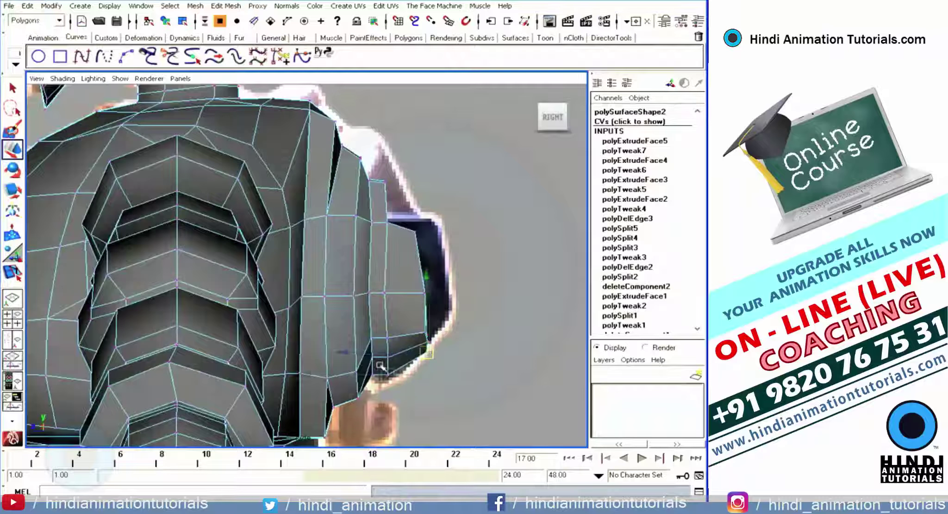
click(427, 293)
key(space)
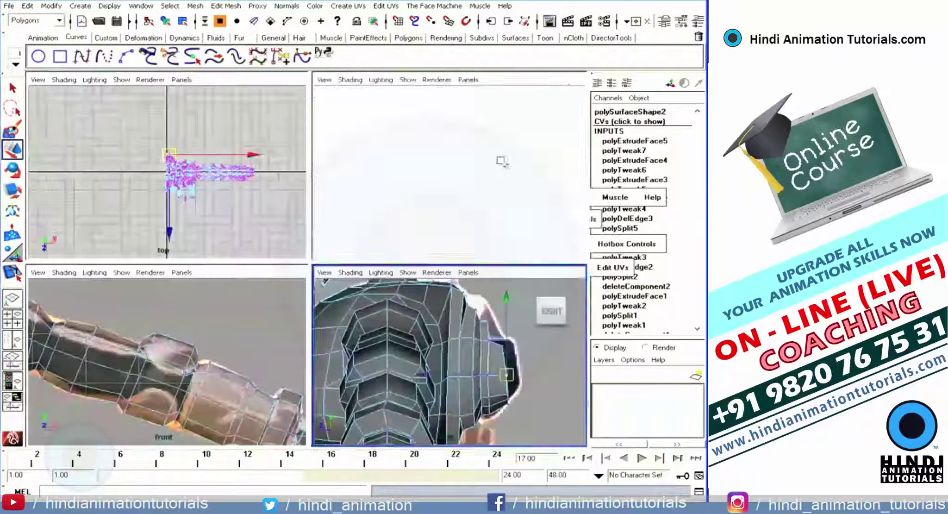
key(space)
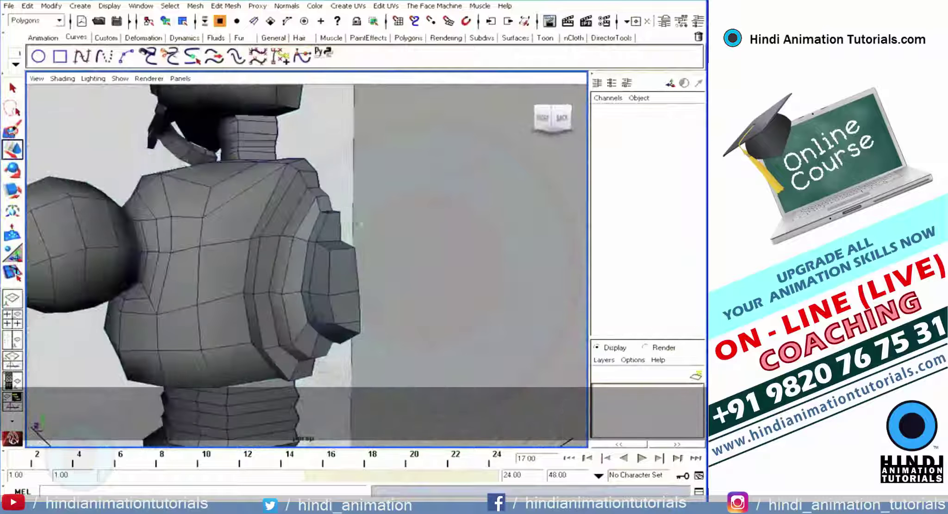
drag(354, 290, 356, 320)
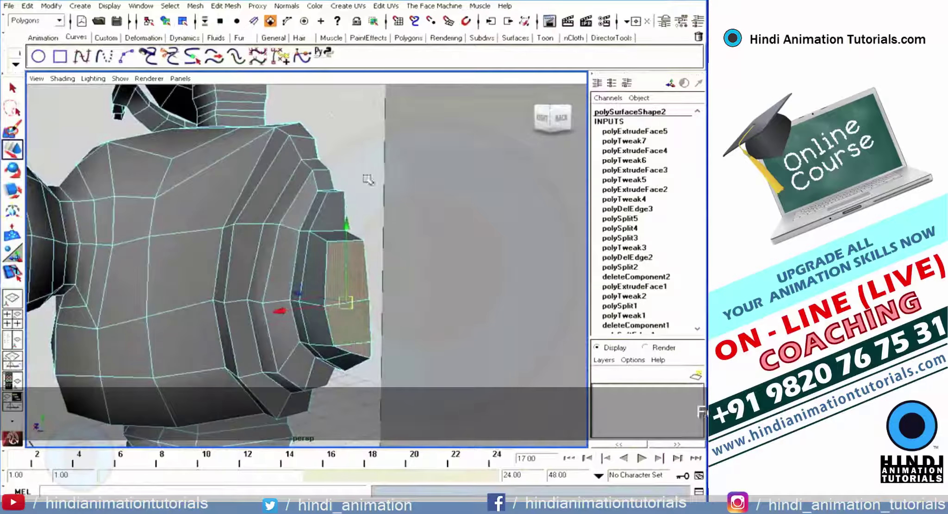
Step: Extrude the shoulder cap's end faces to Translate Z -0.104 and Scale Y 0.593
click(226, 5)
click(226, 36)
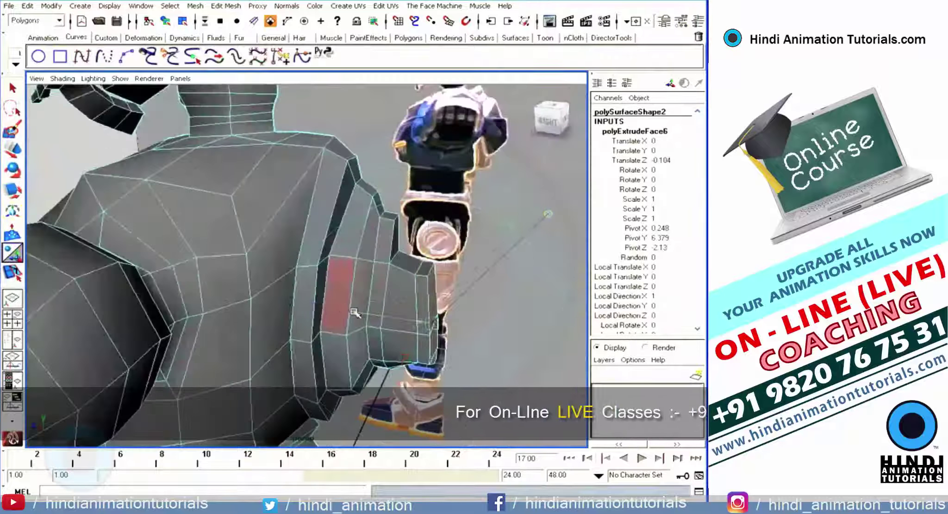
key(space)
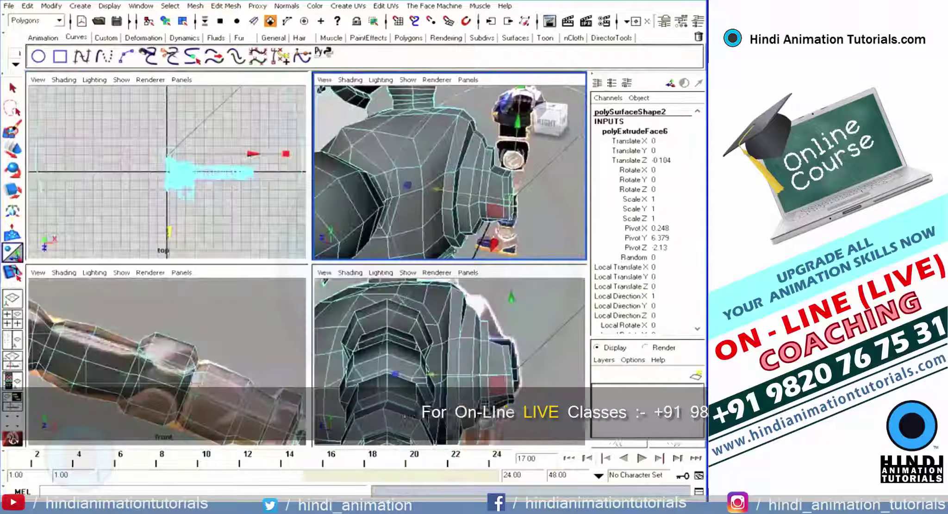
key(space)
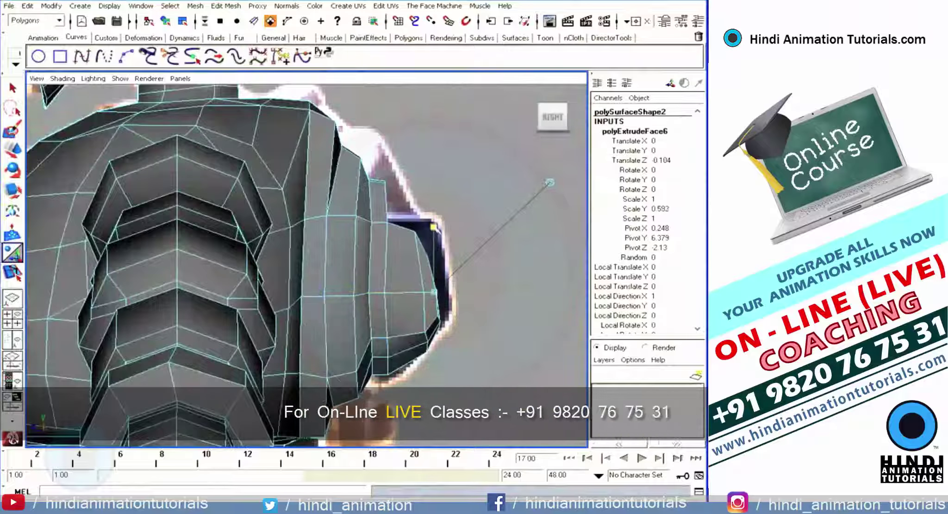
key(space)
key(space)
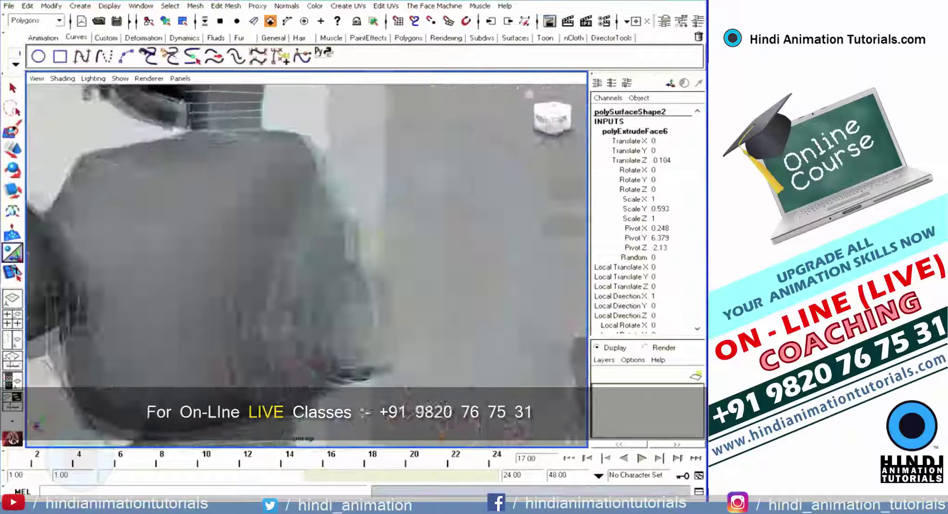
alt+drag(432, 158, 324, 232)
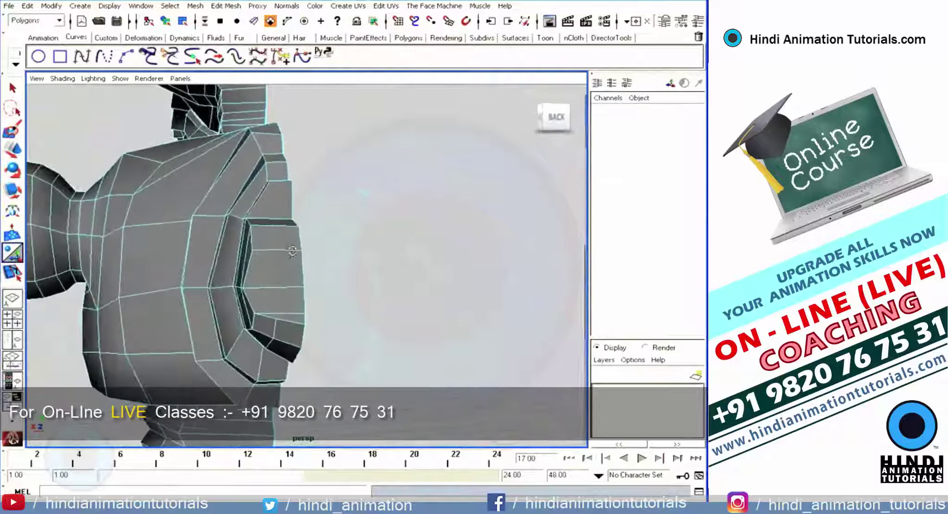
right_drag(270, 248, 223, 250)
Step: Move vertices of the new shoulder stub, orbiting around it to check its shape
click(264, 297)
key(w)
alt+drag(264, 296, 172, 314)
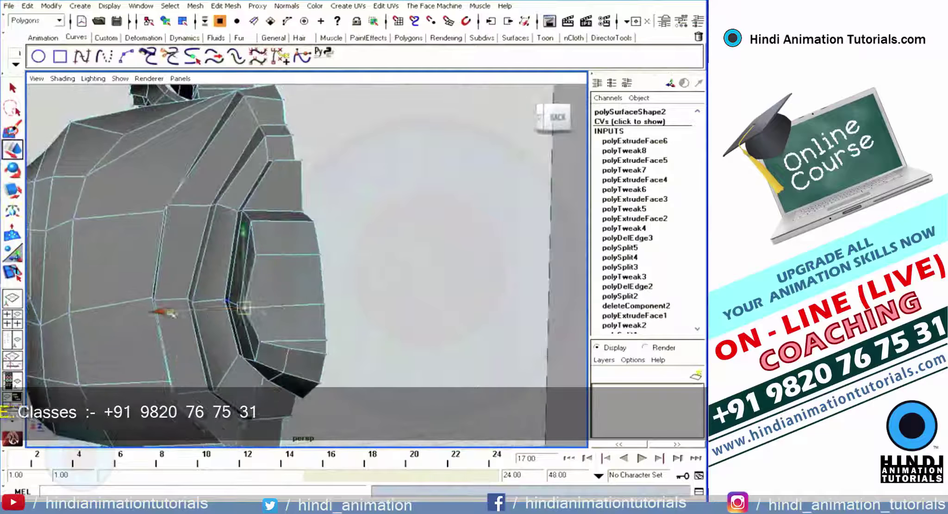
alt+drag(165, 256, 176, 222)
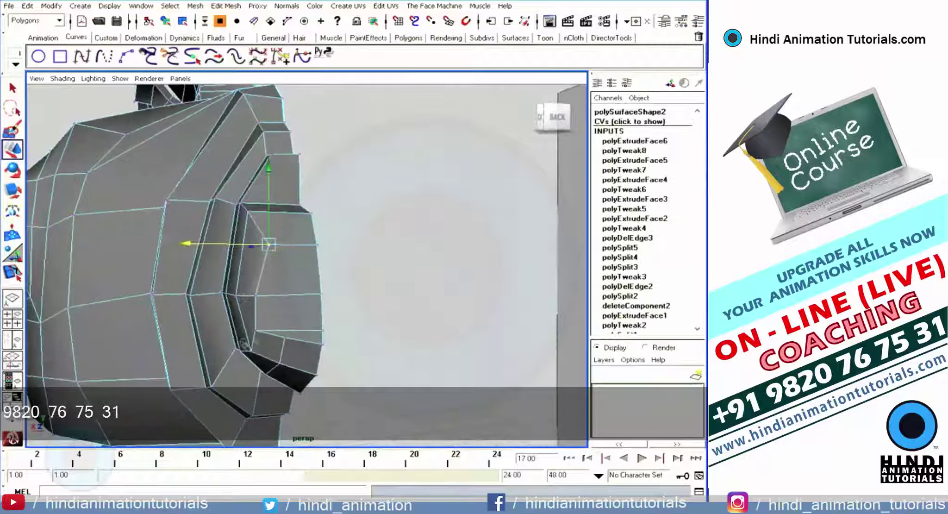
alt+drag(195, 337, 364, 277)
click(364, 277)
click(241, 275)
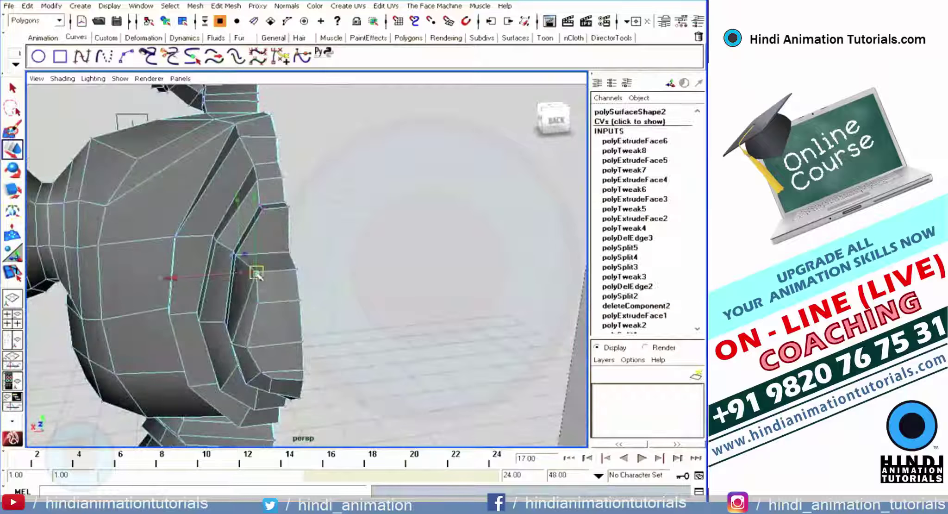
mouse_move(259, 306)
alt+mouse_down()
mouse_move(248, 272)
mouse_move(324, 231)
alt+mouse_up()
alt+right_drag(325, 232, 445, 315)
Step: In the maximized side view, pick vertices along the shoulder's outer edge
key(space)
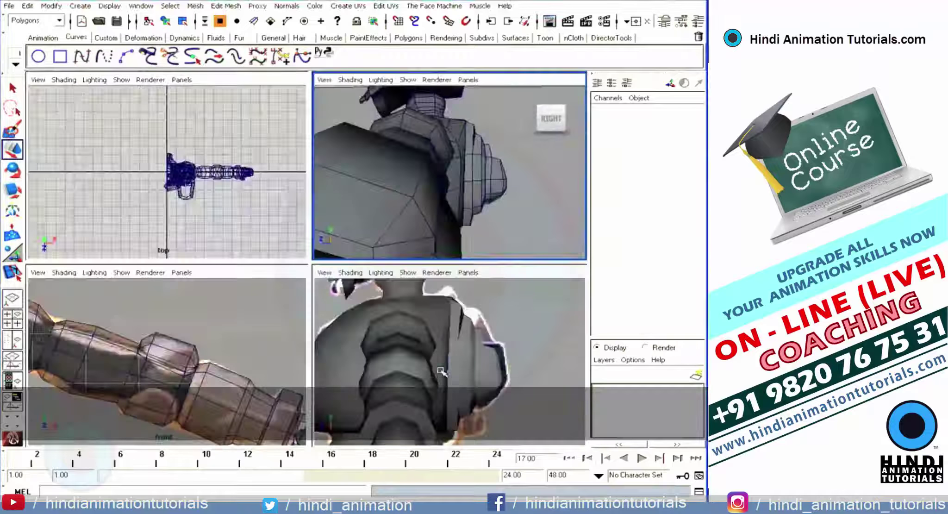
key(space)
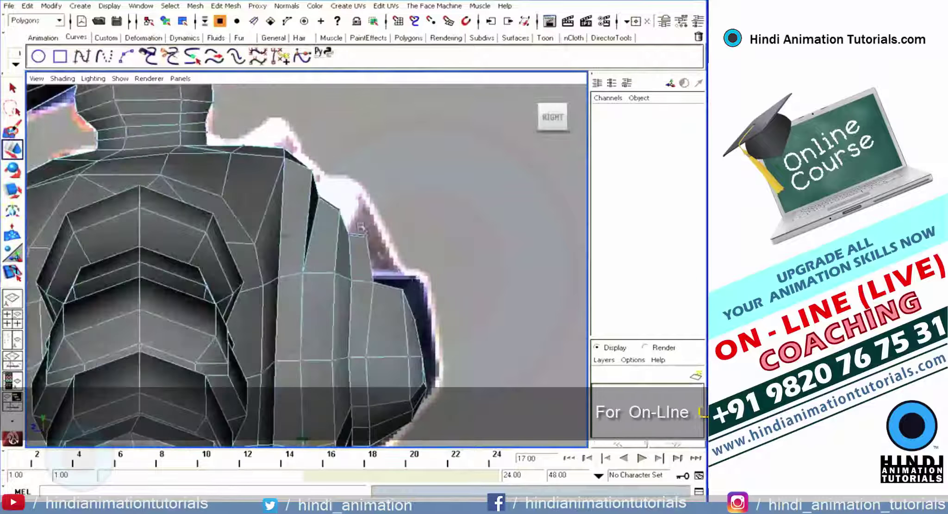
click(376, 234)
click(421, 350)
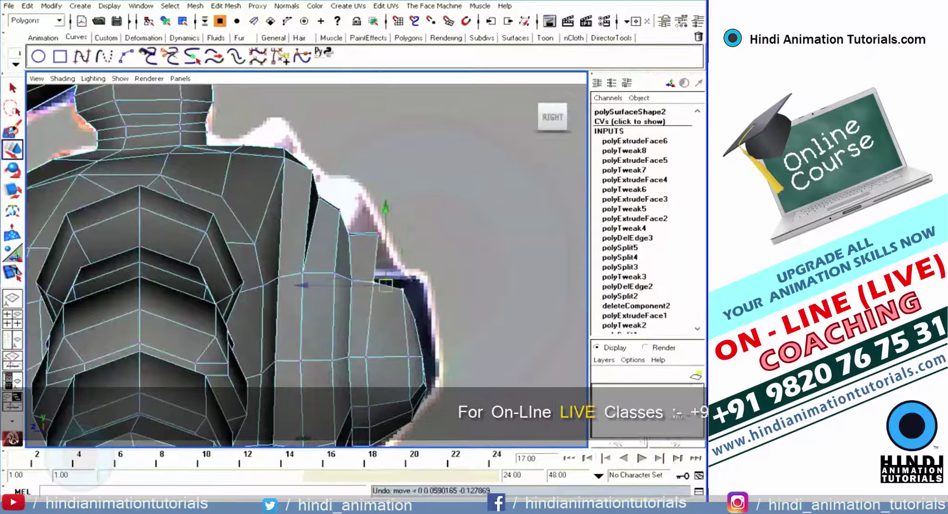
click(382, 271)
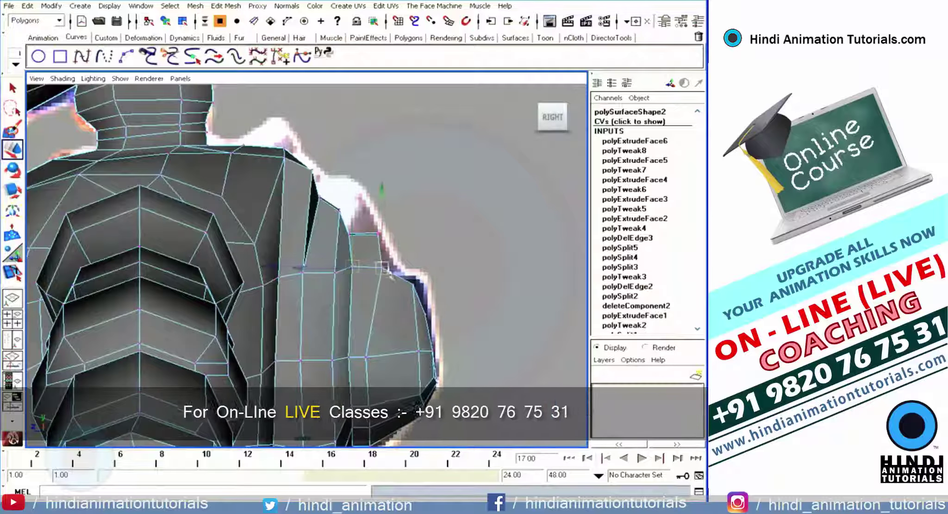
alt+middle_drag(424, 349, 345, 216)
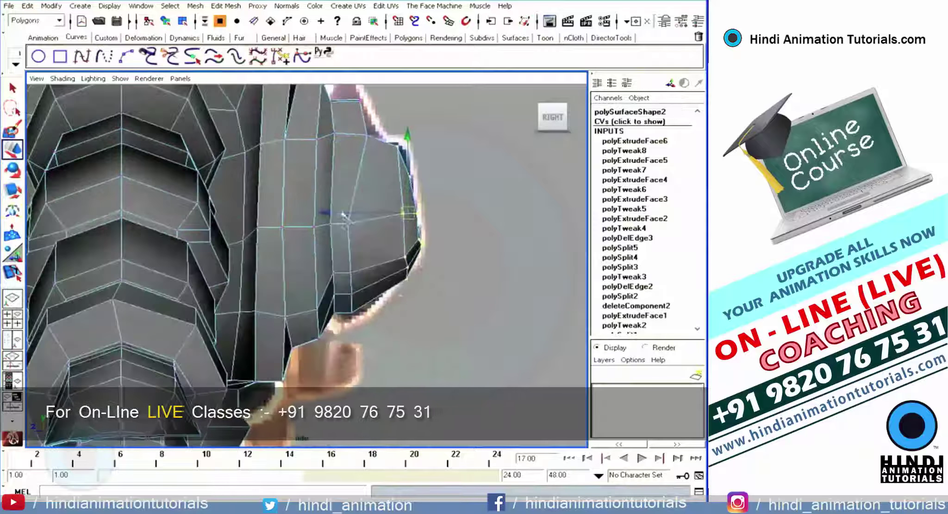
alt+middle_drag(353, 263, 340, 197)
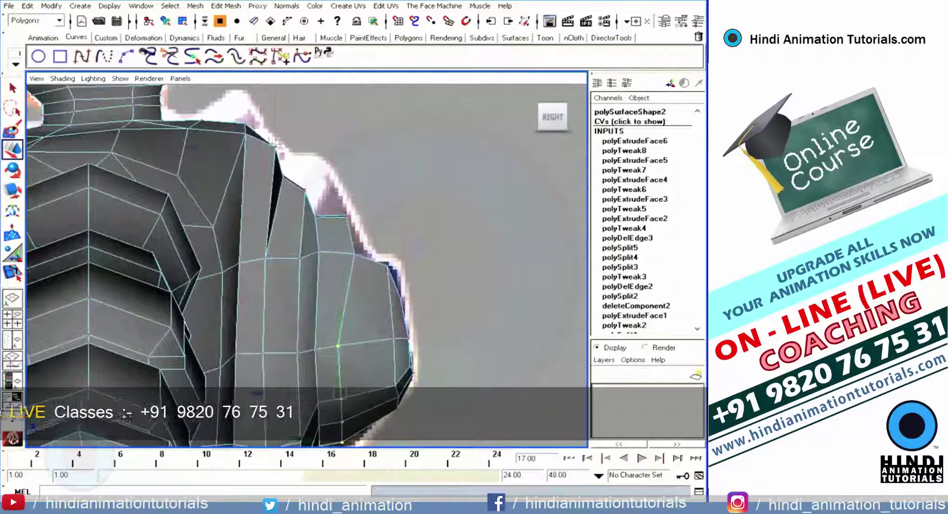
Step: Drag the top shoulder vertex outward to follow the reference outline
click(271, 151)
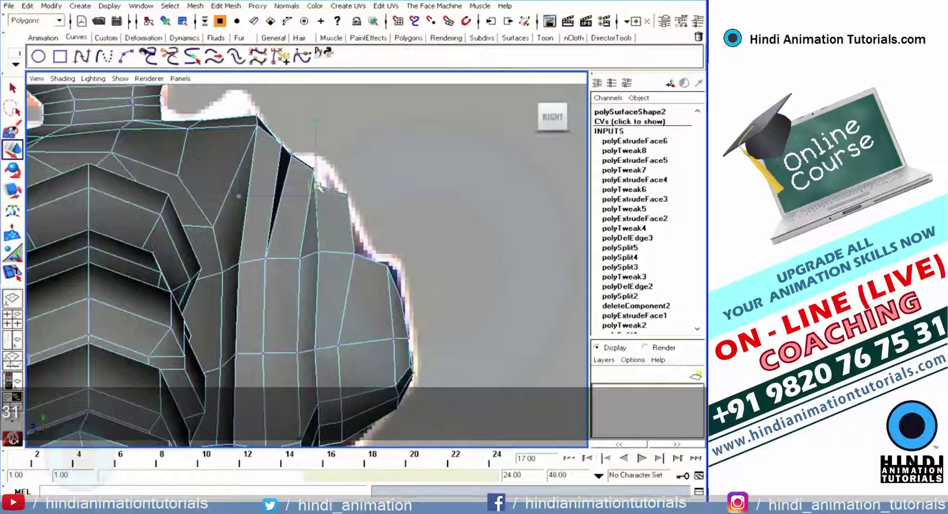
drag(318, 187, 356, 211)
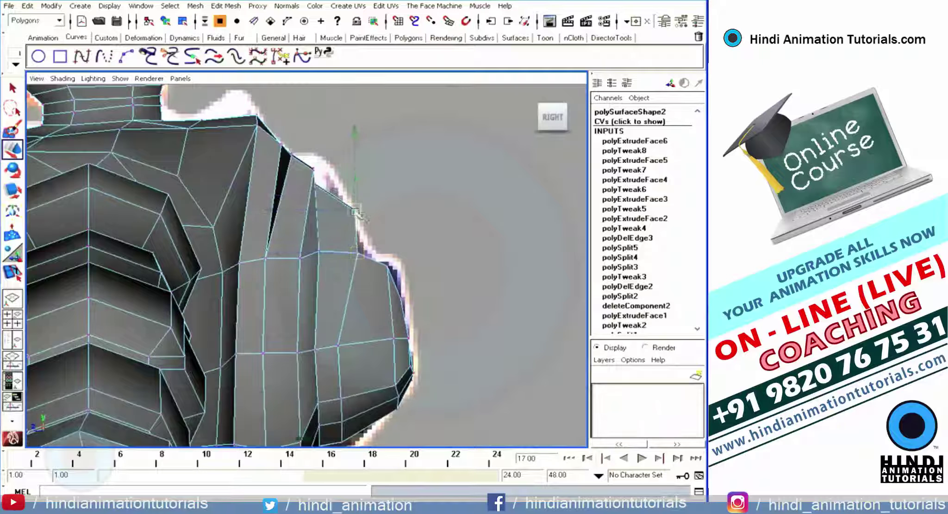
scroll(376, 177, down, 3)
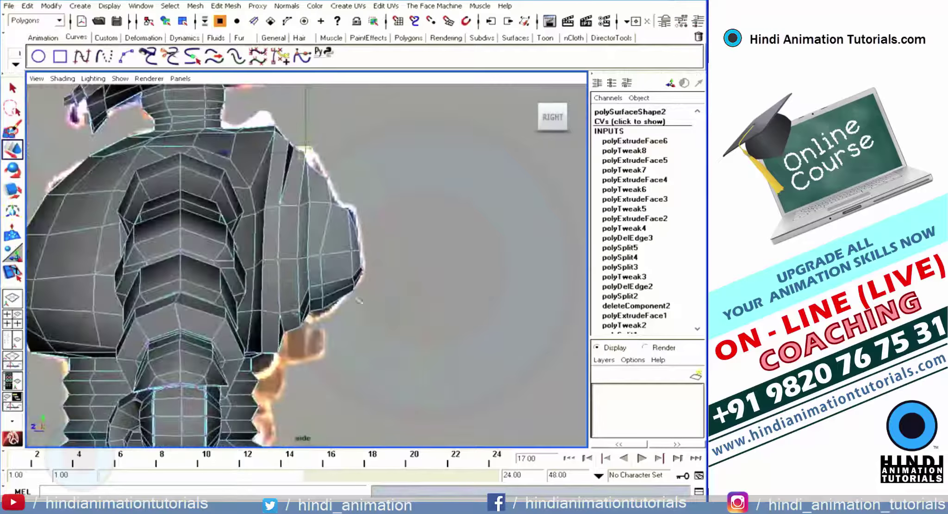
key(space)
key(space)
mouse_move(376, 178)
alt+mouse_down()
mouse_move(442, 167)
mouse_move(324, 194)
alt+mouse_up()
Step: Viewing the shoulder from below, select the stub's outer faces on polySurface2 and delete them
scroll(324, 194, down, 5)
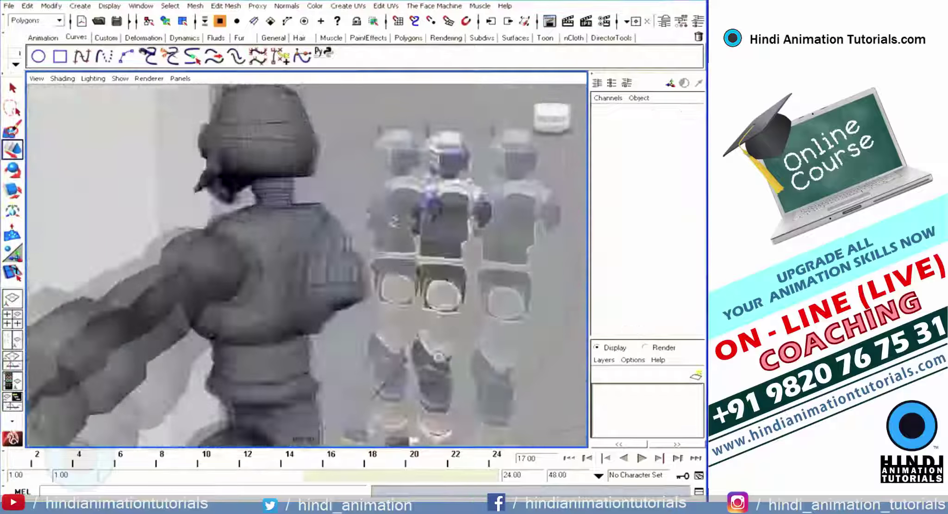
scroll(278, 236, up, 5)
scroll(277, 236, up, 3)
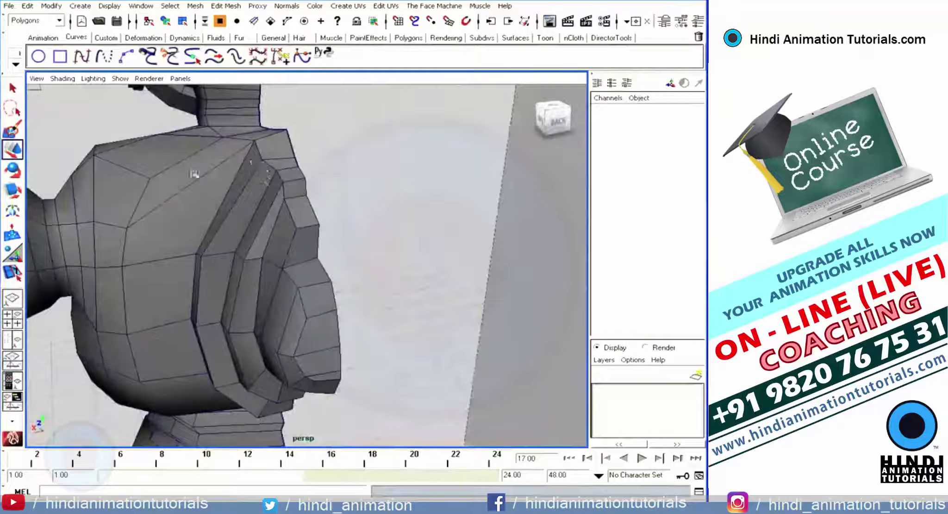
alt+drag(195, 174, 286, 215)
click(248, 185)
scroll(249, 186, up, 3)
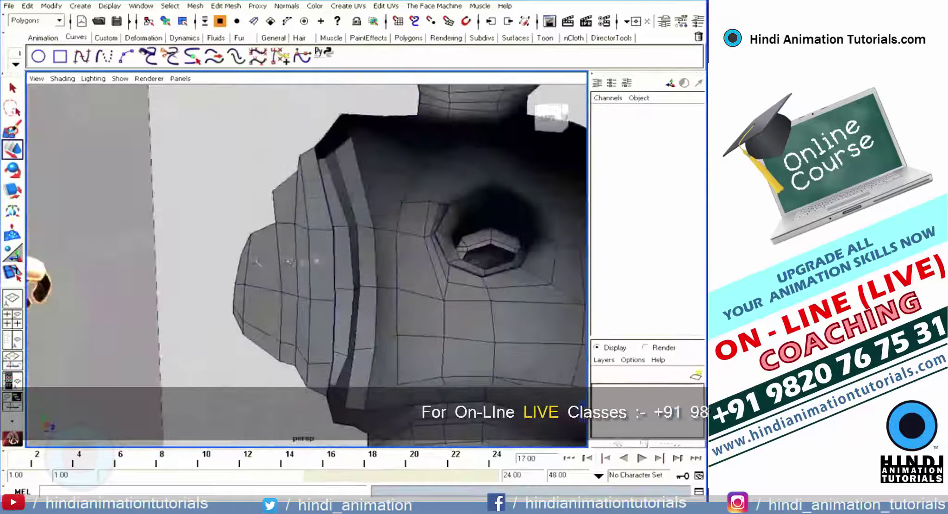
mouse_move(290, 262)
alt+mouse_down()
mouse_move(302, 220)
mouse_move(269, 252)
alt+mouse_up()
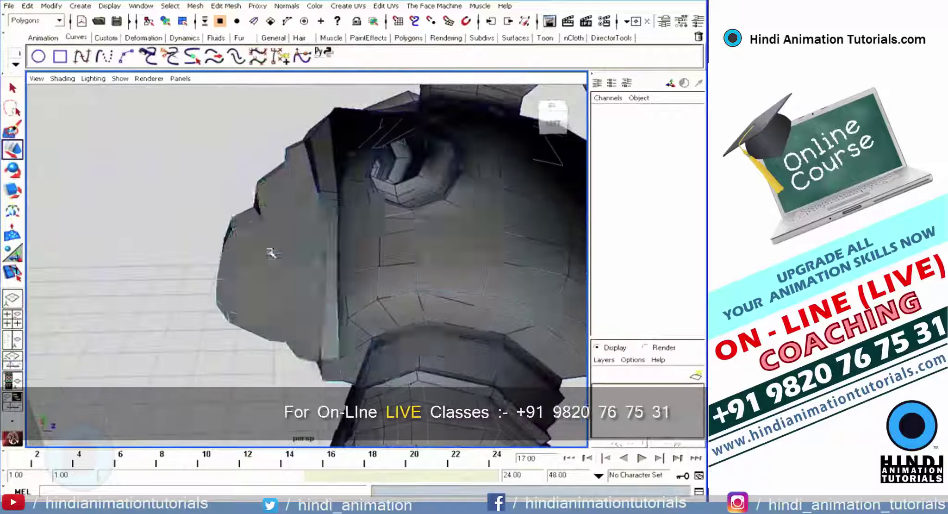
click(275, 243)
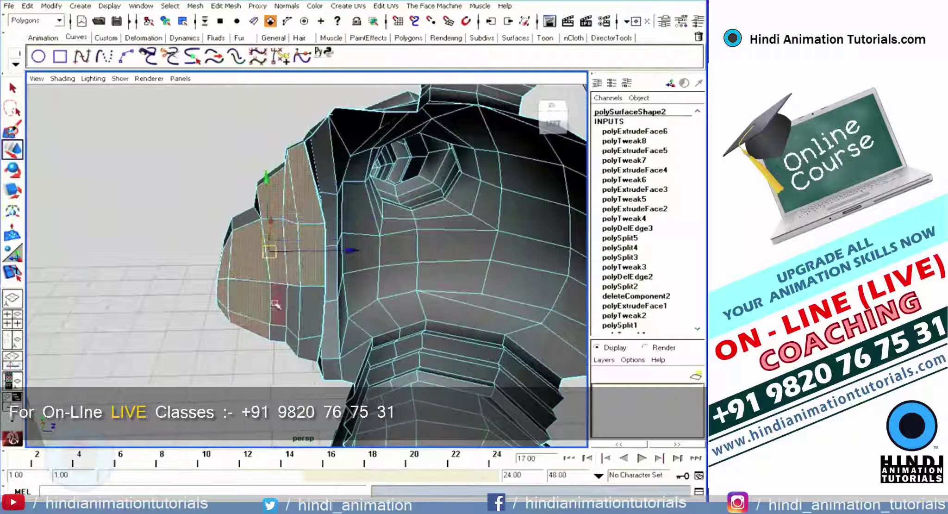
alt+drag(305, 278, 283, 192)
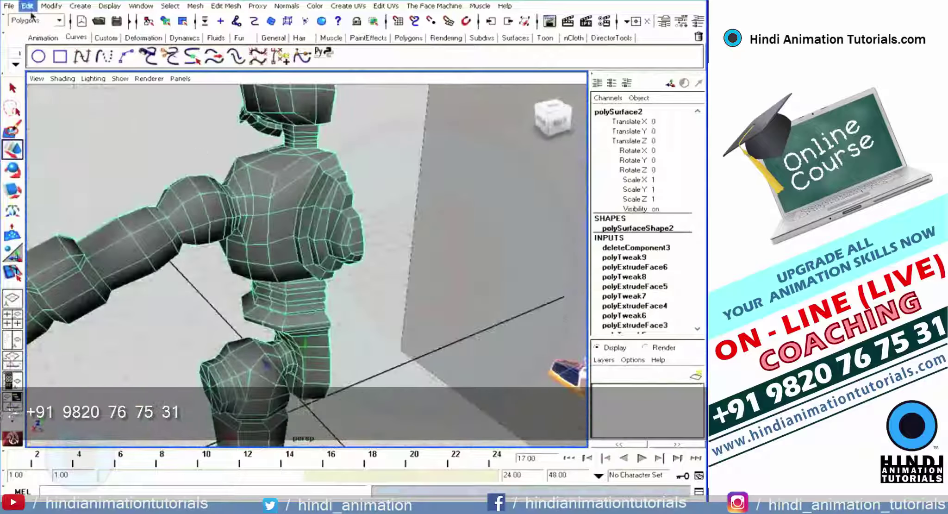
Step: Delete polySurface2's history with Edit > Delete by Type > History, then inspect the arm and shoulder
click(28, 6)
click(185, 134)
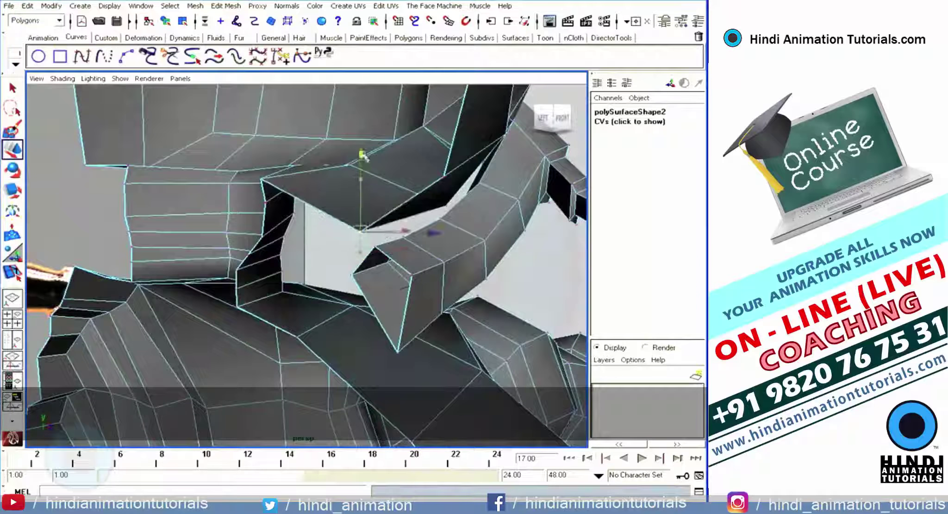
alt+drag(363, 157, 388, 186)
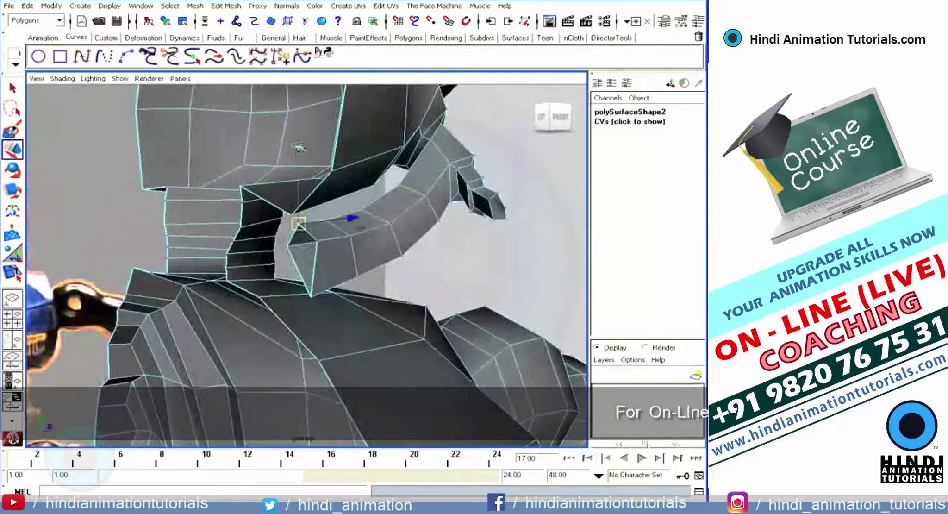
alt+drag(299, 147, 341, 187)
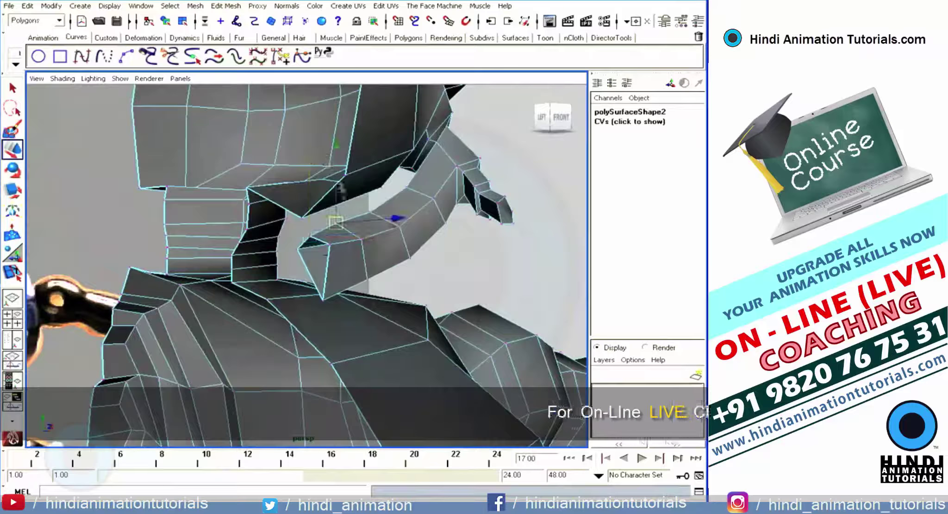
alt+drag(372, 146, 397, 249)
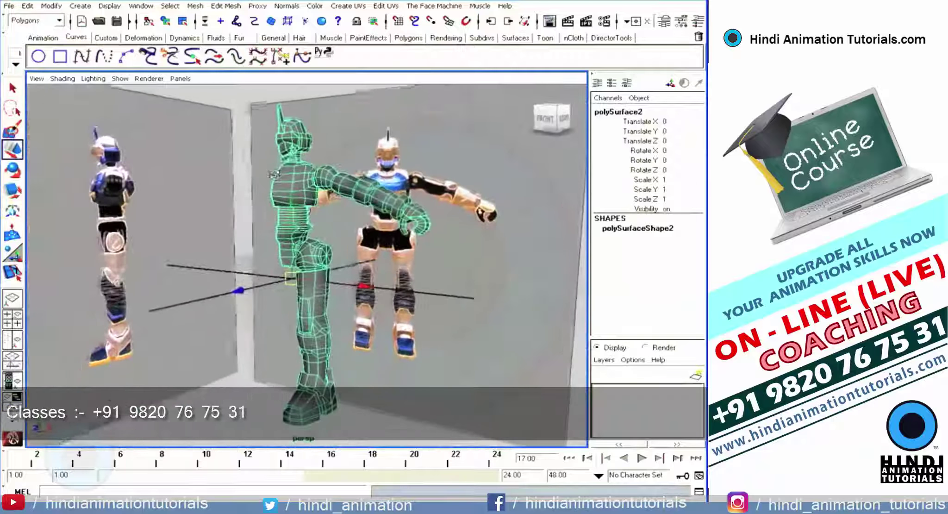
Step: Mirror the body across X with Mirror Geometry, merging vertices with the original
click(221, 5)
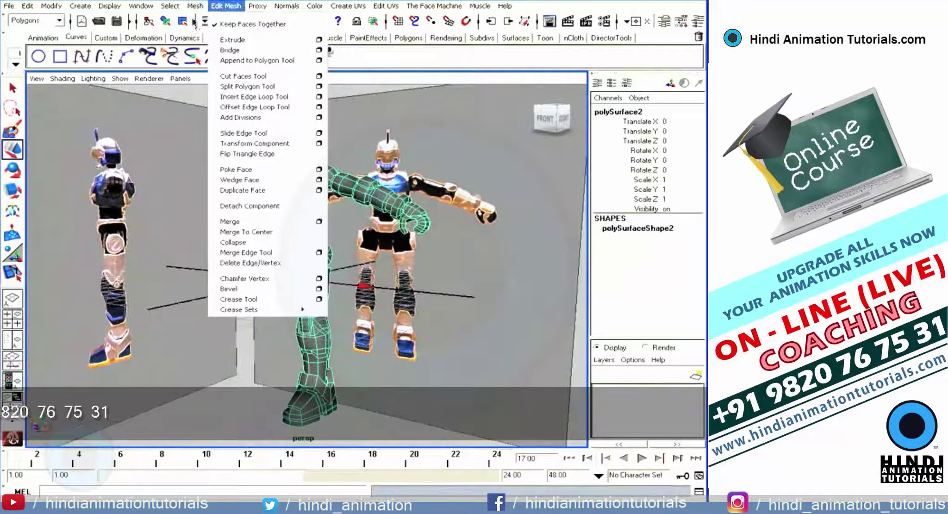
mouse_move(195, 6)
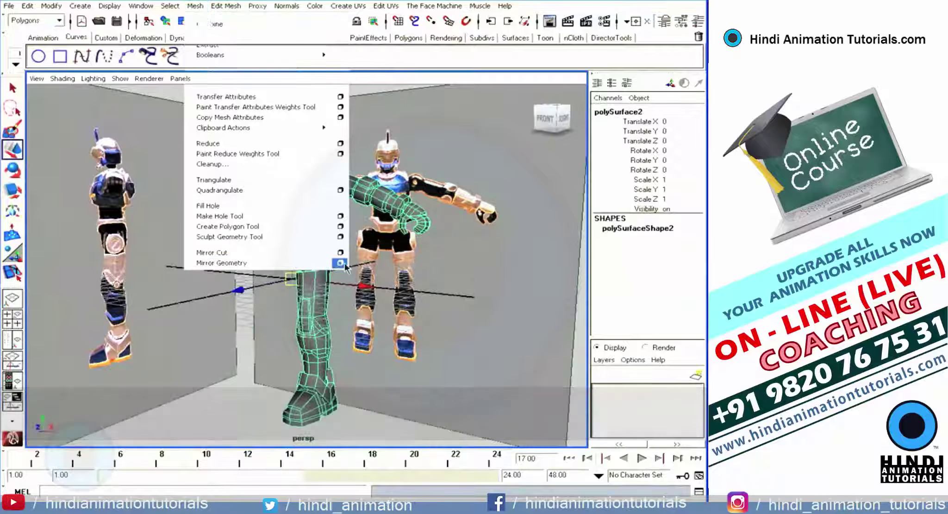
click(340, 262)
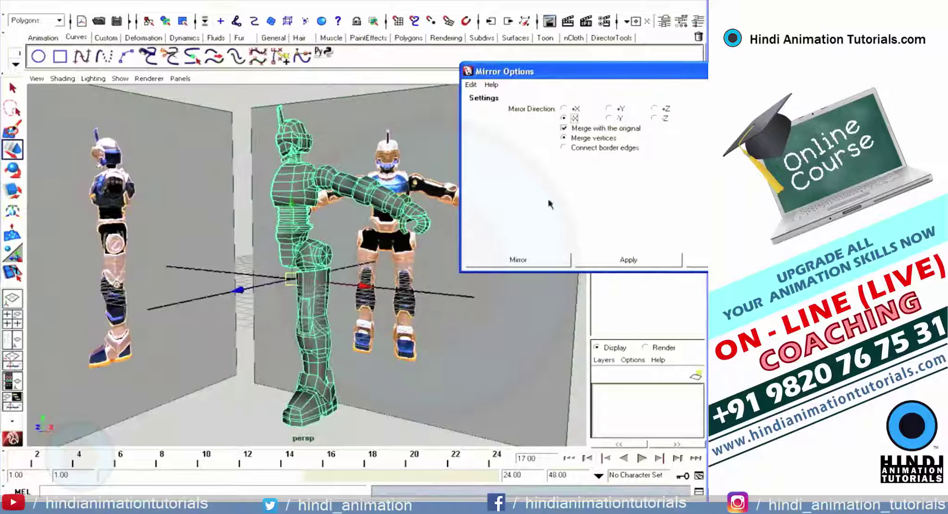
click(627, 259)
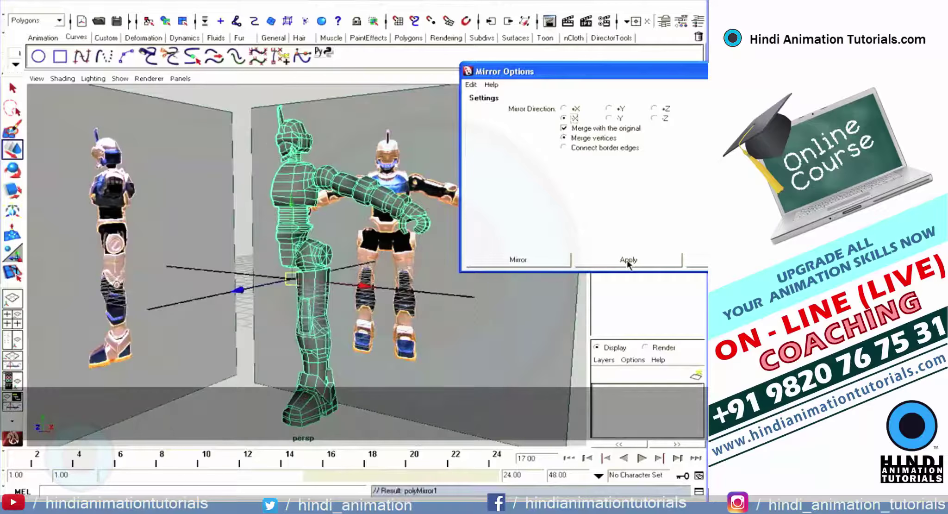
click(699, 261)
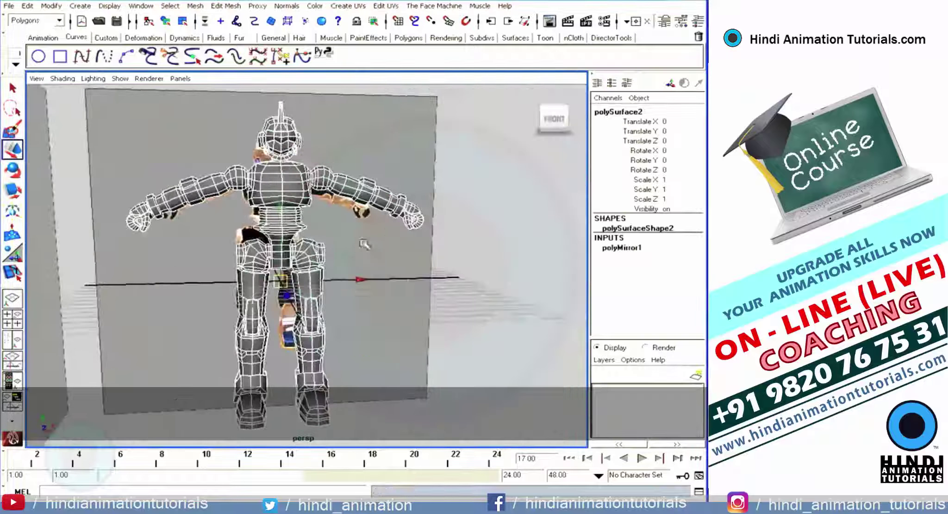
click(481, 192)
alt+drag(494, 186, 370, 208)
scroll(325, 231, up, 5)
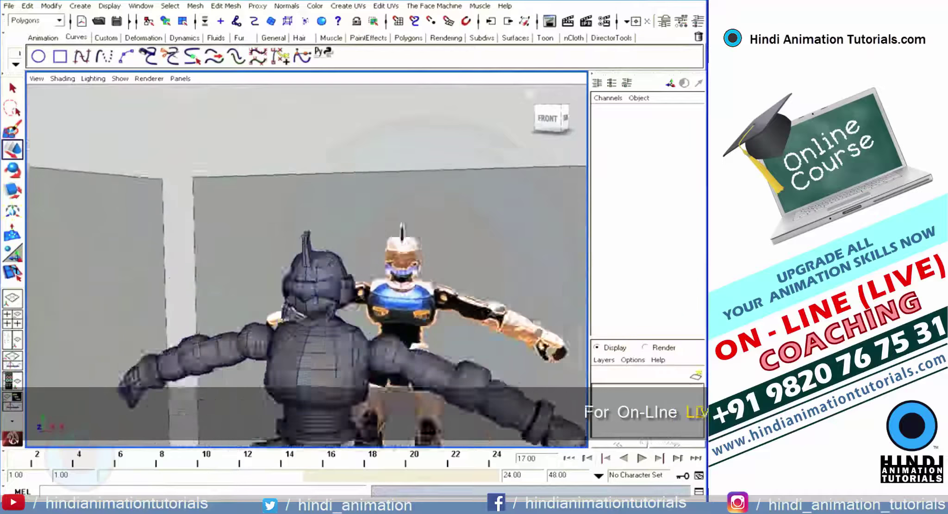
mouse_move(289, 240)
alt+mouse_down()
mouse_move(391, 262)
mouse_move(413, 229)
mouse_move(366, 256)
mouse_move(457, 211)
alt+mouse_up()
scroll(456, 211, up, 3)
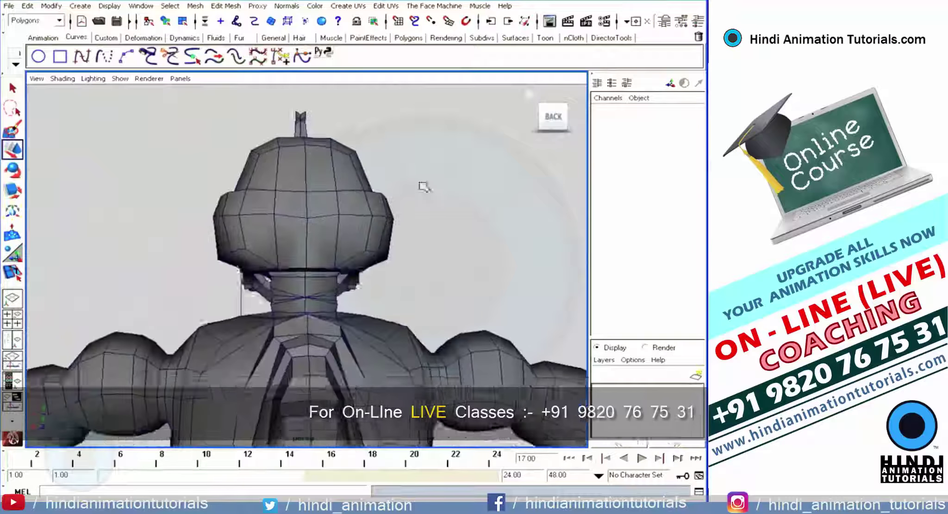
mouse_move(423, 186)
alt+mouse_down()
mouse_move(168, 198)
mouse_move(161, 227)
mouse_move(324, 249)
mouse_move(298, 267)
mouse_move(239, 275)
mouse_move(104, 205)
alt+mouse_up()
scroll(161, 227, up, 3)
scroll(324, 250, up, 3)
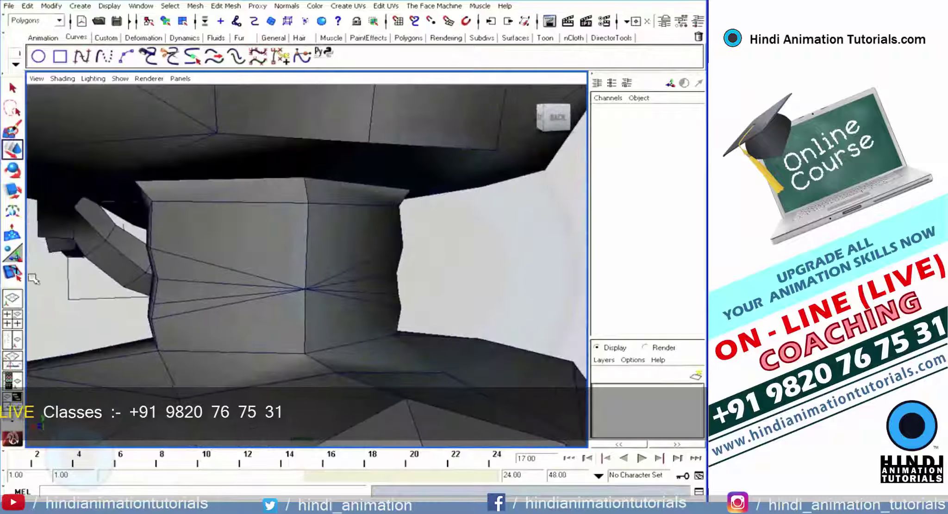
Step: Split the polygons horizontally across the front of the neck
click(200, 263)
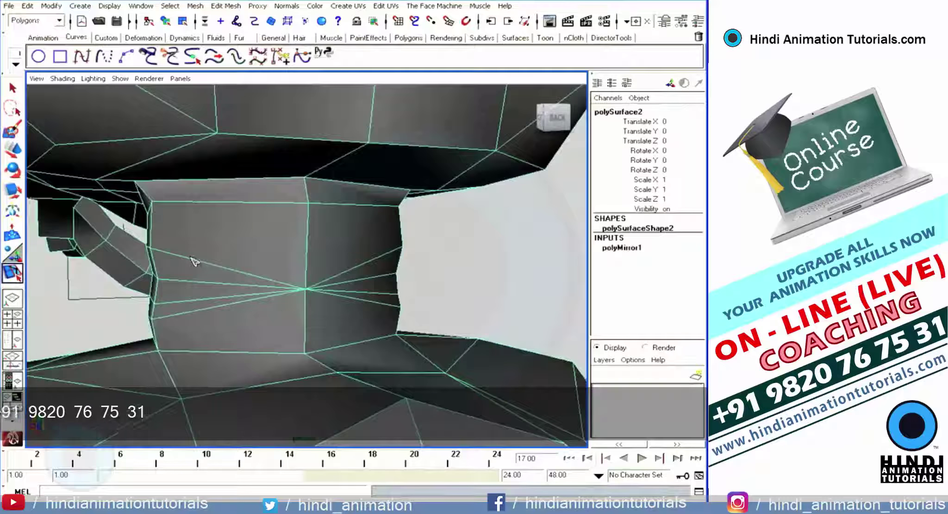
alt+drag(312, 268, 362, 264)
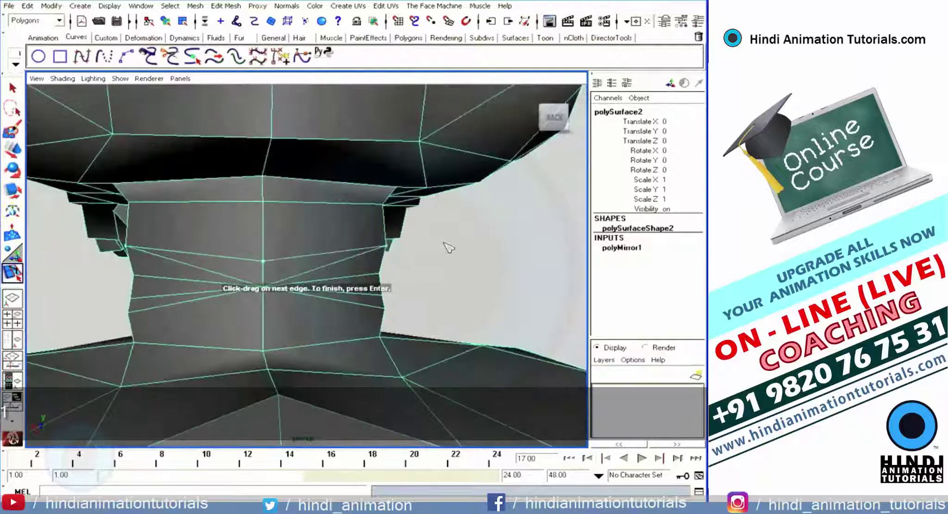
key(Return)
alt+drag(448, 248, 213, 316)
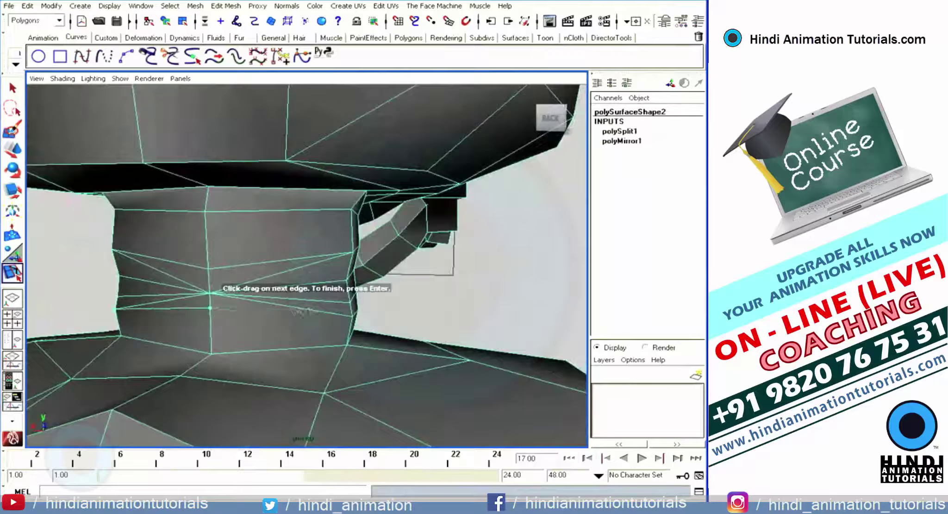
alt+drag(202, 258, 212, 269)
Step: Delete two stray diagonal edges on the neck with Delete Edge/Vertex
right_drag(211, 268, 172, 260)
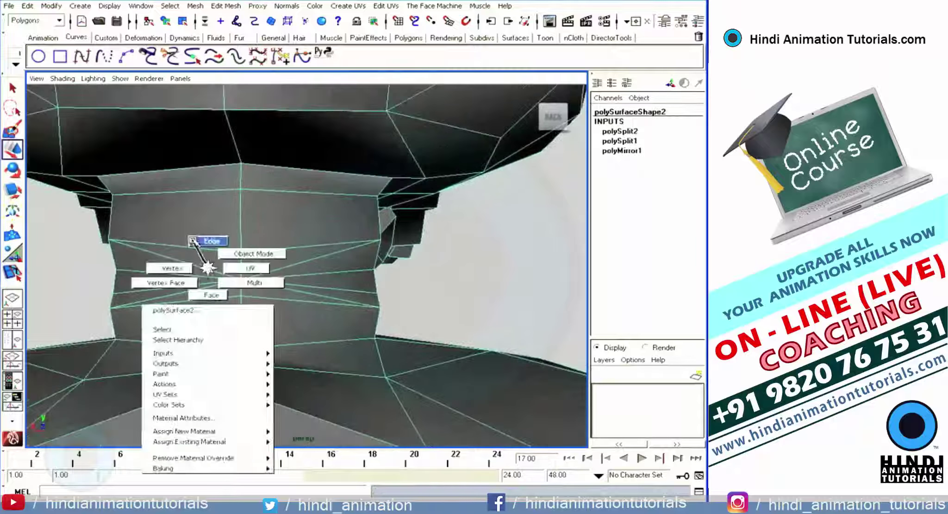
mouse_move(329, 264)
alt+mouse_down()
mouse_move(259, 261)
mouse_move(330, 252)
alt+mouse_up()
click(238, 9)
click(271, 265)
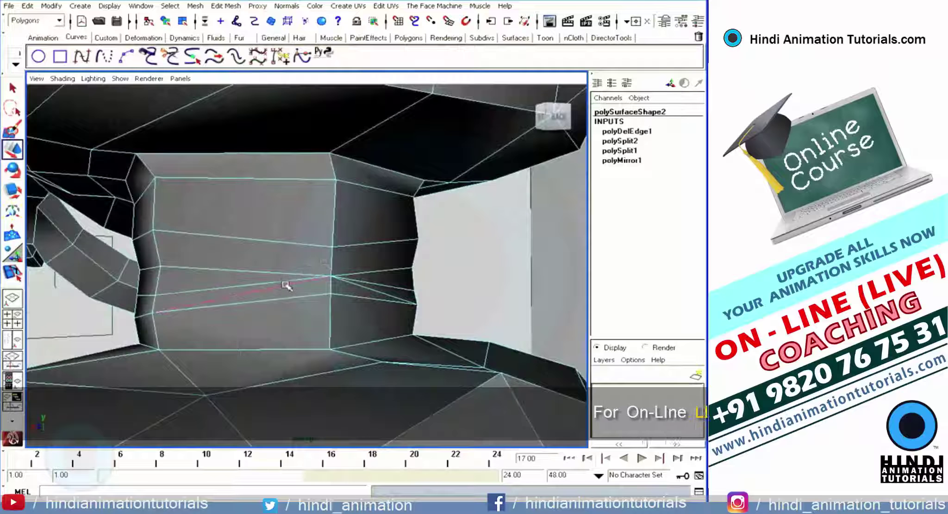
click(227, 8)
click(275, 260)
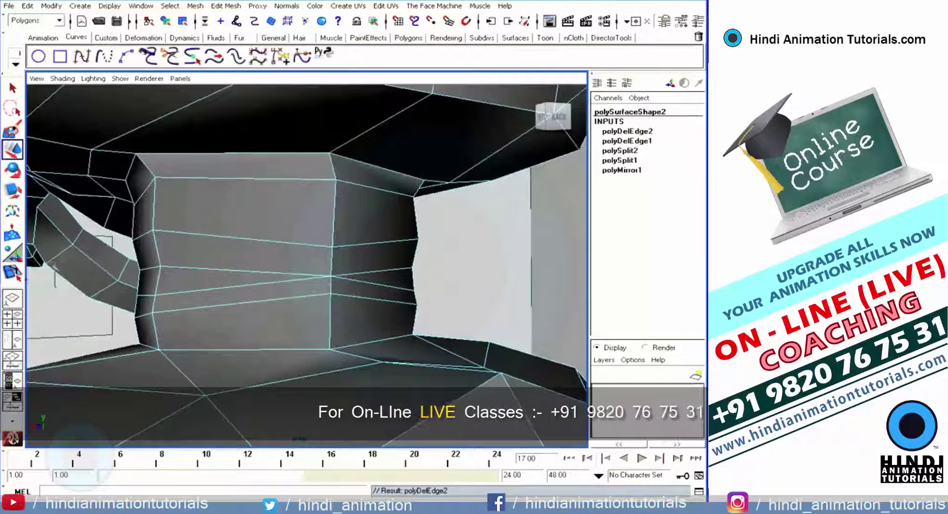
Step: Add another neck split and delete the leftover edge it leaves
key(y)
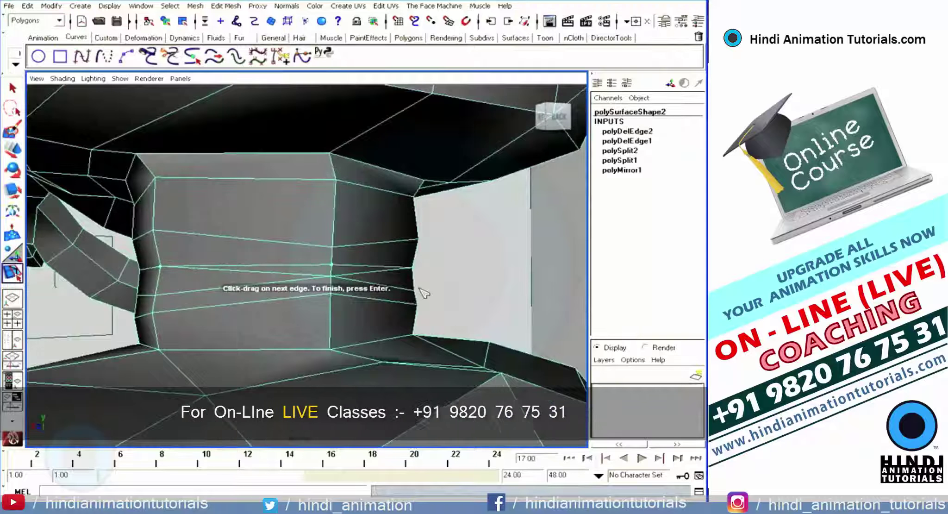
key(Return)
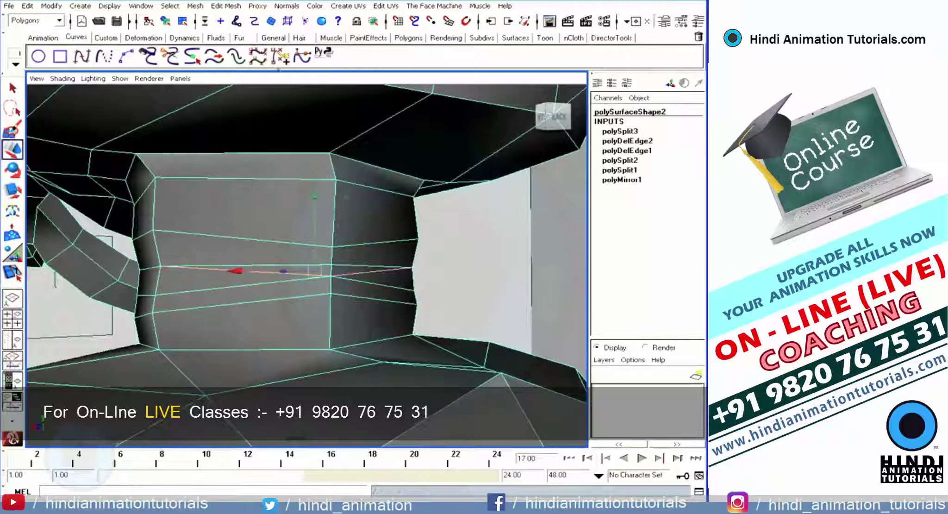
click(226, 6)
click(286, 262)
Step: Cut a new split starting from the neck's right edge
mouse_move(451, 235)
alt+mouse_down()
mouse_move(351, 221)
mouse_move(371, 232)
alt+mouse_up()
click(393, 242)
click(331, 244)
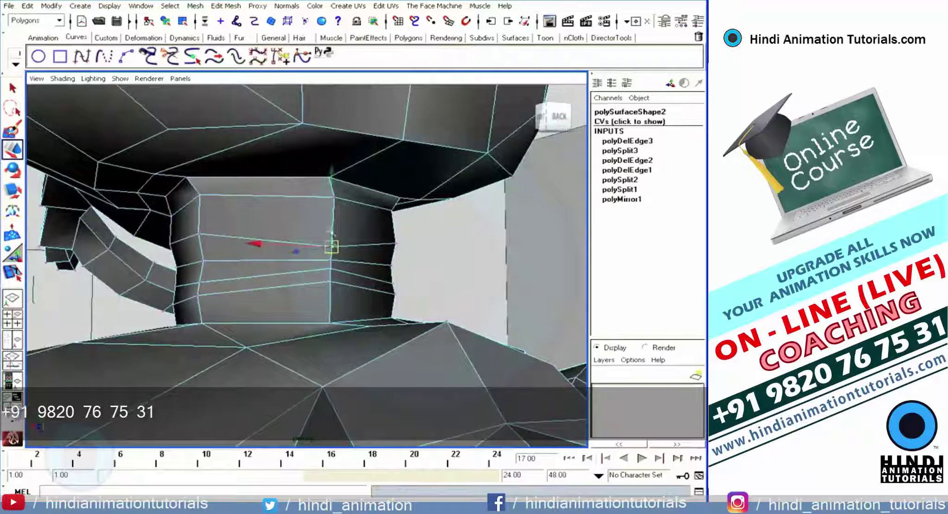
mouse_move(334, 161)
alt+mouse_down()
mouse_move(311, 282)
mouse_move(359, 235)
alt+mouse_up()
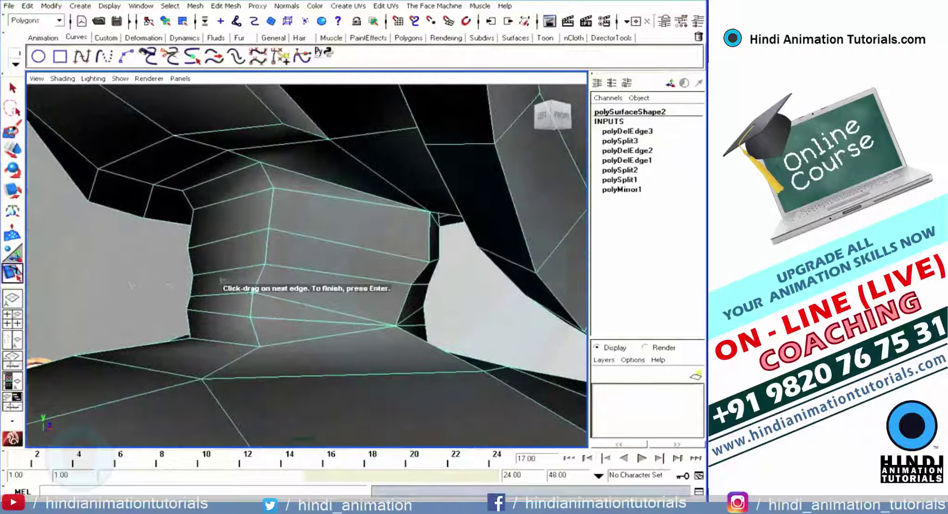
alt+drag(407, 310, 463, 308)
key(Return)
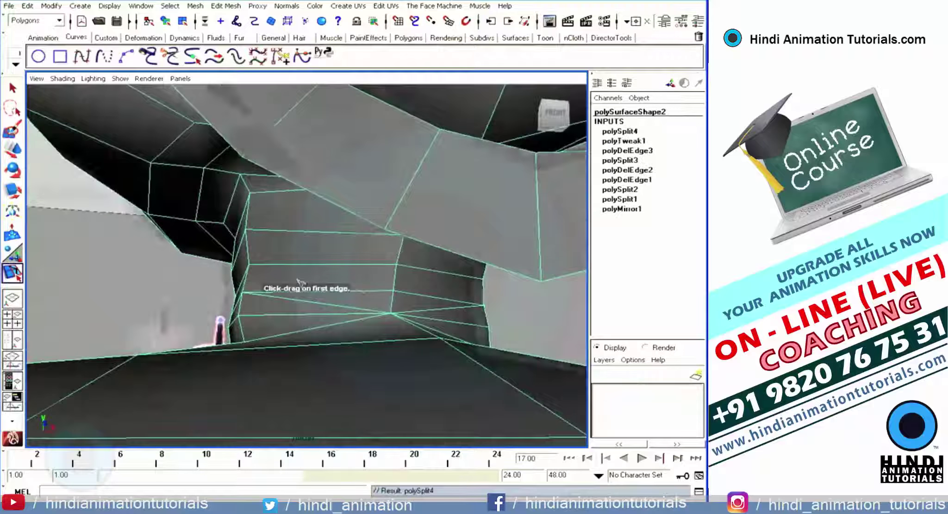
alt+drag(556, 295, 324, 324)
Step: Split along the neck's lower edge and delete the remaining stray edge
click(290, 342)
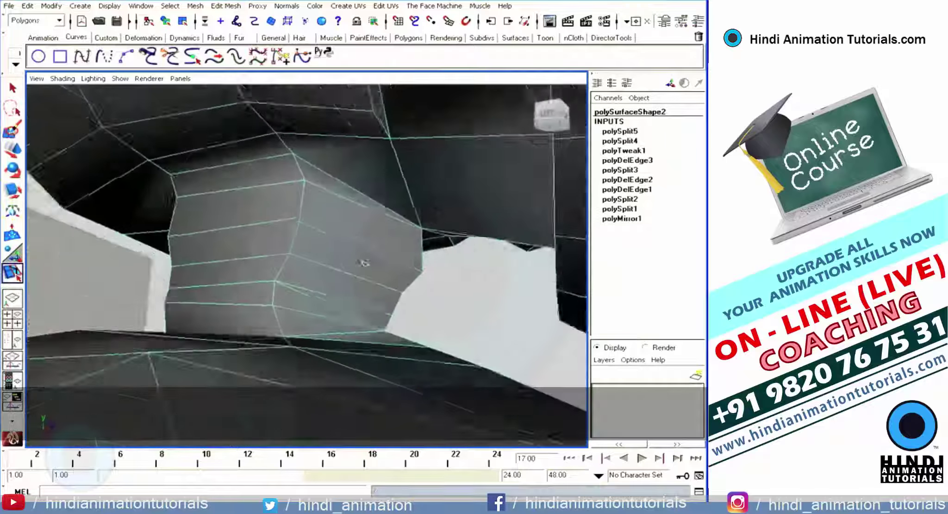
right_drag(328, 324, 329, 296)
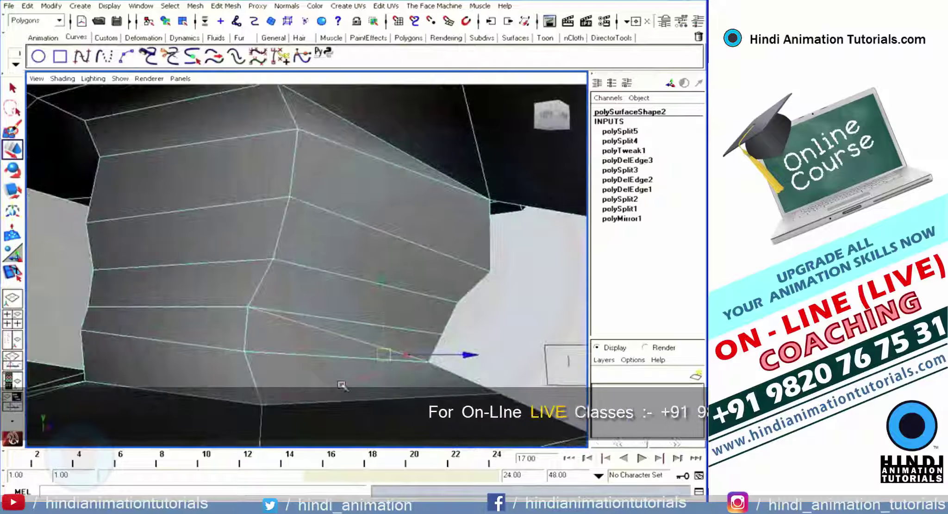
click(226, 6)
click(250, 263)
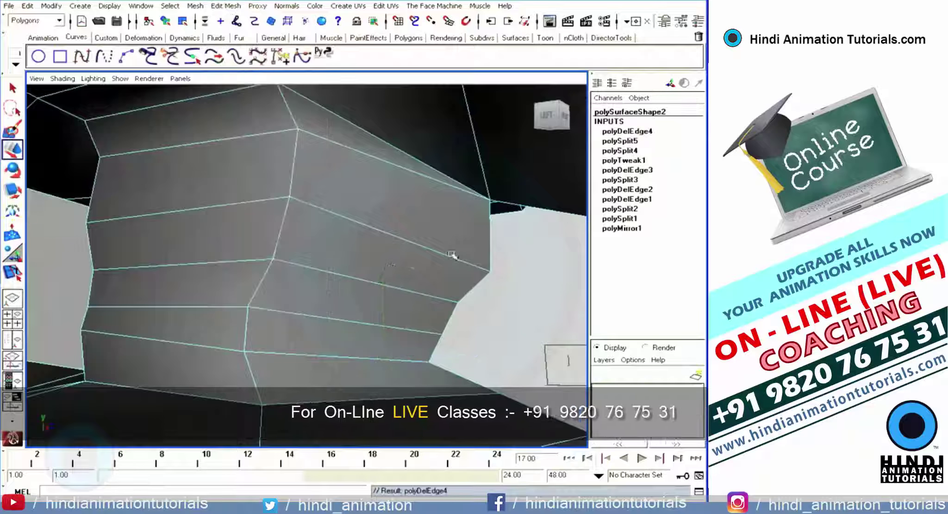
mouse_move(451, 256)
alt+mouse_down()
mouse_move(366, 297)
mouse_move(402, 317)
alt+mouse_up()
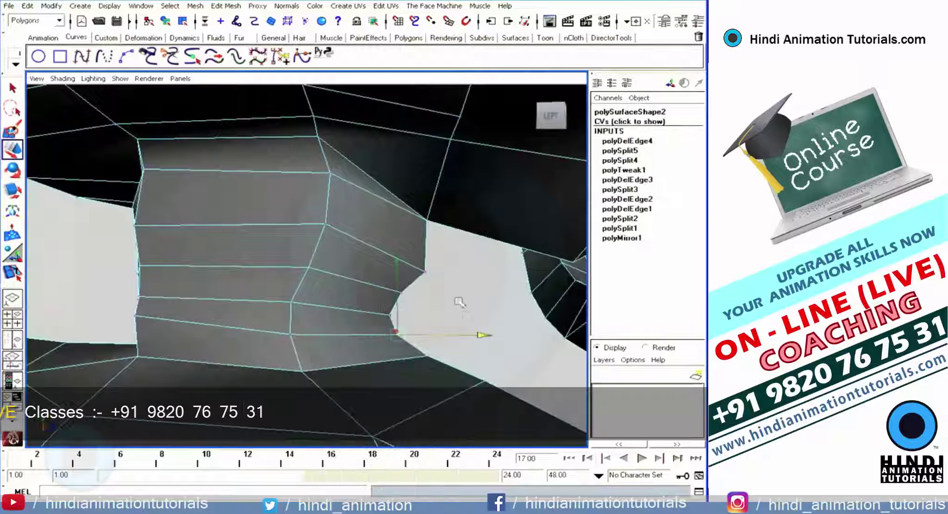
alt+drag(481, 316, 346, 283)
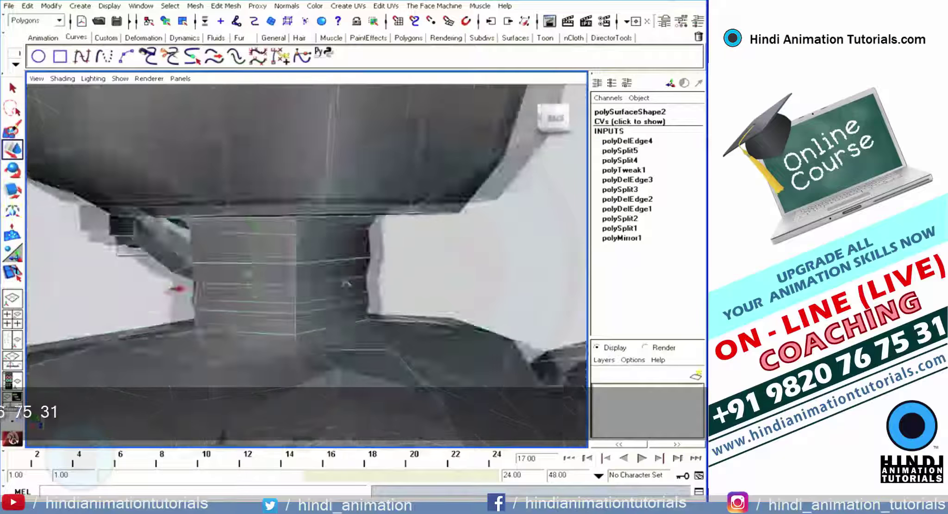
alt+right_drag(346, 282, 343, 264)
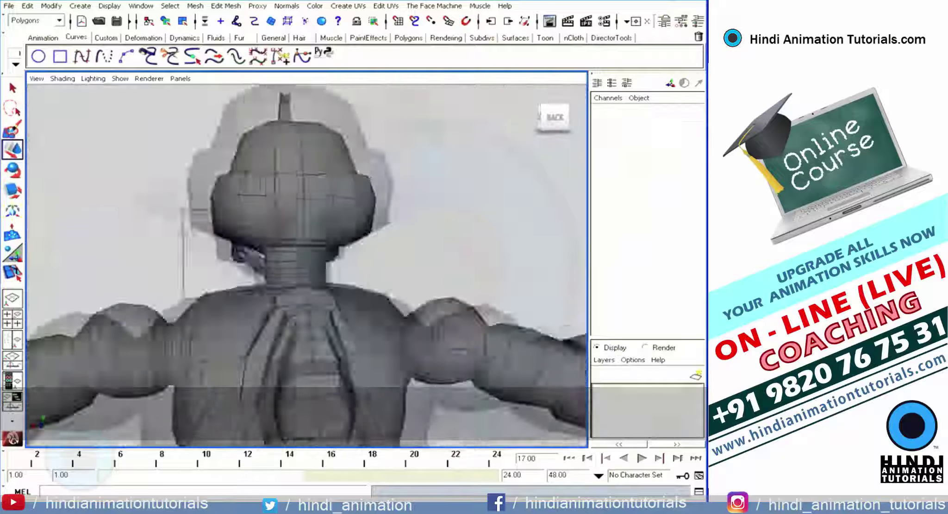
Step: Split the chest seam at its centre edge and delete the unwanted edge there
mouse_move(343, 264)
alt+mouse_down()
mouse_move(337, 242)
mouse_move(372, 220)
alt+mouse_up()
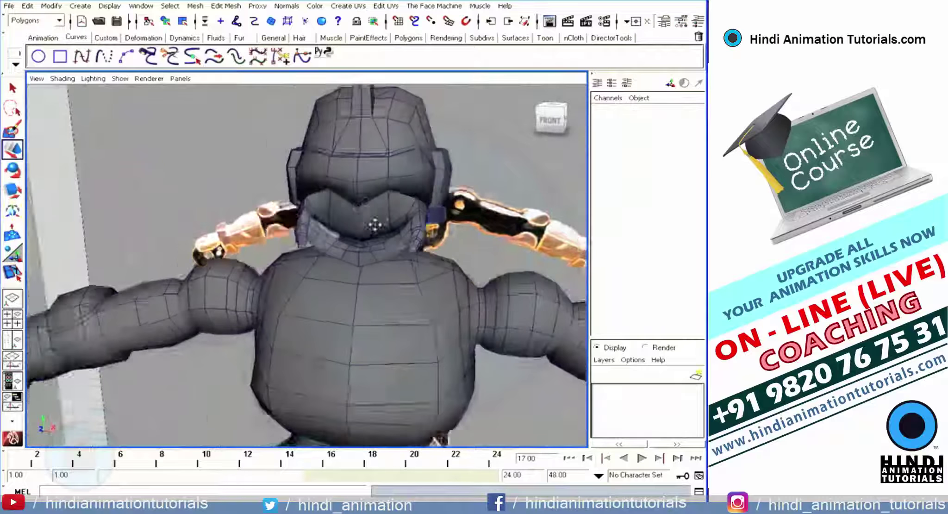
alt+right_drag(372, 220, 366, 245)
alt+drag(365, 246, 308, 271)
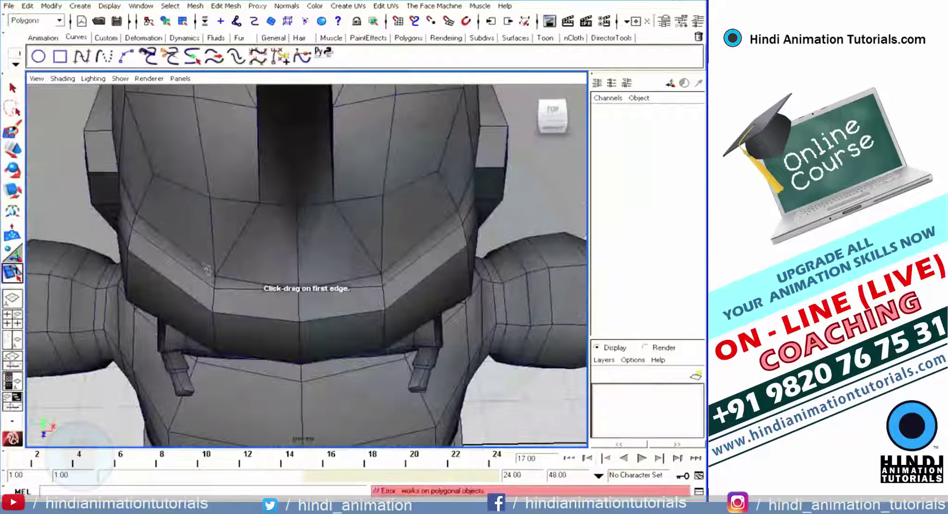
click(221, 292)
click(299, 301)
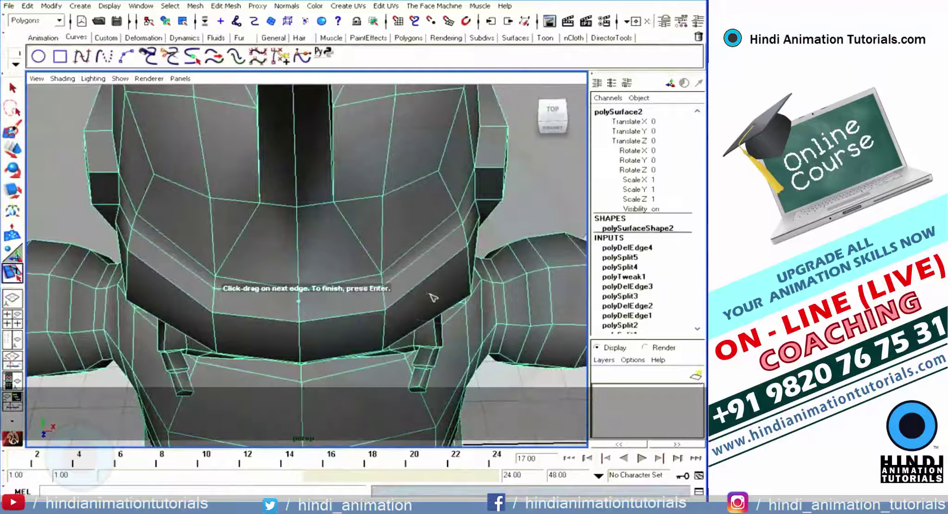
right_drag(248, 297, 266, 286)
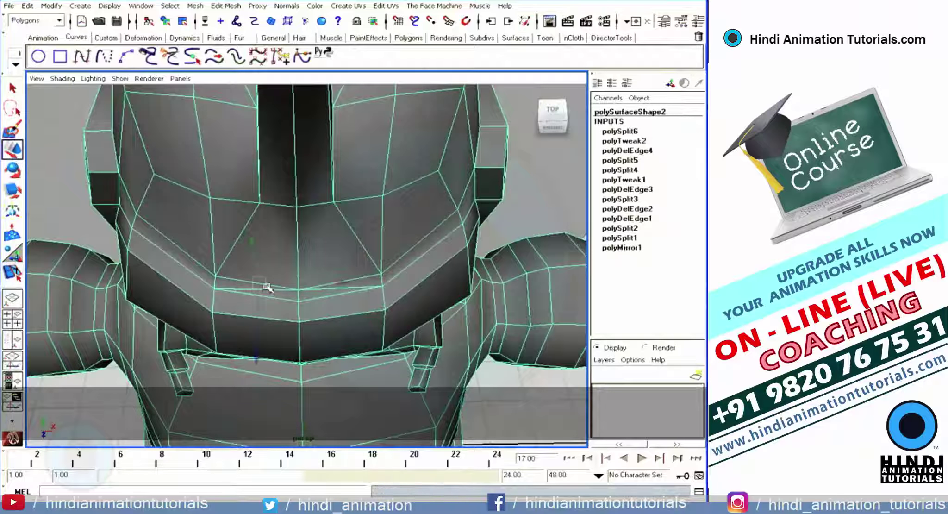
click(221, 7)
click(246, 256)
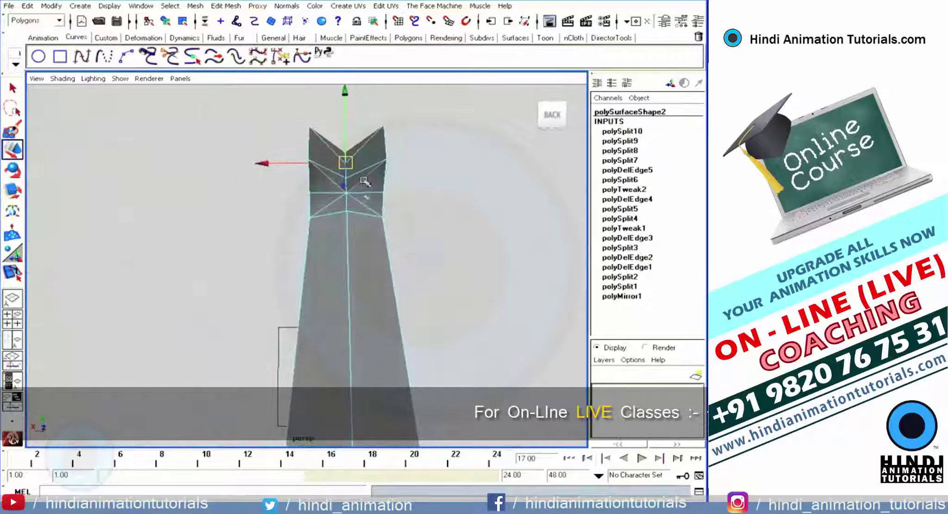
Step: In Edge mode, pick the leftover head-fin seam edge and delete it
click(226, 5)
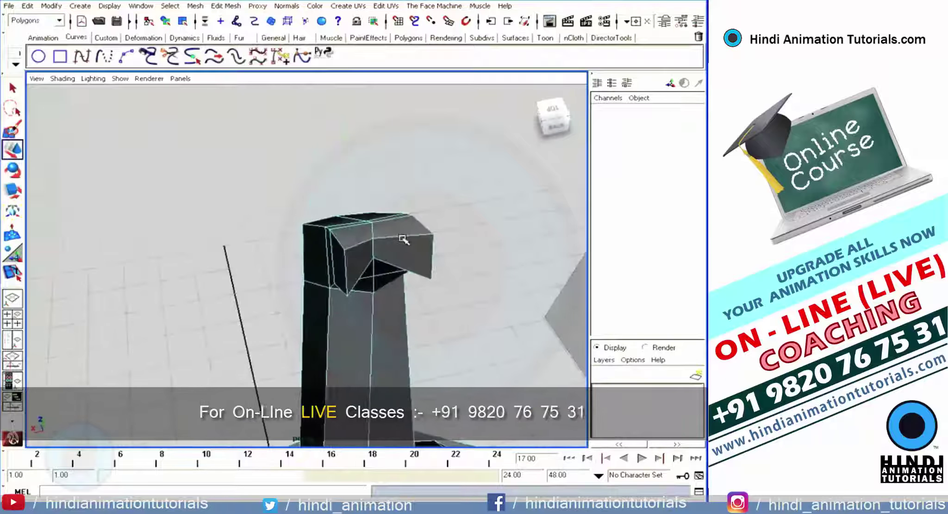
right_click(403, 238)
alt+drag(399, 214, 391, 293)
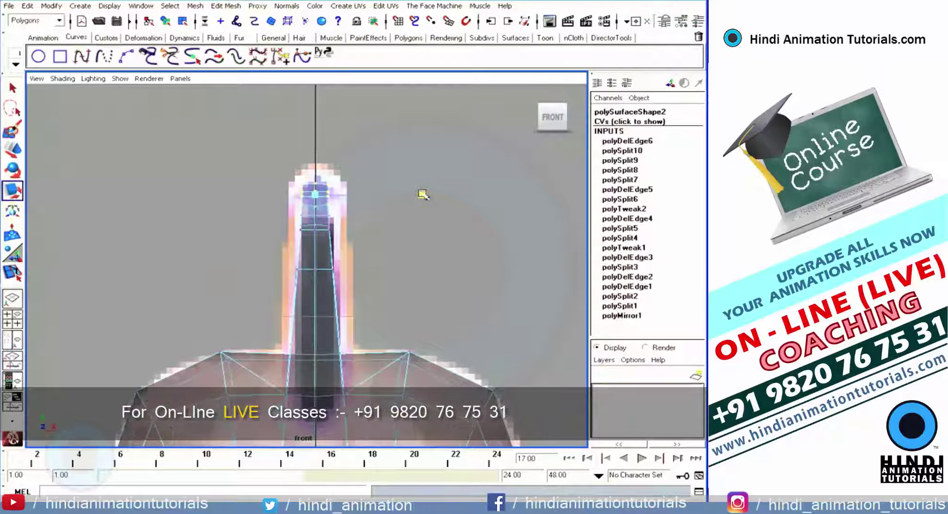
Step: Maximize the perspective view and orbit round to the robot's back and hips
key(space)
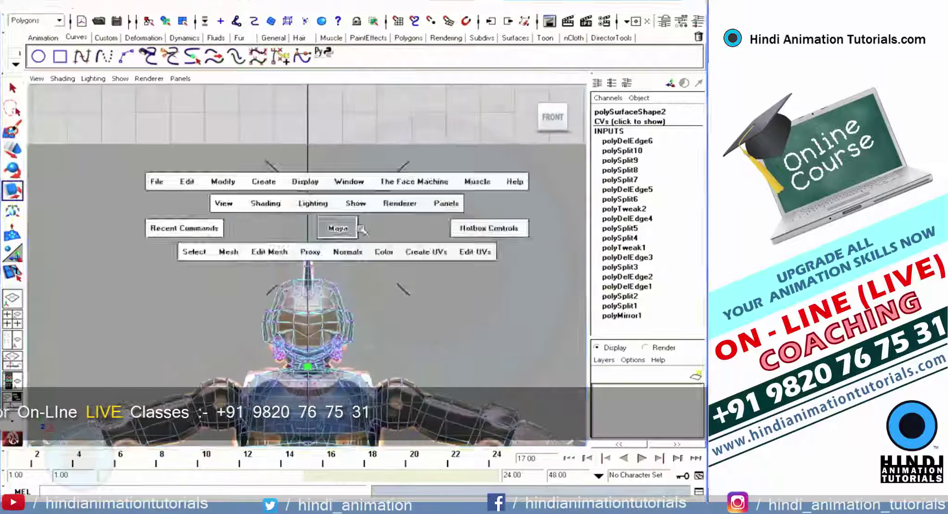
key(space)
click(410, 93)
mouse_move(409, 94)
alt+mouse_down()
mouse_move(166, 217)
mouse_move(350, 156)
mouse_move(357, 166)
alt+mouse_up()
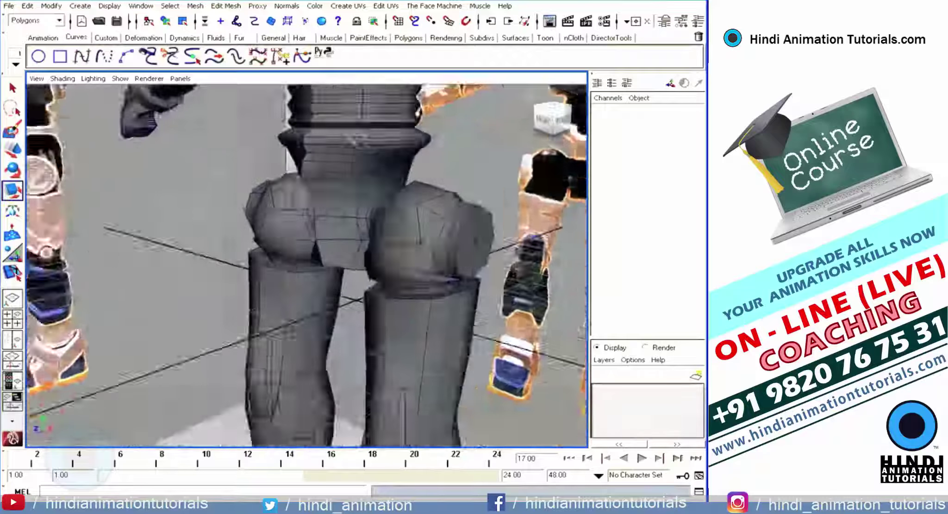
alt+right_drag(356, 167, 391, 186)
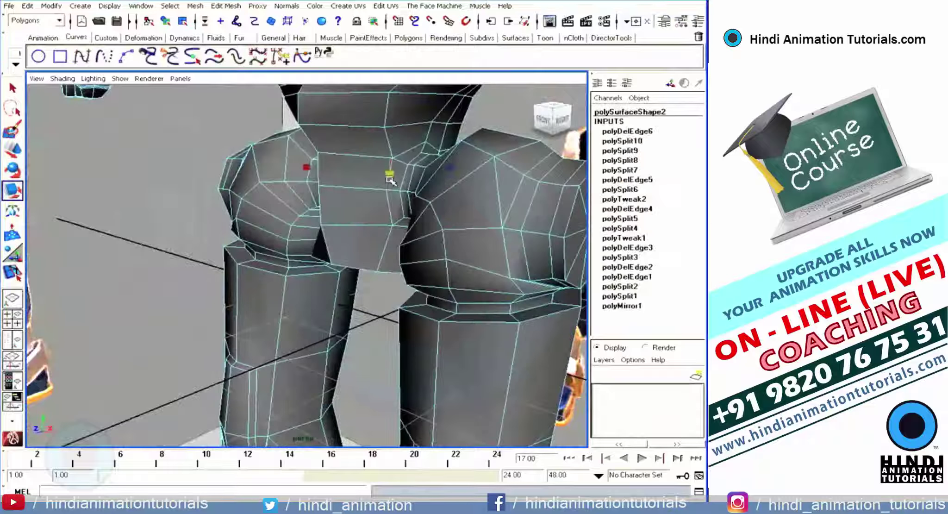
mouse_move(389, 206)
alt+mouse_down()
mouse_move(260, 204)
mouse_move(280, 179)
alt+mouse_up()
key(w)
Step: Inspect the hips and legs from several sides, then select the body mesh
alt+drag(382, 212, 379, 190)
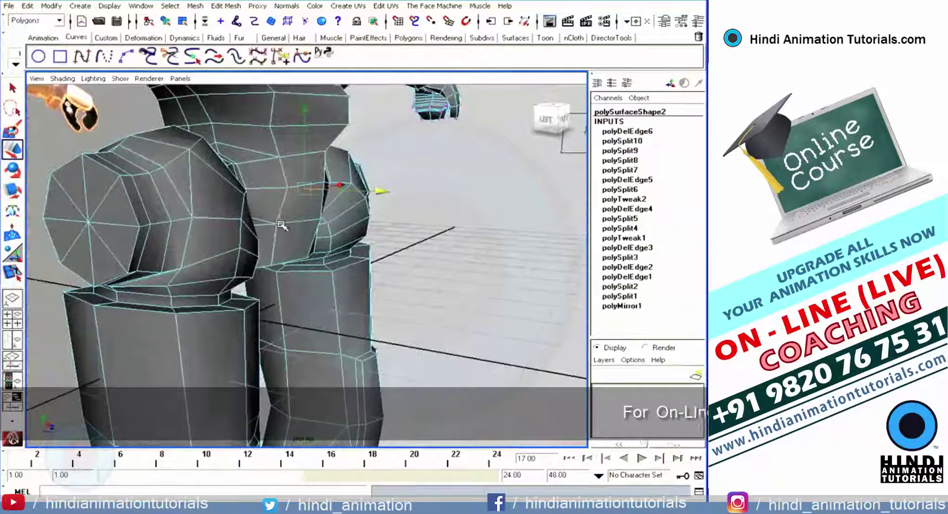
alt+drag(281, 225, 299, 226)
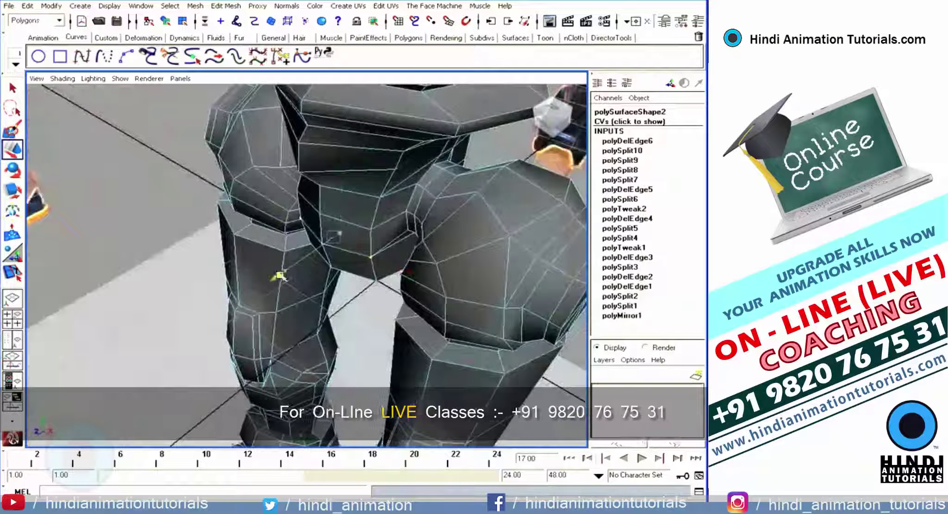
alt+drag(280, 276, 380, 242)
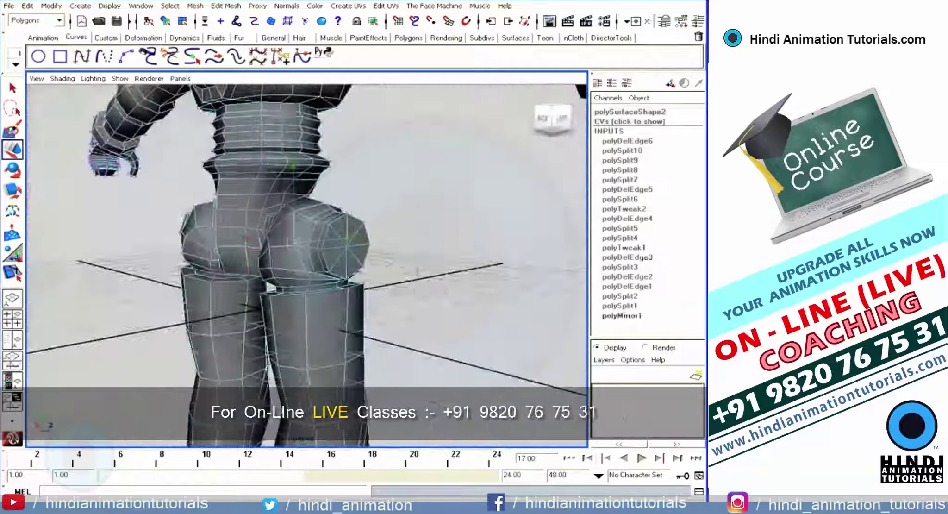
alt+drag(246, 238, 254, 209)
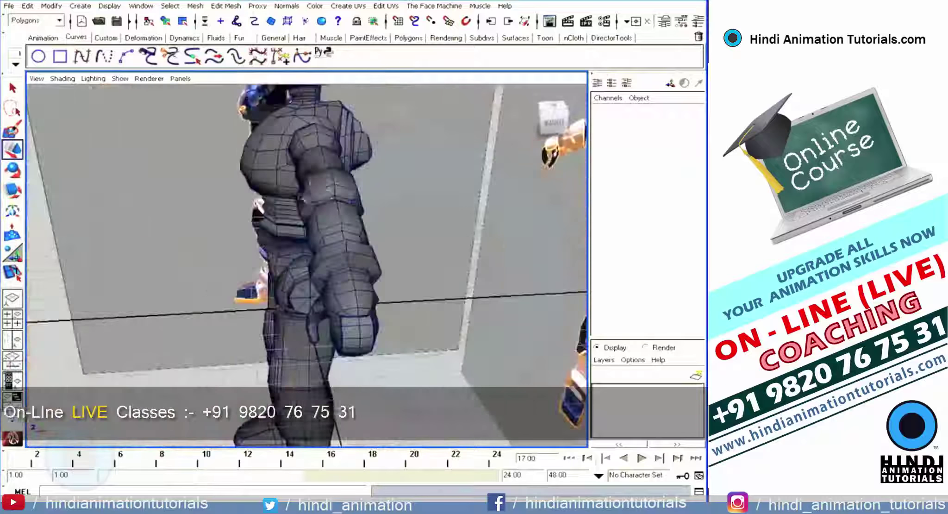
mouse_move(254, 210)
alt+mouse_down()
mouse_move(296, 231)
mouse_move(260, 194)
alt+mouse_up()
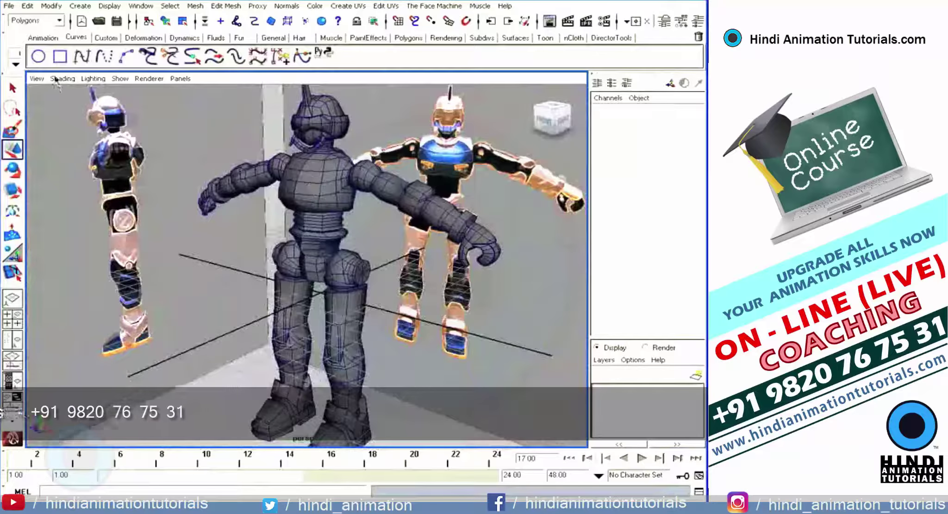
mouse_move(122, 185)
alt+mouse_down()
mouse_move(278, 152)
mouse_move(297, 186)
mouse_move(324, 194)
mouse_move(305, 217)
mouse_move(263, 194)
alt+mouse_up()
click(278, 153)
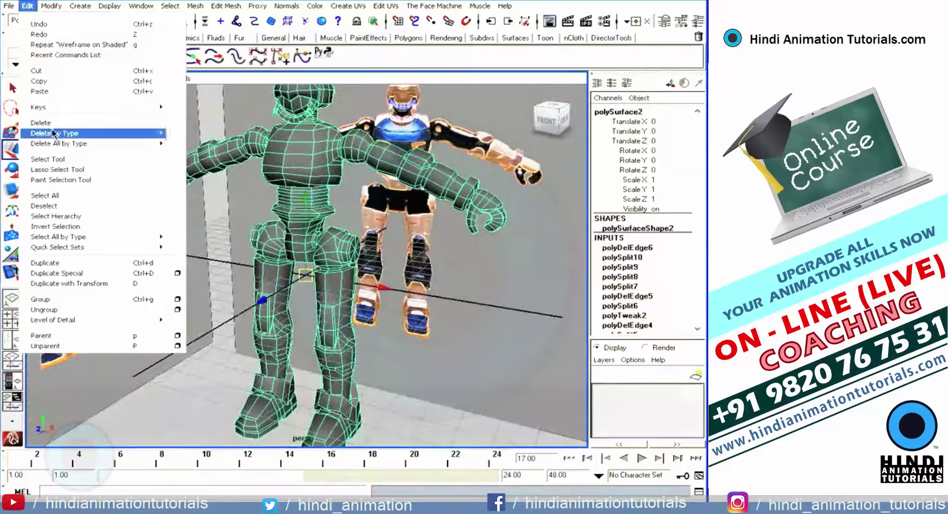
Step: Delete the body's construction history via Edit > Delete by Type > History
mouse_move(55, 134)
click(183, 137)
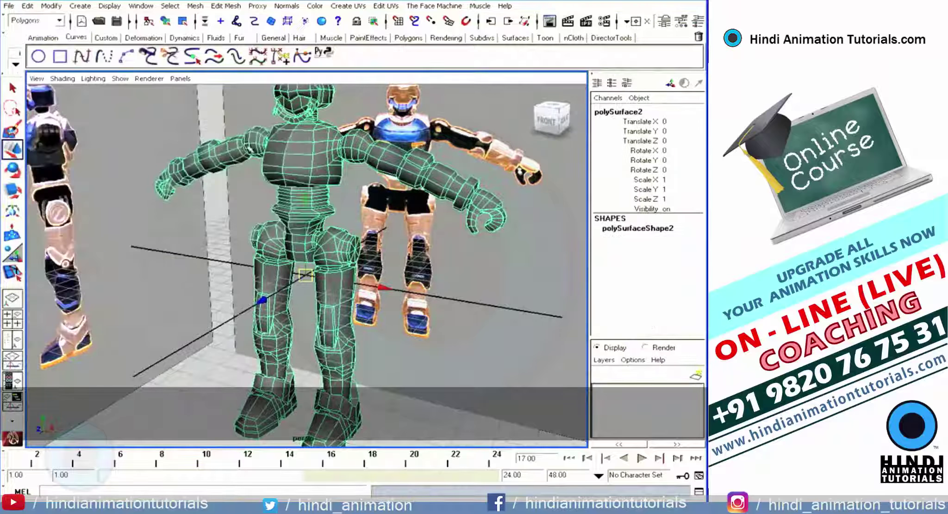
alt+drag(185, 139, 223, 393)
mouse_move(338, 296)
alt+mouse_down()
mouse_move(389, 292)
mouse_move(345, 268)
mouse_move(428, 271)
mouse_move(423, 262)
alt+mouse_up()
alt+drag(361, 250, 310, 220)
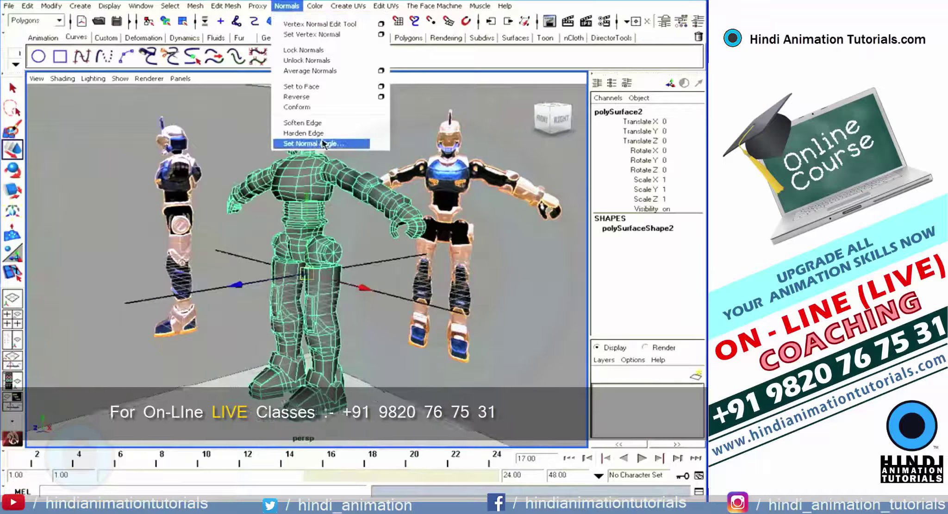
Step: Soften the body's edges with a 30-degree Set Normal Angle, then inspect the legs
click(324, 144)
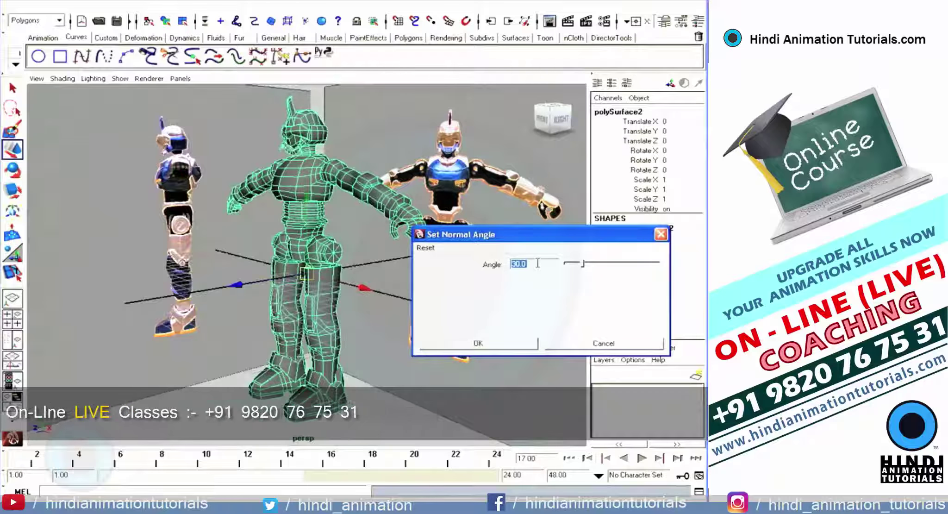
click(534, 343)
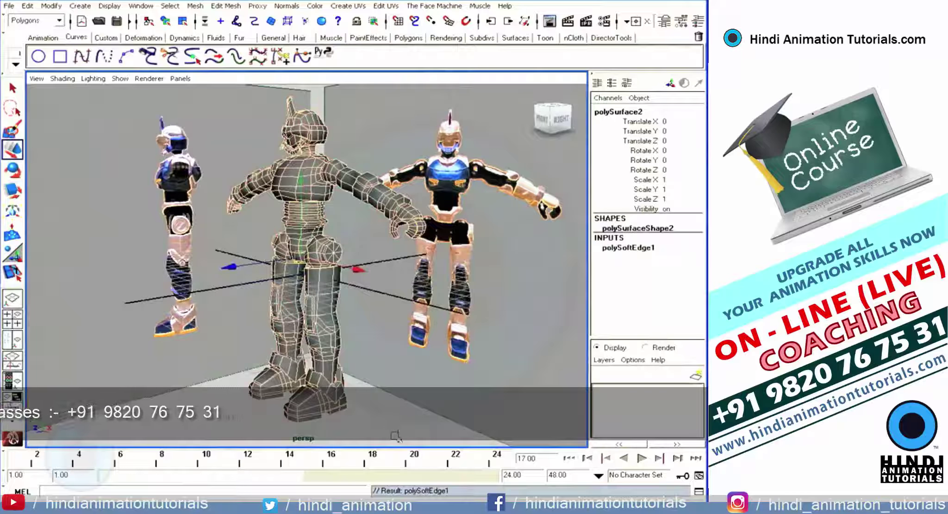
alt+right_drag(406, 378, 324, 278)
click(296, 278)
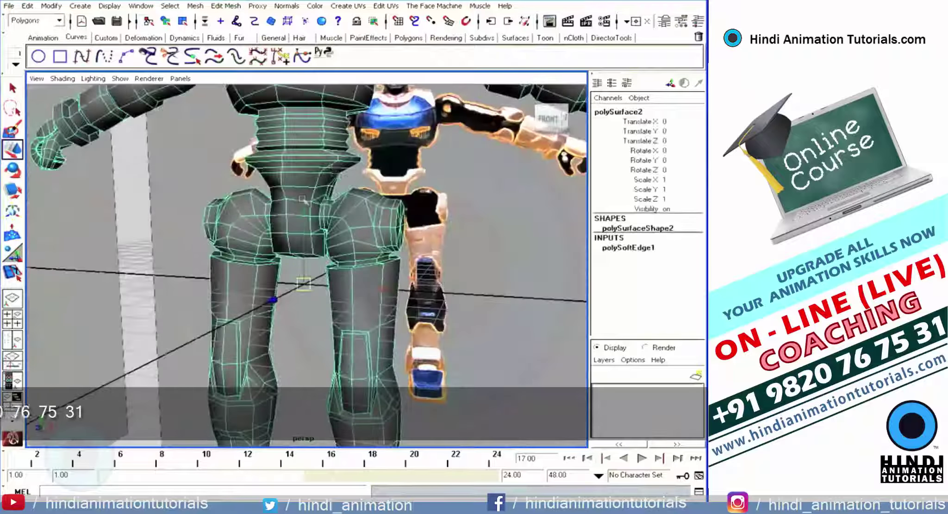
alt+drag(297, 278, 334, 241)
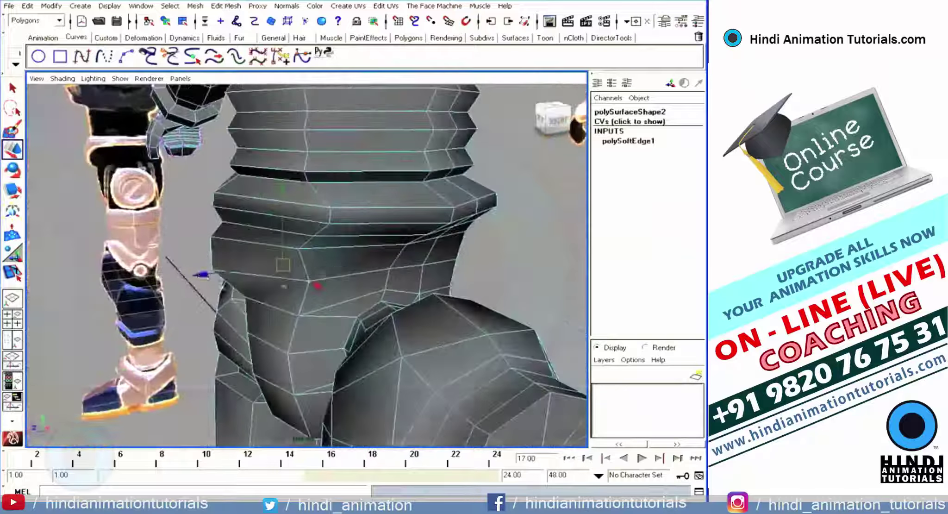
alt+drag(167, 277, 194, 273)
mouse_move(274, 223)
alt+mouse_down()
mouse_move(463, 213)
mouse_move(198, 264)
mouse_move(324, 208)
mouse_move(507, 192)
alt+mouse_up()
Step: Switch to smooth-shaded display and select a hip vertex to move
key(3)
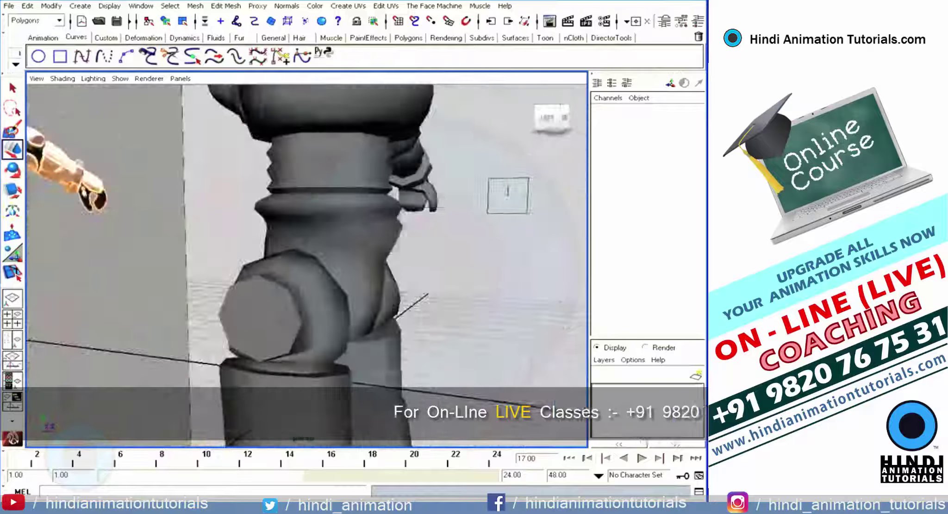
key(F9)
click(403, 211)
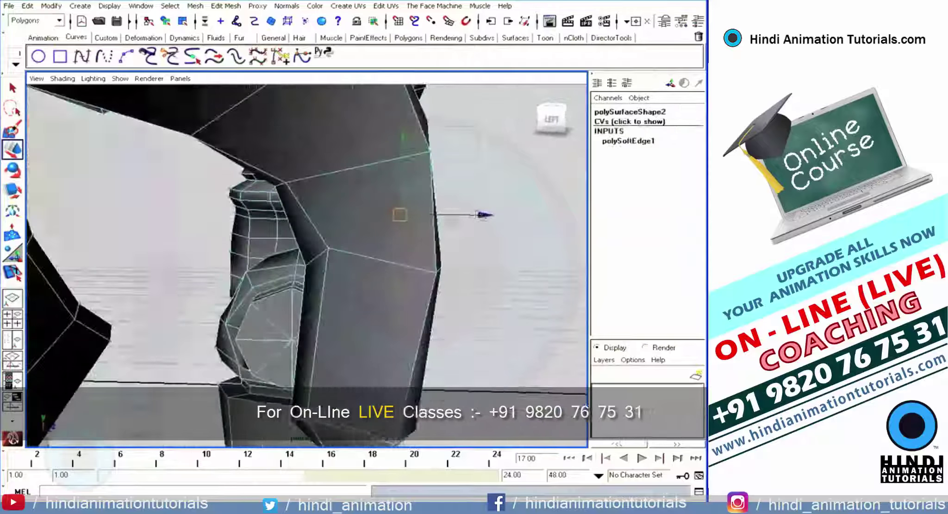
scroll(402, 212, down, 3)
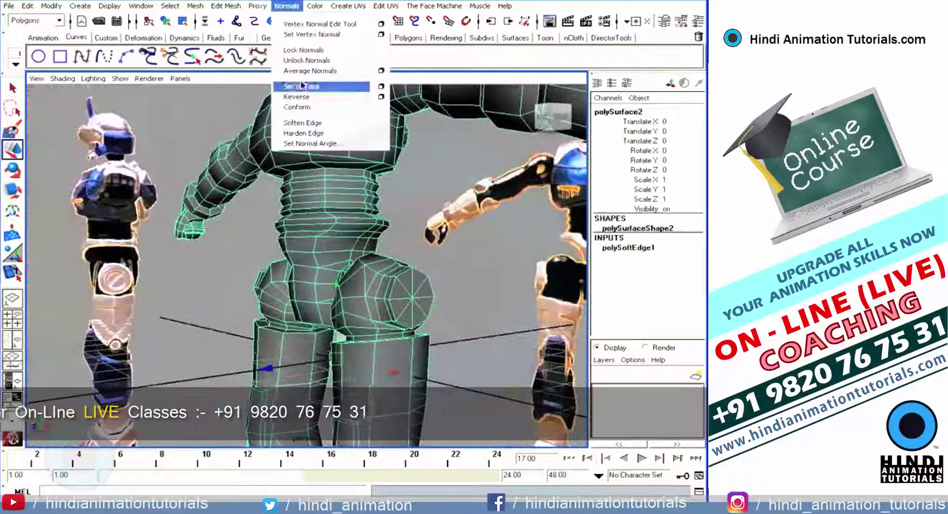
Step: Reapply Set Normal Angle, adjust hip components, and orbit around the hips and leg
click(309, 144)
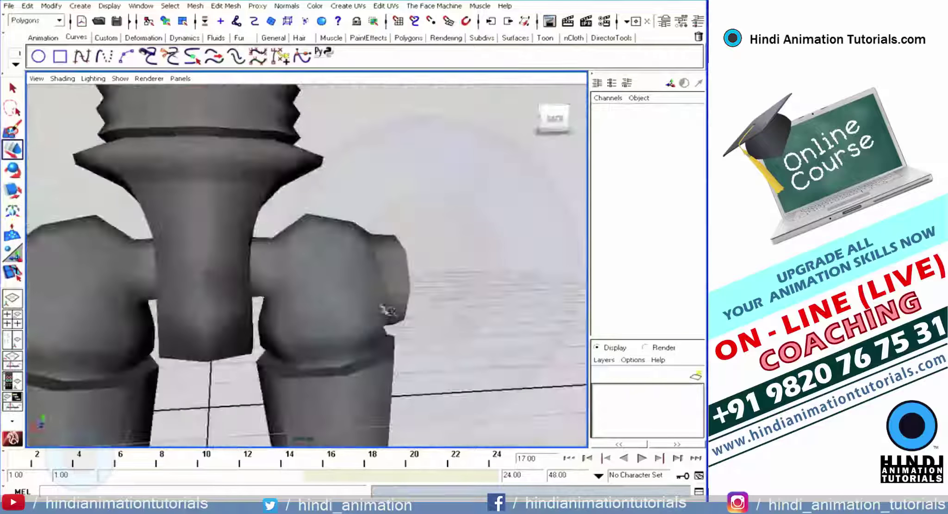
alt+drag(334, 306, 436, 250)
click(443, 248)
right_drag(443, 248, 410, 221)
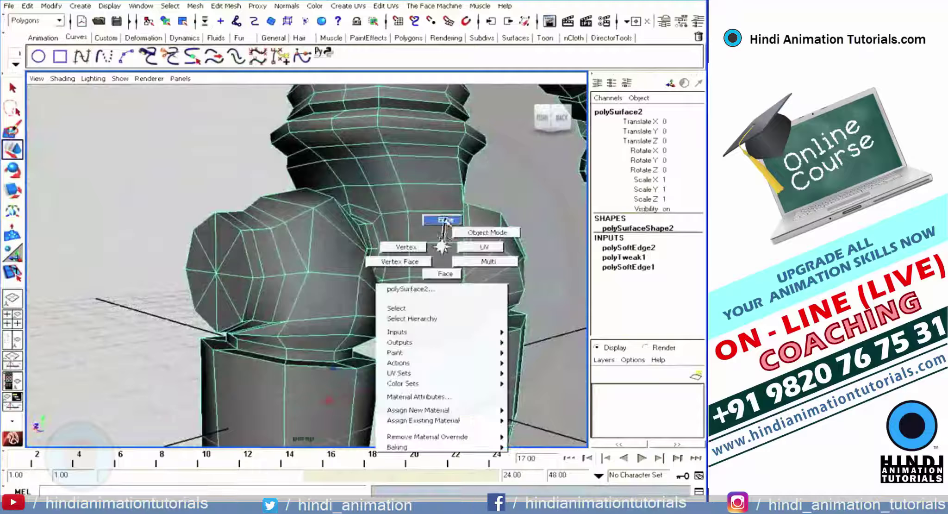
click(406, 204)
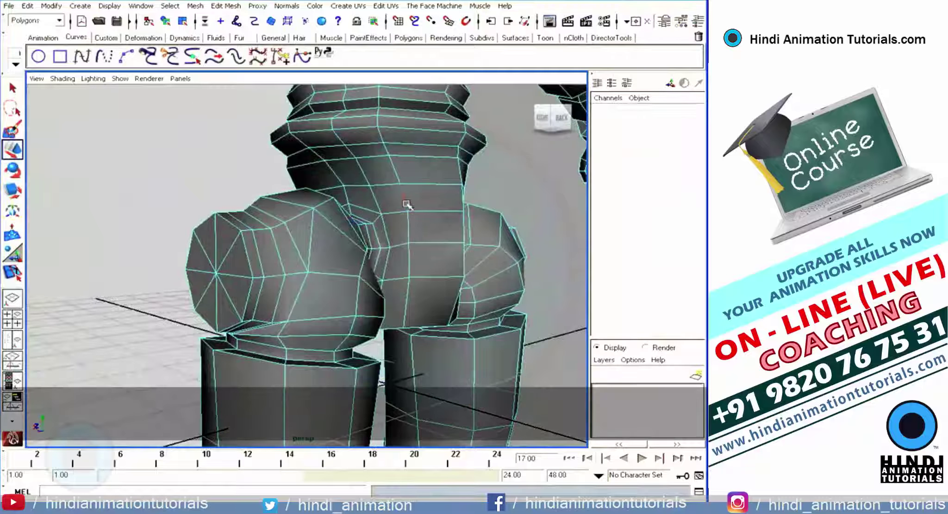
alt+drag(439, 264, 491, 124)
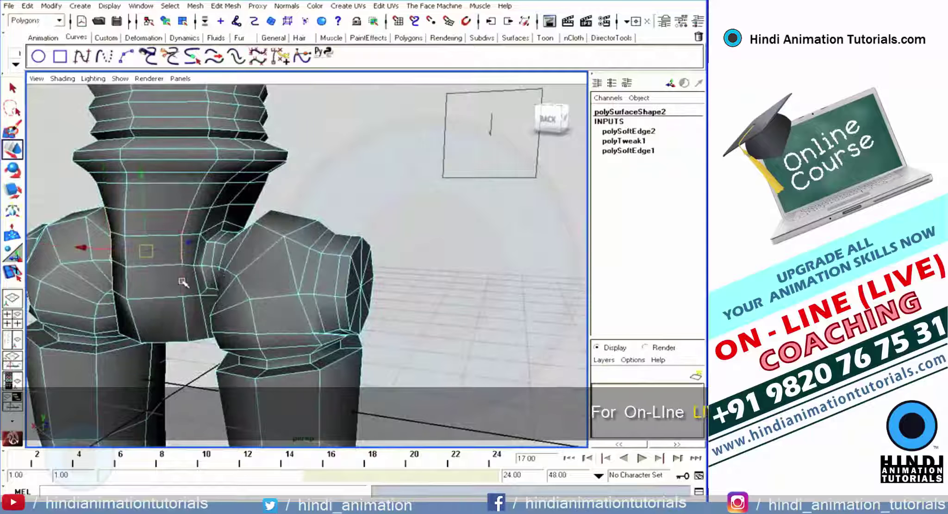
mouse_move(490, 124)
alt+mouse_down()
mouse_move(417, 186)
mouse_move(352, 259)
alt+mouse_up()
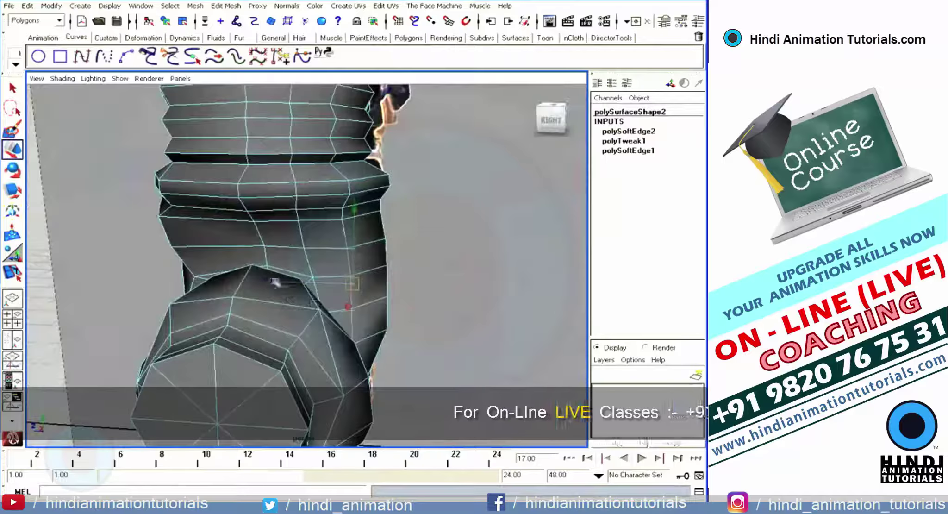
mouse_move(288, 284)
alt+mouse_down()
mouse_move(301, 244)
mouse_move(256, 204)
alt+mouse_up()
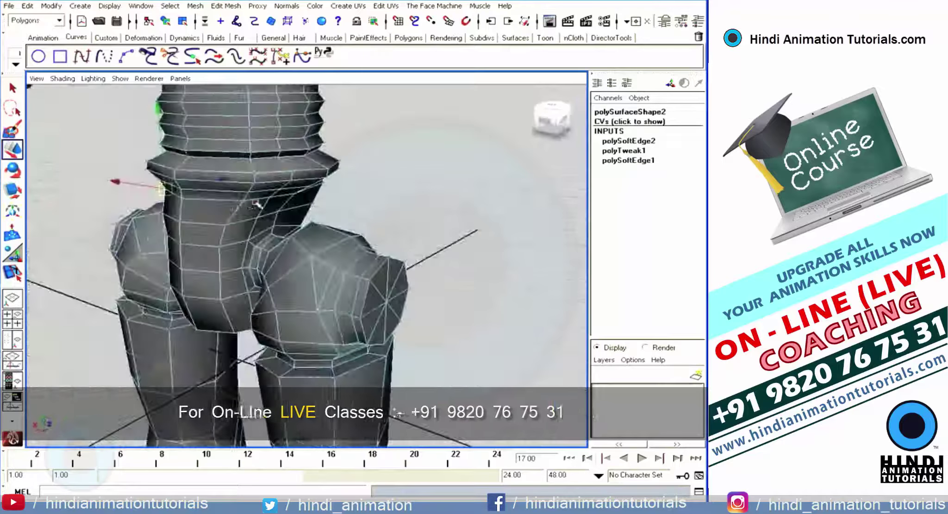